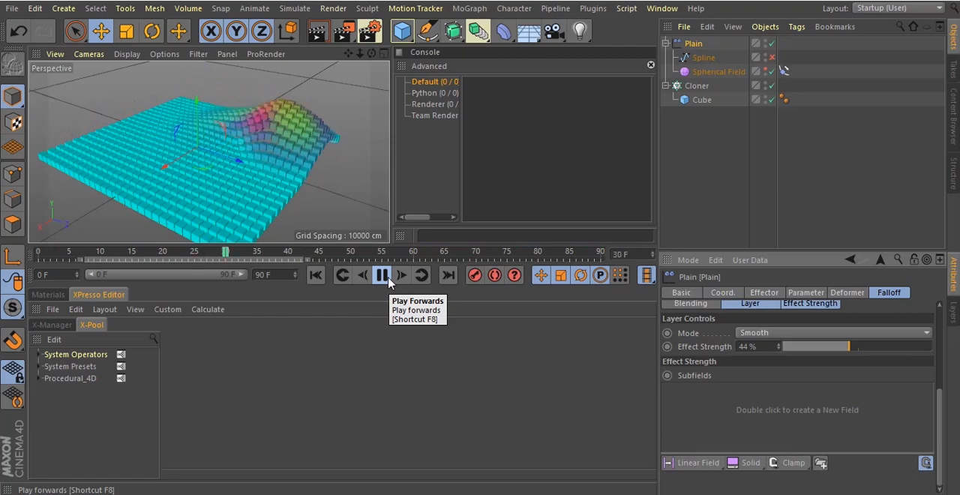
Stop the playback of the finished wave animation
{"action": "left_click", "coordinate": [381, 276]}
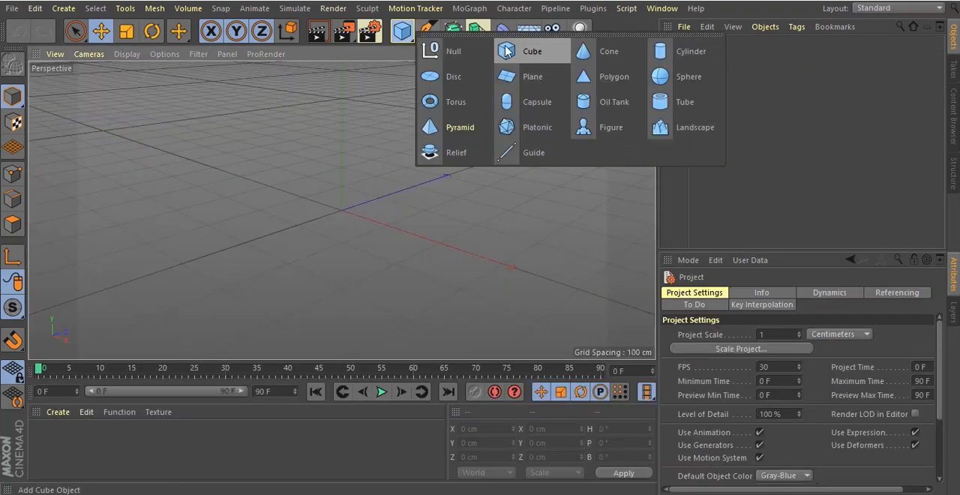
Add a cube primitive to the empty scene
{"action": "left_click", "coordinate": [504, 47]}
{"action": "left_click_drag", "start_coordinate": [626, 53], "coordinate": [480, 247]}
{"action": "left_click_drag", "start_coordinate": [639, 53], "coordinate": [482, 247]}
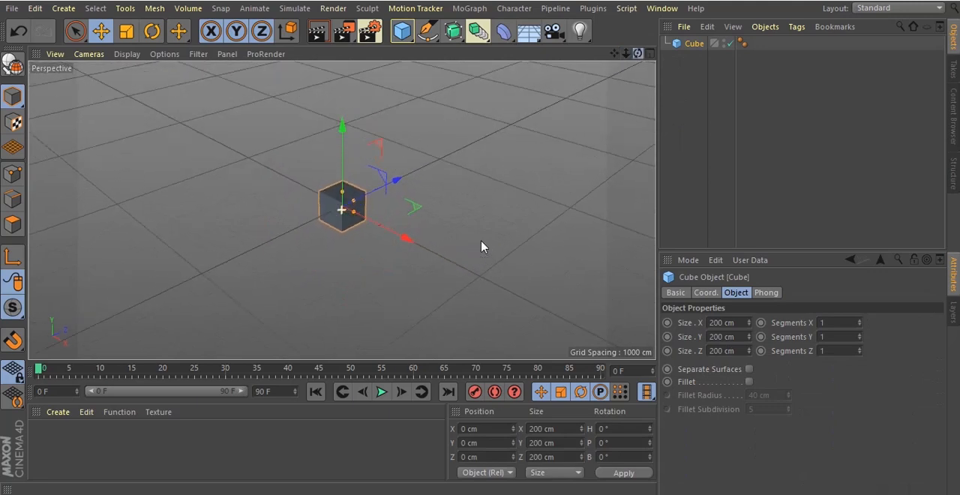
Add a MoGraph Cloner and make the cube its child
{"action": "left_click", "coordinate": [470, 9]}
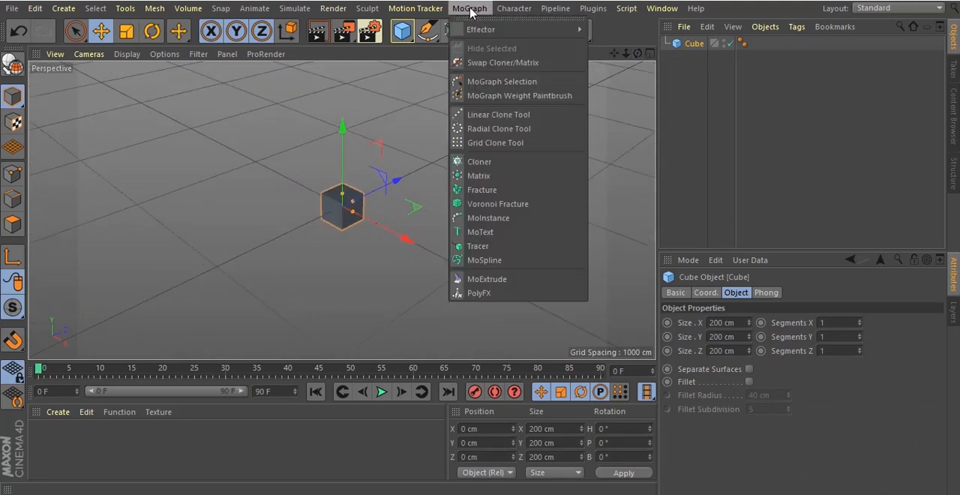
{"action": "left_click", "coordinate": [509, 162]}
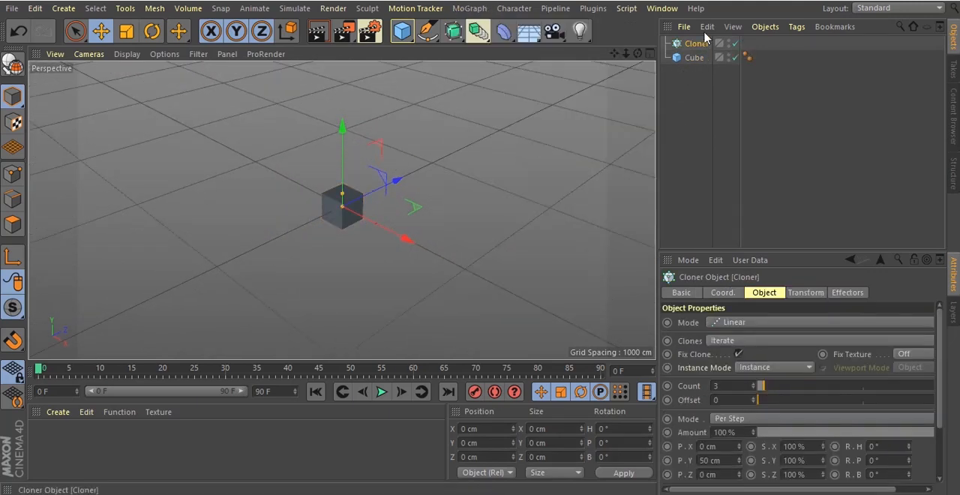
{"action": "left_click_drag", "start_coordinate": [703, 43], "coordinate": [703, 44]}
{"action": "left_click", "coordinate": [697, 70]}
{"action": "left_click", "coordinate": [696, 45]}
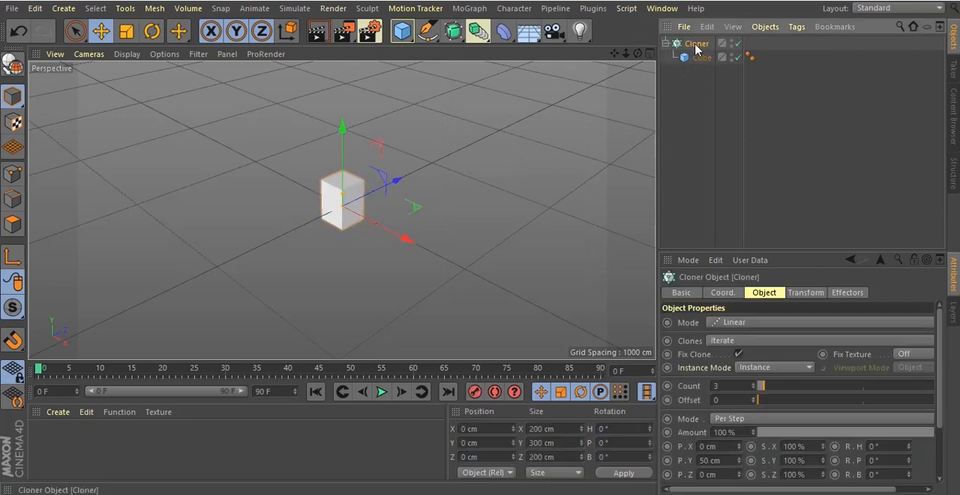
Switch the Cloner to Grid Array mode and set its Y count to 1
{"action": "left_click", "coordinate": [750, 323]}
{"action": "left_click", "coordinate": [748, 379]}
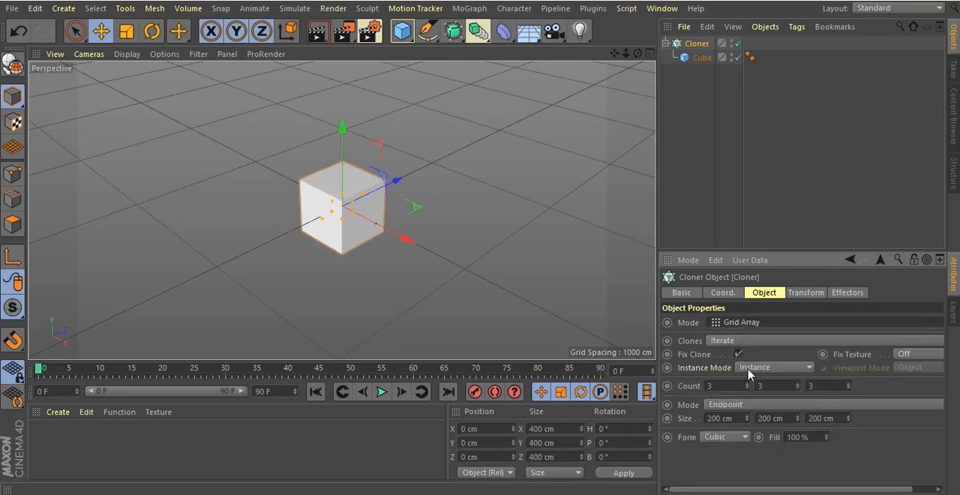
{"action": "left_click", "coordinate": [798, 389]}
{"action": "left_click", "coordinate": [798, 389]}
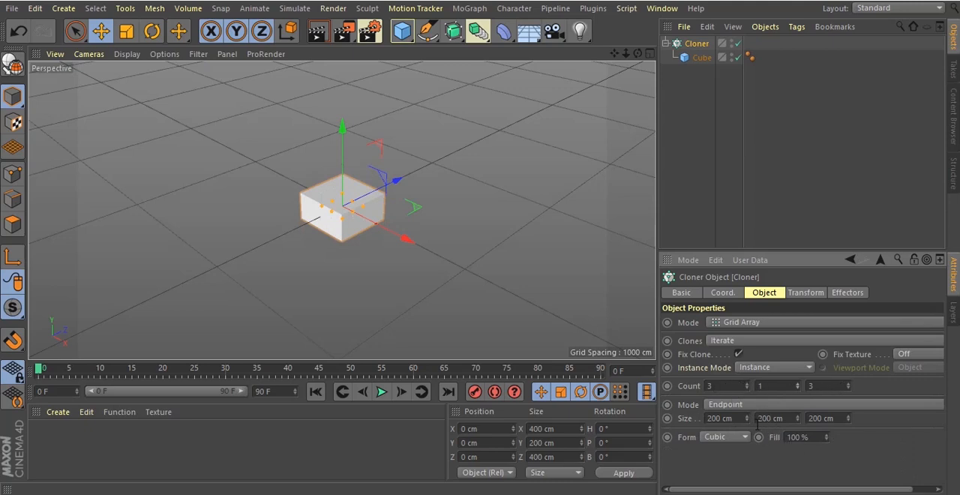
Spread the clone grid to a size of about 3933 cm in X and 4196 cm in Z
{"action": "mouse_move", "coordinate": [747, 420]}
{"action": "left_mouse_down"}
{"action": "mouse_move", "coordinate": [798, 227]}
{"action": "mouse_move", "coordinate": [747, 421]}
{"action": "left_mouse_up"}
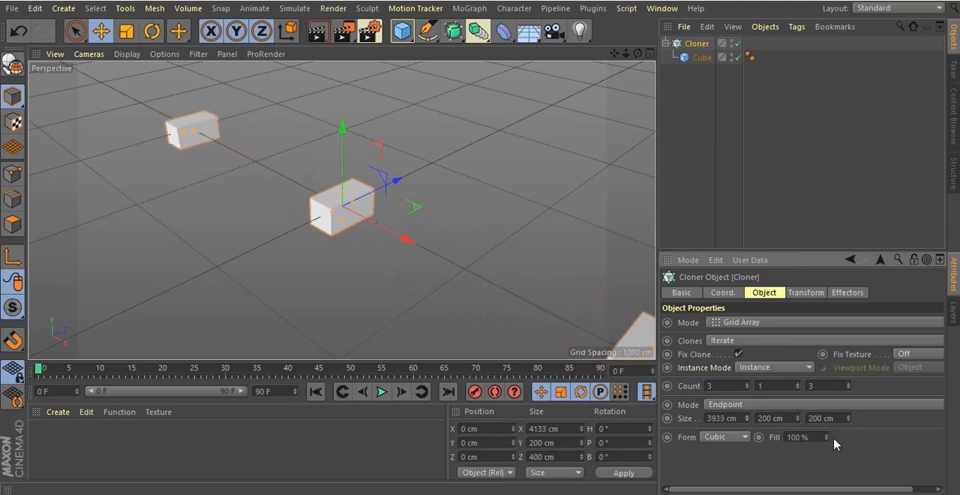
{"action": "left_click_drag", "start_coordinate": [848, 422], "coordinate": [758, 364]}
{"action": "left_click_drag", "start_coordinate": [627, 54], "coordinate": [481, 241]}
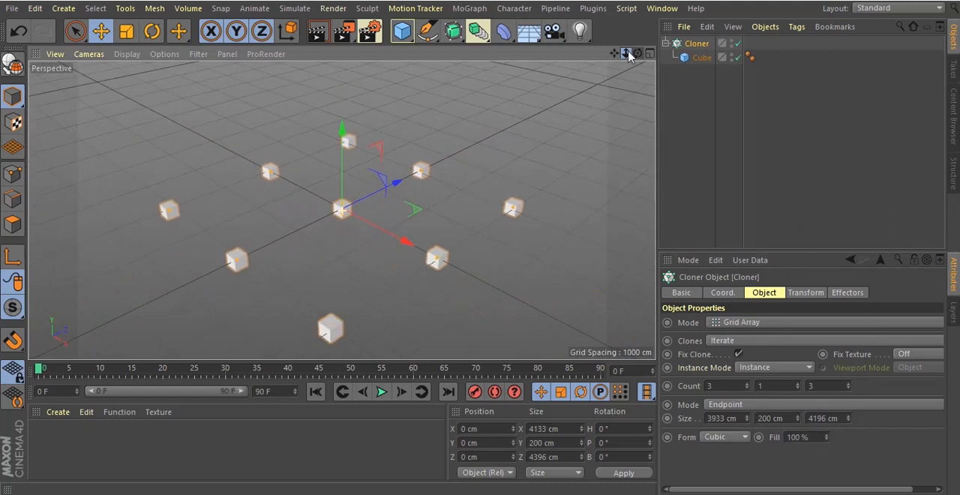
Fill the grid with 32 clones in X and 29 in Z, sized about 6542 cm by 5999 cm
{"action": "left_click", "coordinate": [747, 384]}
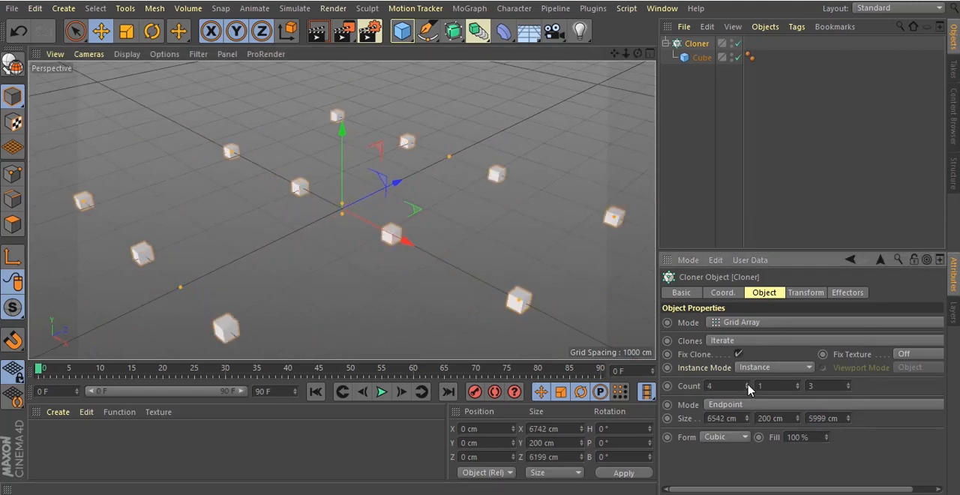
{"action": "left_click_drag", "start_coordinate": [748, 385], "coordinate": [748, 387]}
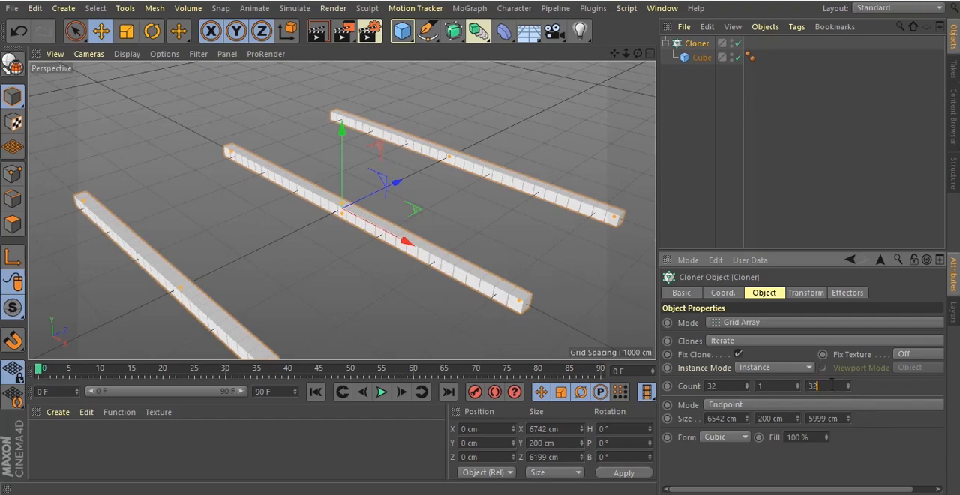
{"action": "key", "text": "Return"}
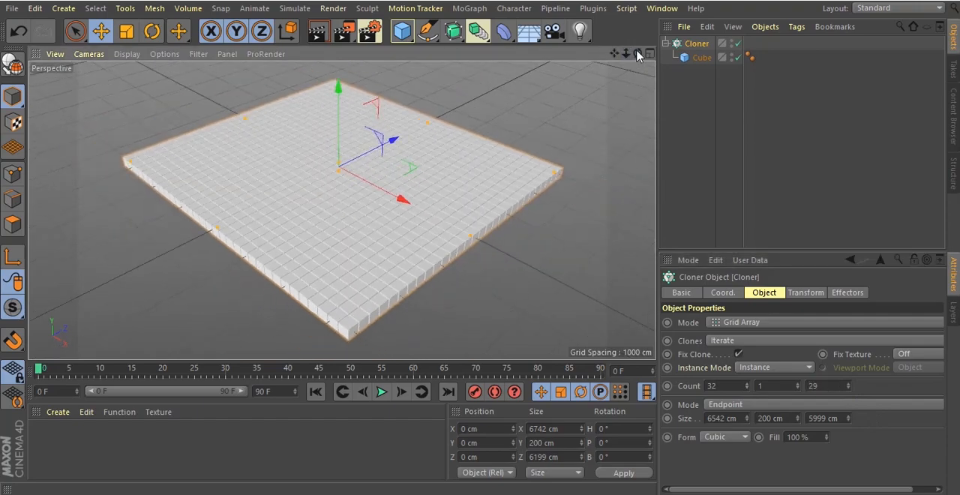
{"action": "left_click_drag", "start_coordinate": [638, 55], "coordinate": [482, 246]}
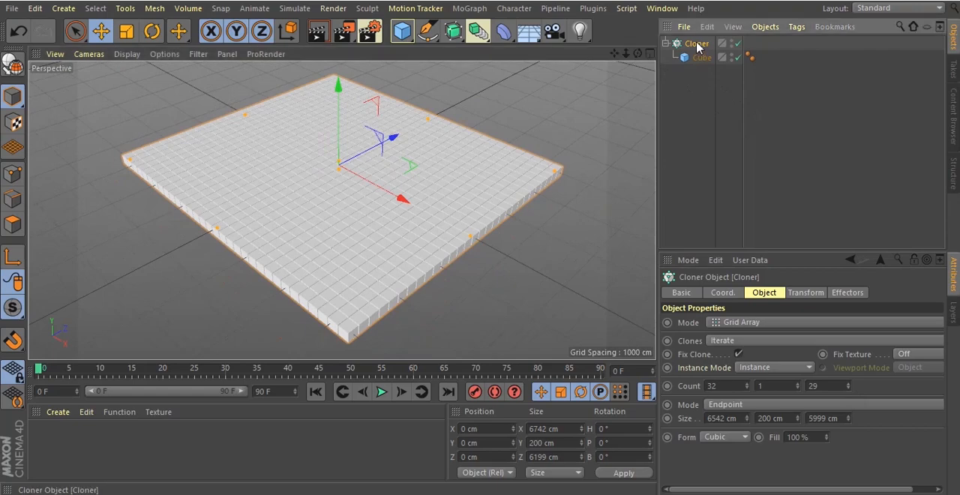
Add a Plain effector to the Cloner and set its Y position offset to about 935 cm
{"action": "left_click", "coordinate": [470, 8]}
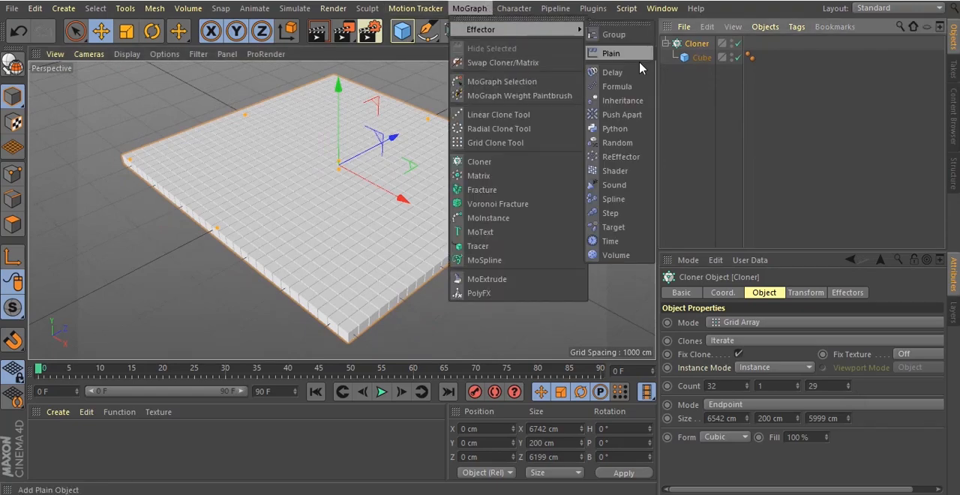
{"action": "left_click", "coordinate": [639, 58]}
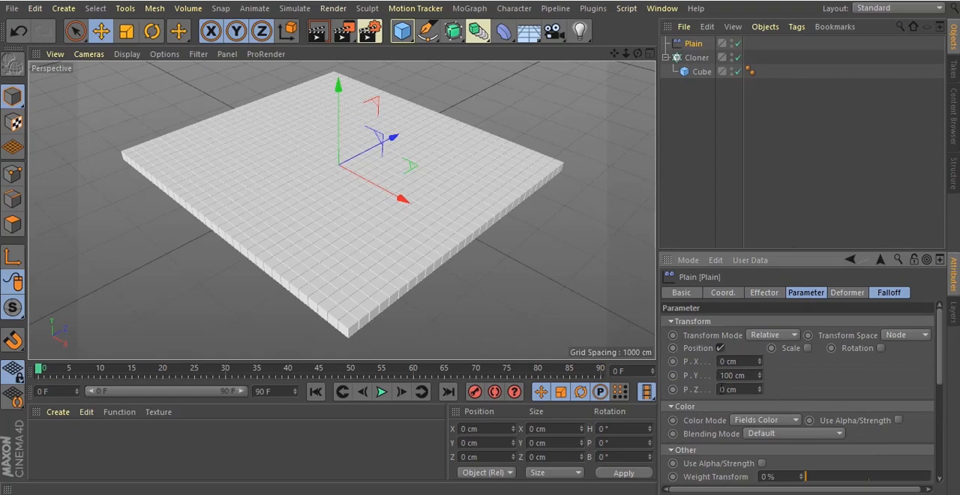
{"action": "left_click_drag", "start_coordinate": [760, 376], "coordinate": [771, 332]}
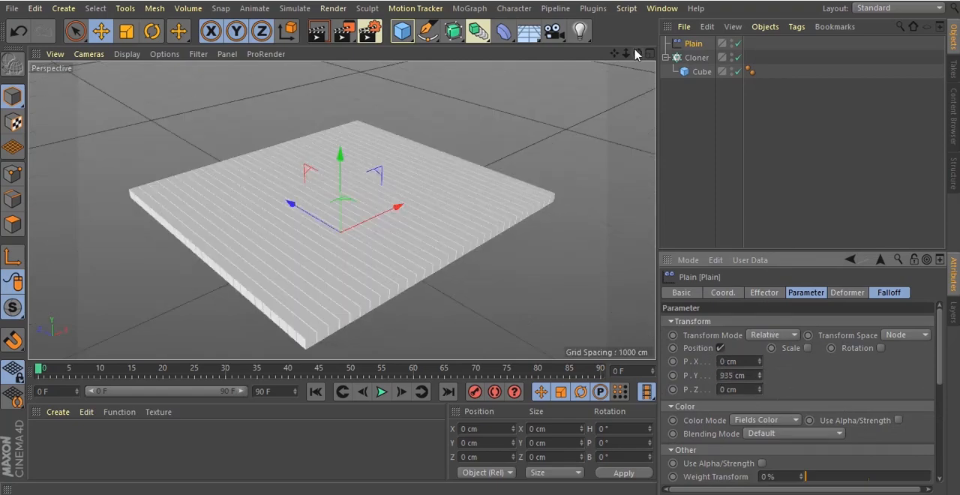
{"action": "left_click_drag", "start_coordinate": [637, 53], "coordinate": [483, 242]}
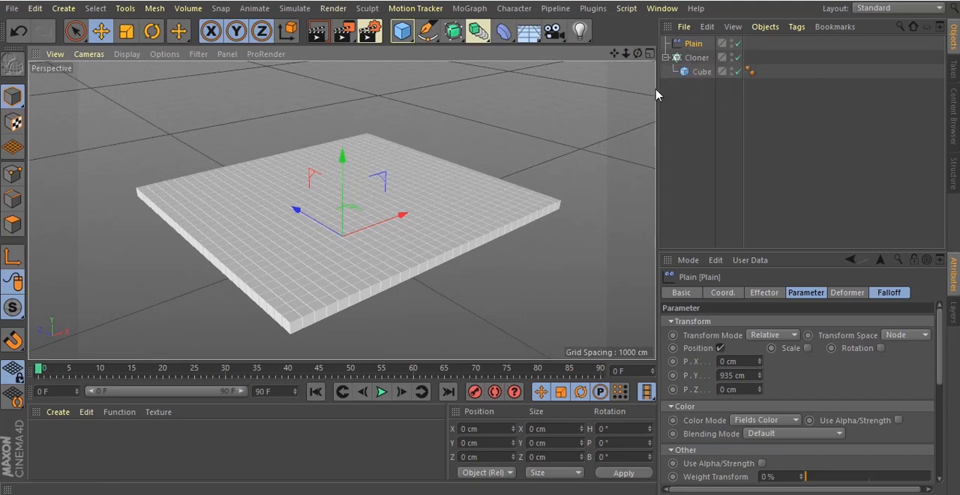
Add a Spherical Field to the Plain effector's falloff
{"action": "left_click", "coordinate": [694, 45]}
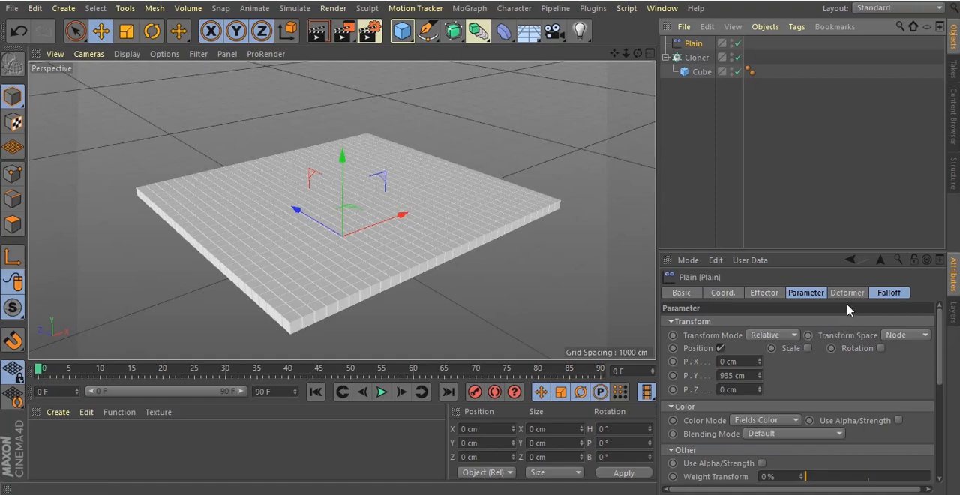
{"action": "left_click", "coordinate": [890, 293]}
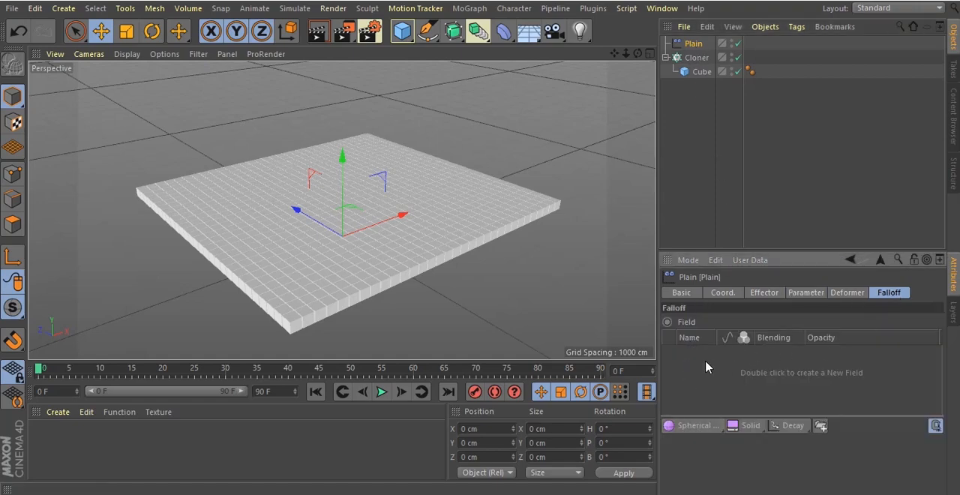
{"action": "left_click_drag", "start_coordinate": [705, 429], "coordinate": [795, 319]}
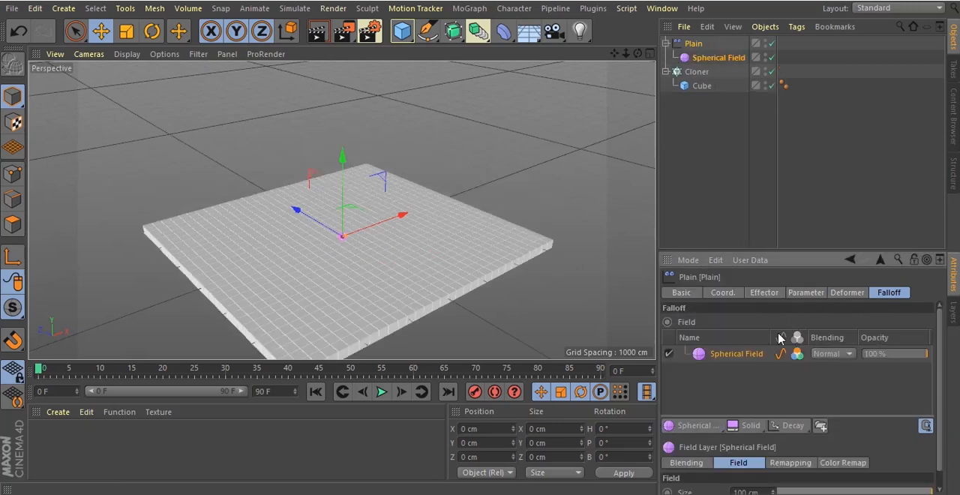
{"action": "left_click_drag", "start_coordinate": [638, 53], "coordinate": [483, 247]}
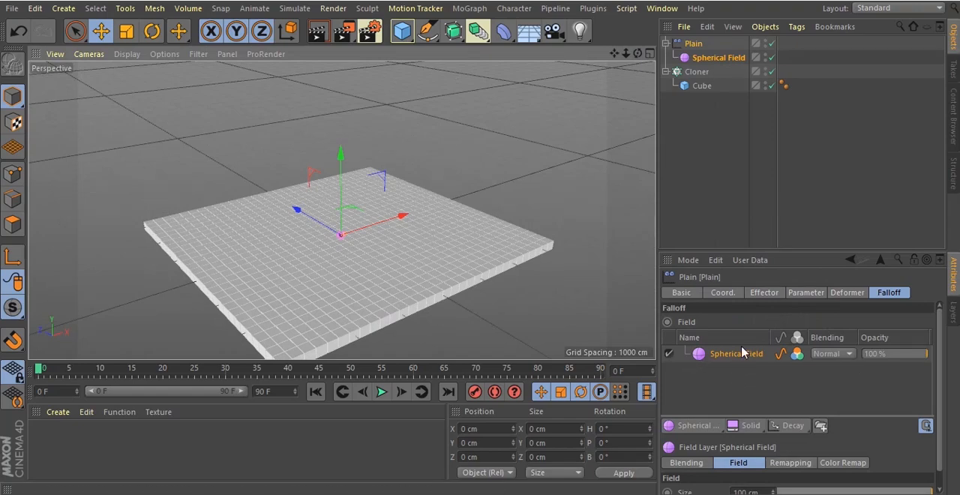
Enlarge the Spherical Field to a size of about 1529 cm
{"action": "left_click", "coordinate": [728, 58]}
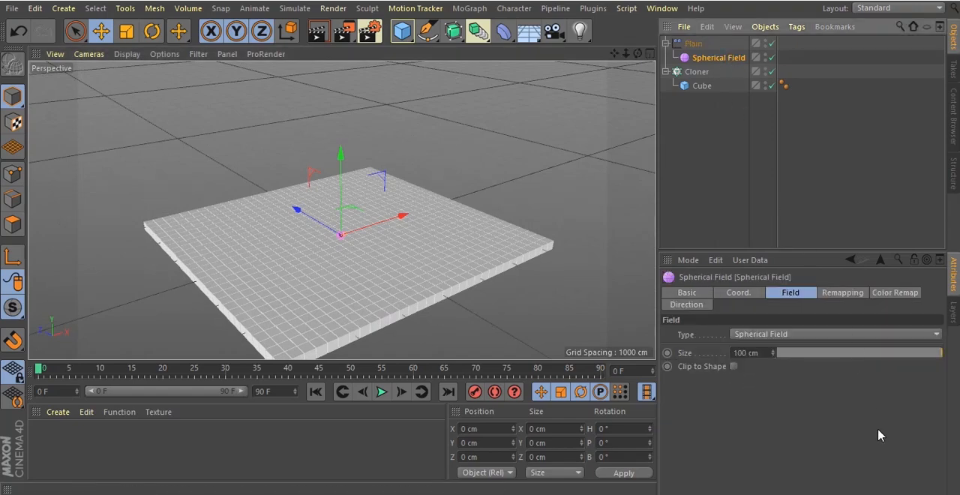
{"action": "mouse_move", "coordinate": [773, 354]}
{"action": "left_mouse_down"}
{"action": "mouse_move", "coordinate": [801, 240]}
{"action": "mouse_move", "coordinate": [859, 160]}
{"action": "mouse_move", "coordinate": [840, 156]}
{"action": "mouse_move", "coordinate": [773, 369]}
{"action": "mouse_move", "coordinate": [775, 351]}
{"action": "left_mouse_up"}
{"action": "left_click_drag", "start_coordinate": [625, 55], "coordinate": [482, 242]}
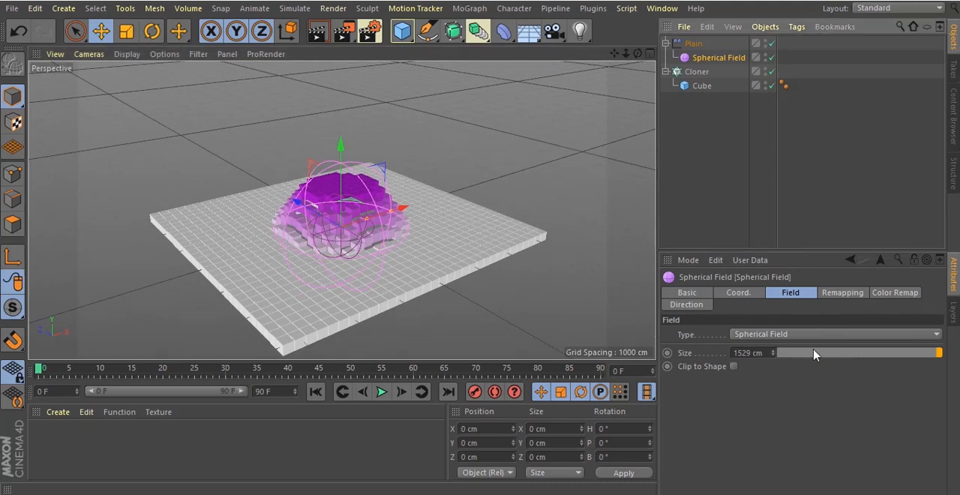
Disable the Spherical Field's color influence in the Plain effector's falloff, keeping its value influence enabled
{"action": "left_click", "coordinate": [693, 43]}
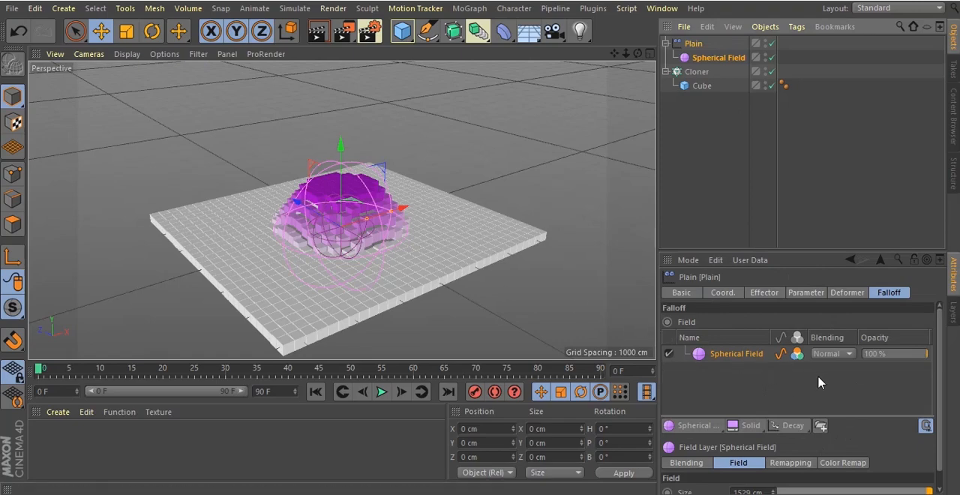
{"action": "left_click", "coordinate": [798, 355]}
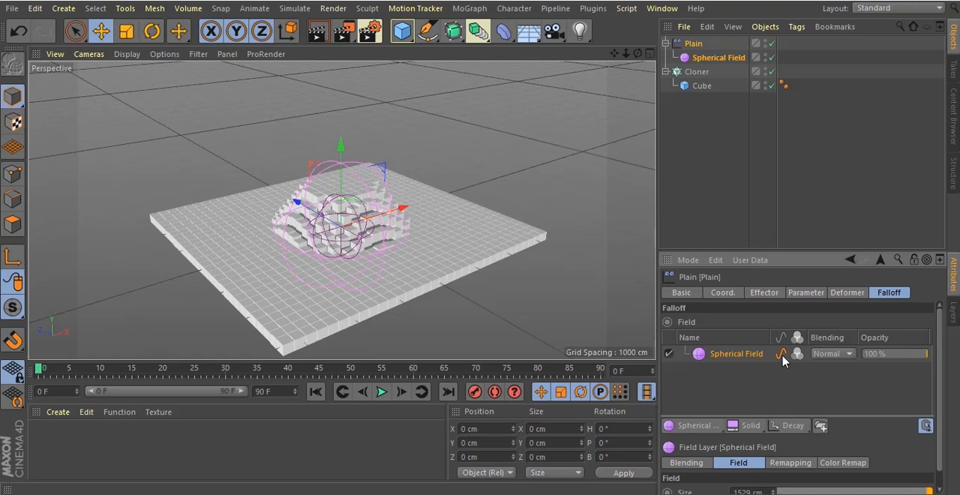
{"action": "left_click", "coordinate": [782, 356]}
{"action": "left_click", "coordinate": [782, 357]}
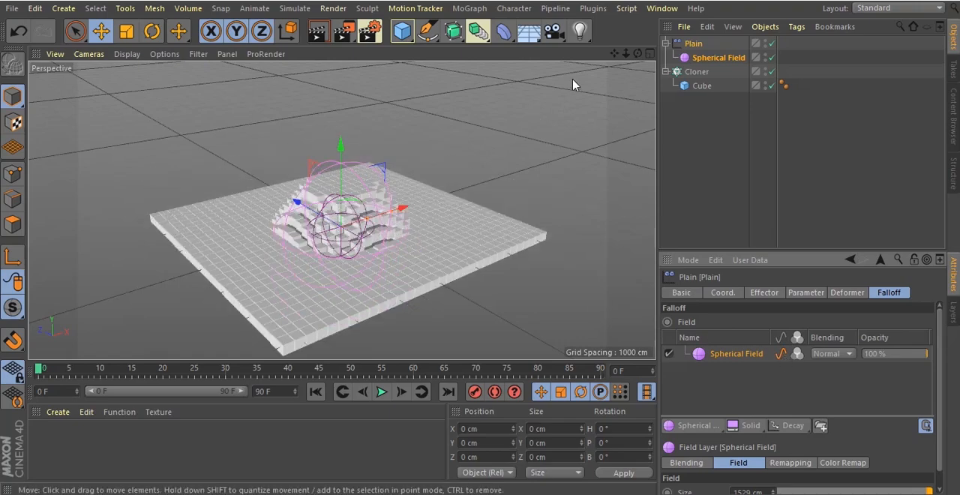
{"action": "left_click_drag", "start_coordinate": [639, 54], "coordinate": [507, 128]}
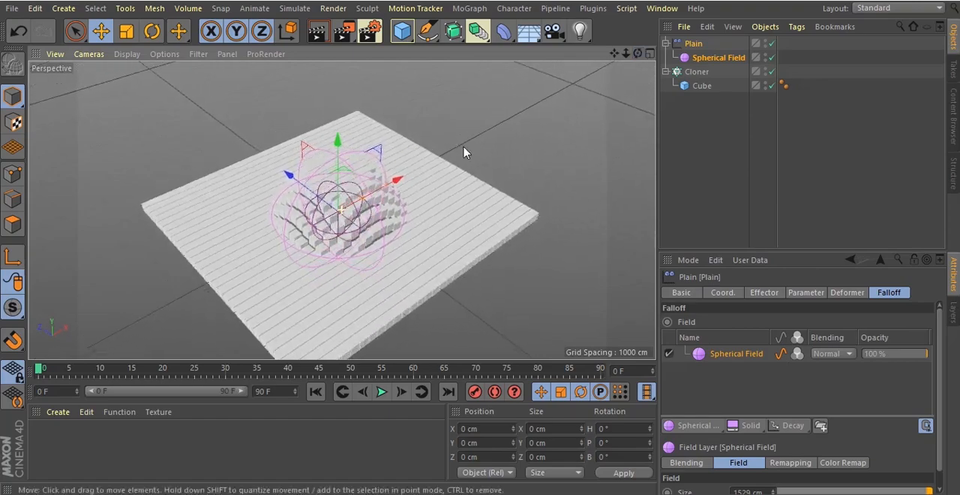
{"action": "left_click_drag", "start_coordinate": [638, 54], "coordinate": [482, 243]}
Draw an open nine-point spline with the Pen tool in the Top view, looping over the clone grid and ending just outside it
{"action": "middle_click", "coordinate": [471, 138]}
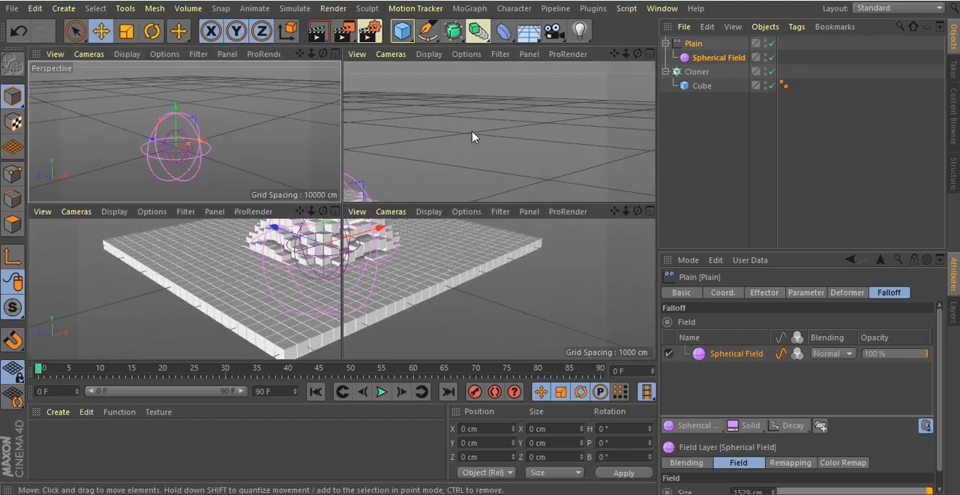
{"action": "middle_click", "coordinate": [506, 140]}
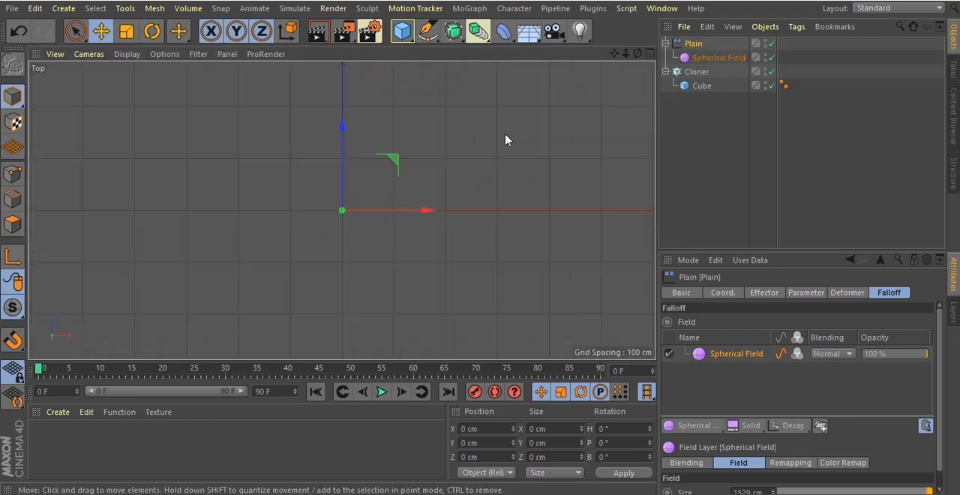
{"action": "scroll", "coordinate": [505, 141], "scroll_direction": "down", "scroll_amount": 3}
{"action": "left_click", "coordinate": [428, 32]}
{"action": "left_click", "coordinate": [429, 34]}
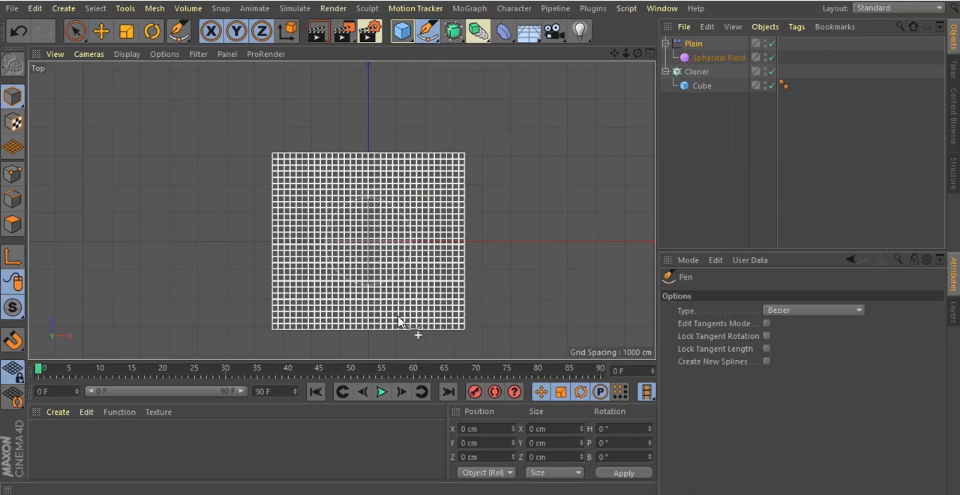
{"action": "left_click", "coordinate": [384, 240]}
{"action": "left_click", "coordinate": [342, 280]}
{"action": "left_click", "coordinate": [279, 244]}
{"action": "left_click", "coordinate": [307, 182]}
{"action": "left_click", "coordinate": [425, 182]}
{"action": "left_click", "coordinate": [452, 247]}
{"action": "left_click", "coordinate": [387, 308]}
{"action": "left_click", "coordinate": [312, 310]}
{"action": "left_click", "coordinate": [242, 263]}
{"action": "key", "text": "Return"}
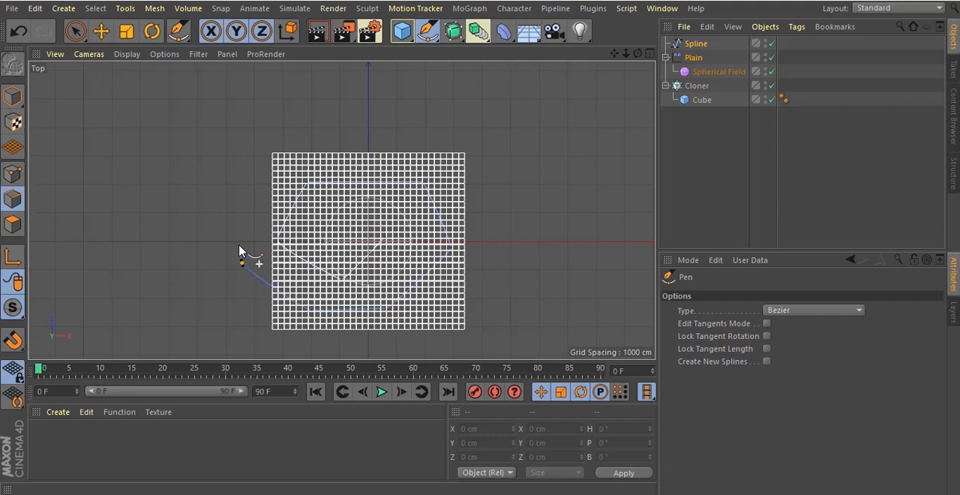
{"action": "left_click", "coordinate": [694, 44]}
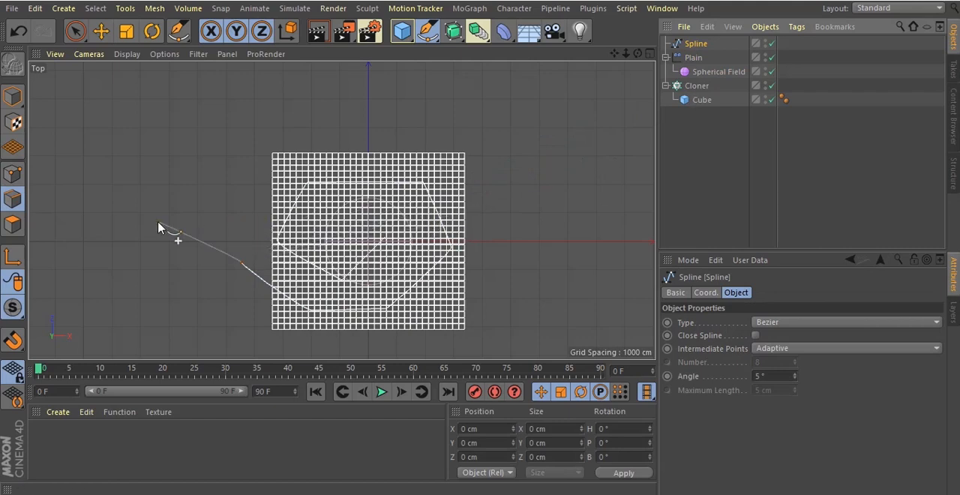
{"action": "double_click", "coordinate": [698, 44]}
{"action": "key", "text": "Return"}
{"action": "key", "text": "Return"}
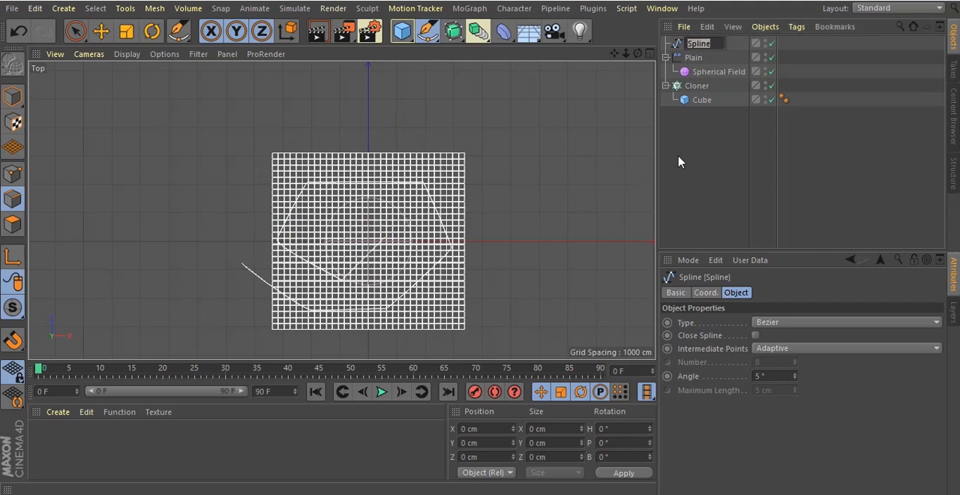
{"action": "key", "text": "BackSpace"}
{"action": "key", "text": "Escape"}
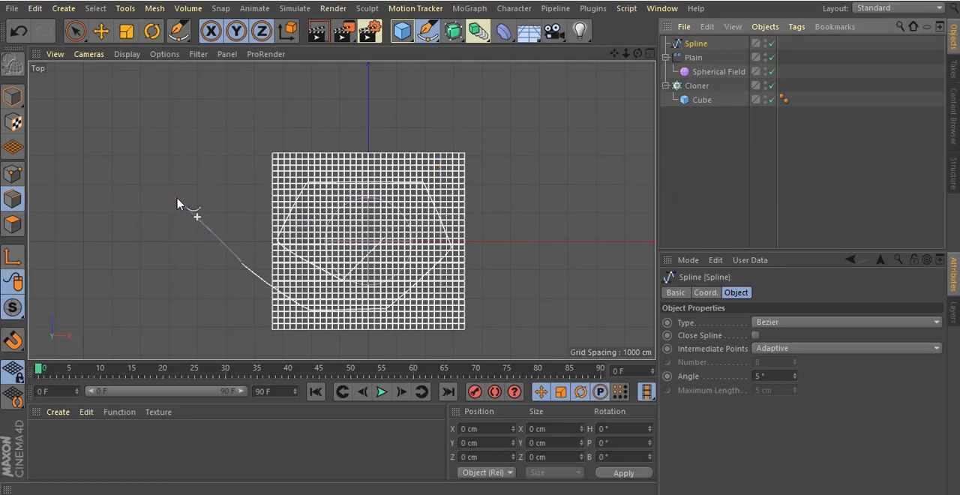
{"action": "key", "text": "Return"}
{"action": "key", "text": "Return"}
{"action": "key", "text": "Return"}
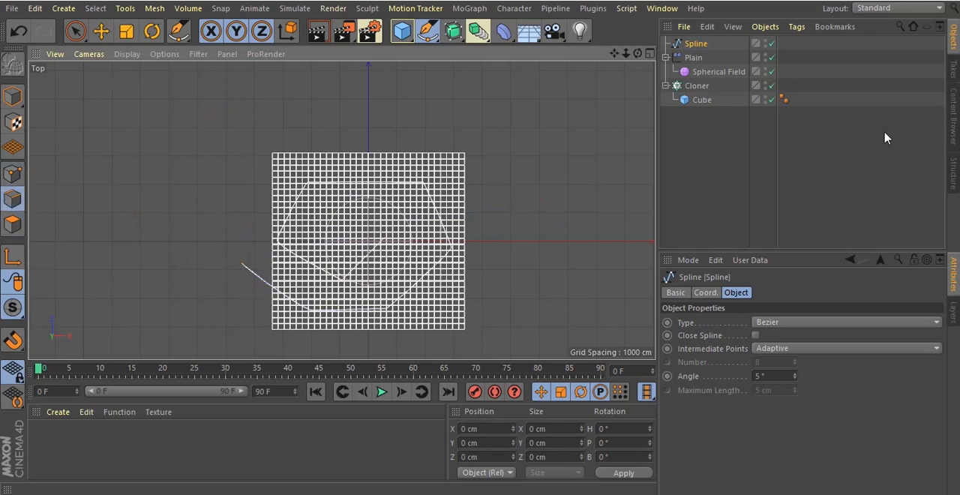
Select the spline and switch from the Pen to the Move tool
{"action": "left_click", "coordinate": [697, 45]}
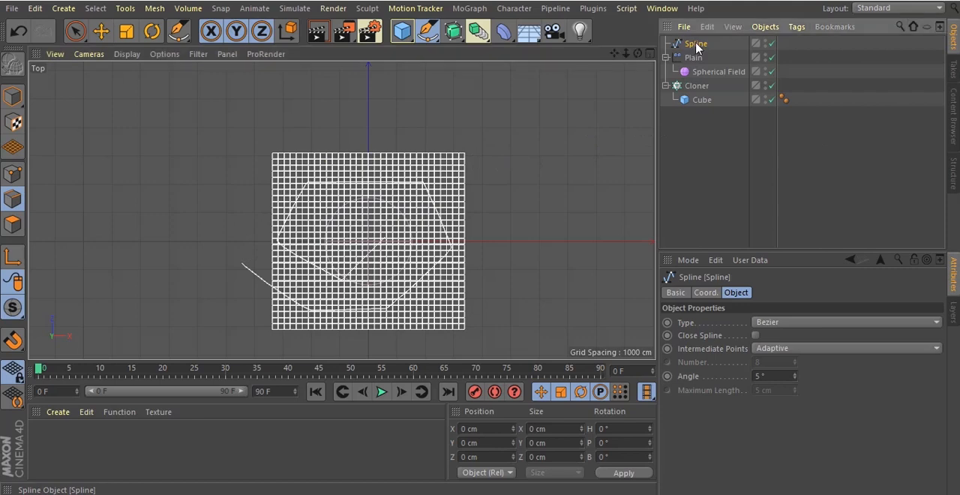
{"action": "left_click", "coordinate": [100, 30]}
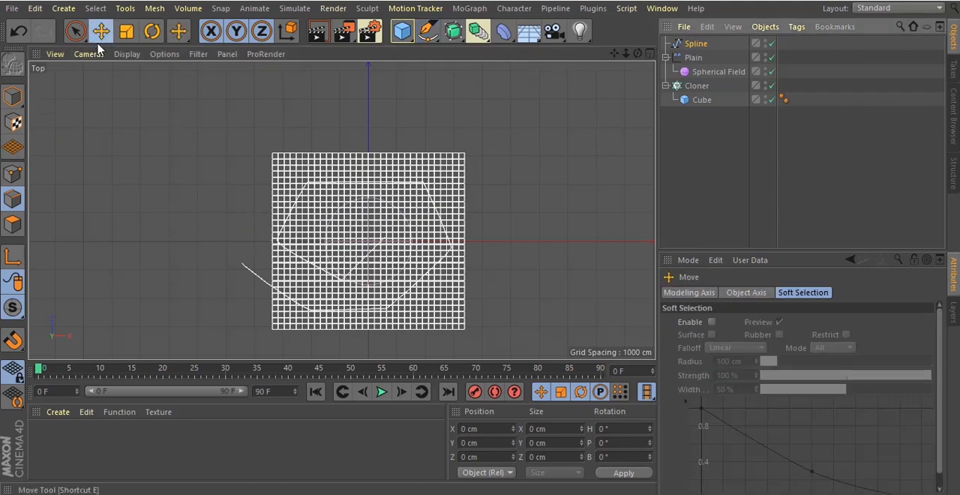
Set the path spline's type to B-Spline so its segments form a smooth curve
{"action": "left_click", "coordinate": [705, 71]}
{"action": "left_click", "coordinate": [696, 43]}
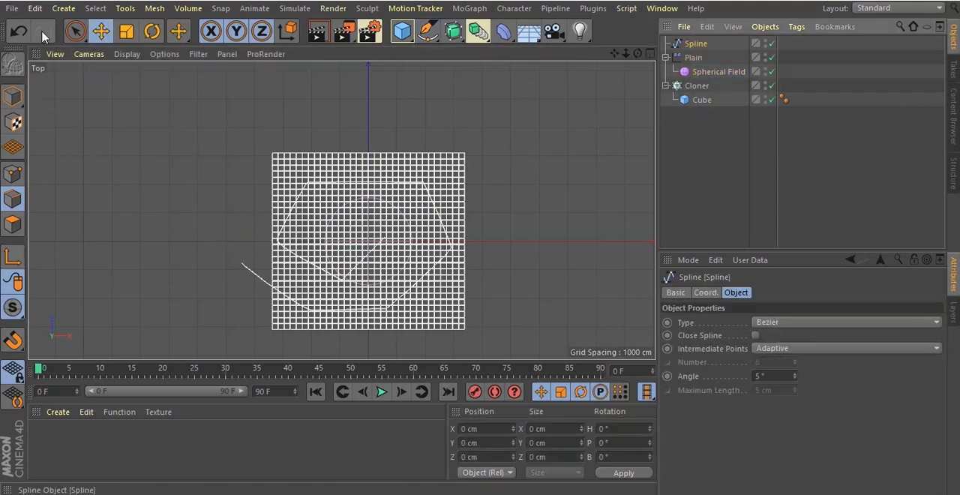
{"action": "key", "text": "t"}
{"action": "left_click", "coordinate": [696, 43]}
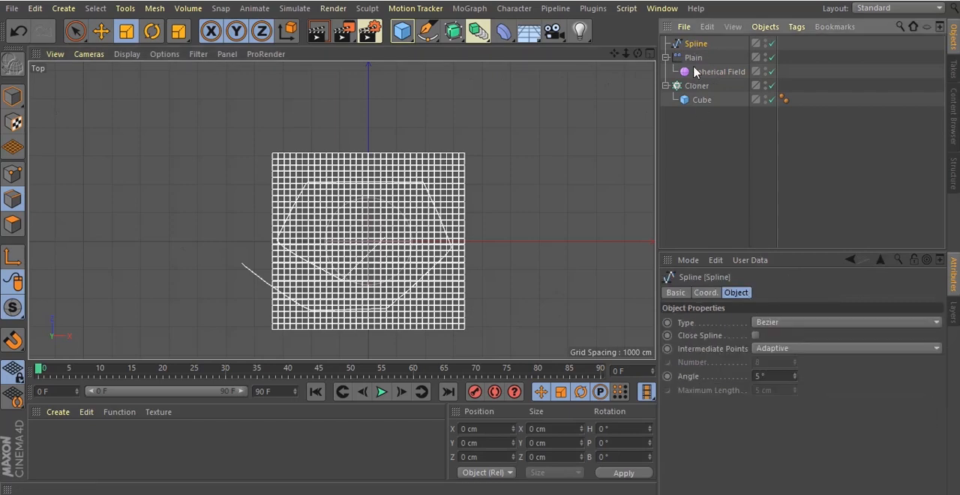
{"action": "left_click", "coordinate": [848, 323]}
{"action": "left_click", "coordinate": [789, 381]}
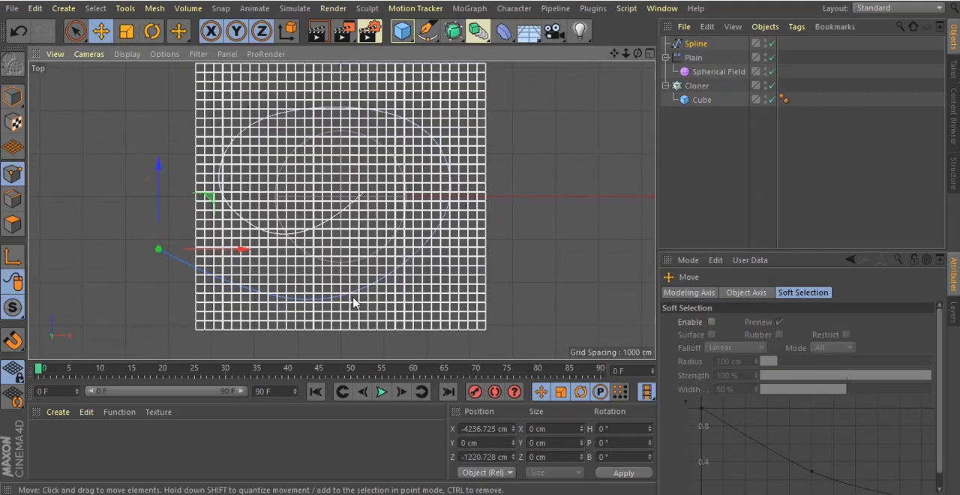
Adjust the spline over the clone grid, positioning it at about X 183 cm, Z 274 cm, and re-enable the Cloner
{"action": "left_click", "coordinate": [351, 297]}
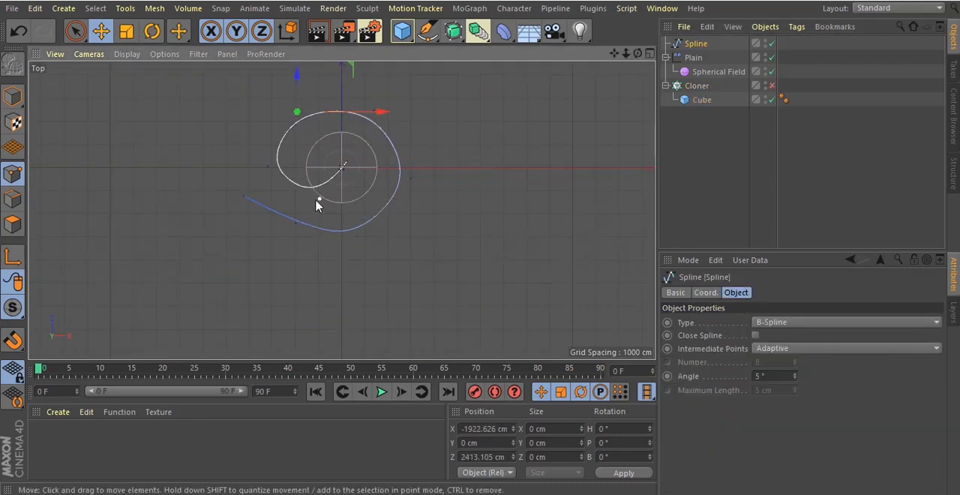
{"action": "left_click", "coordinate": [772, 85]}
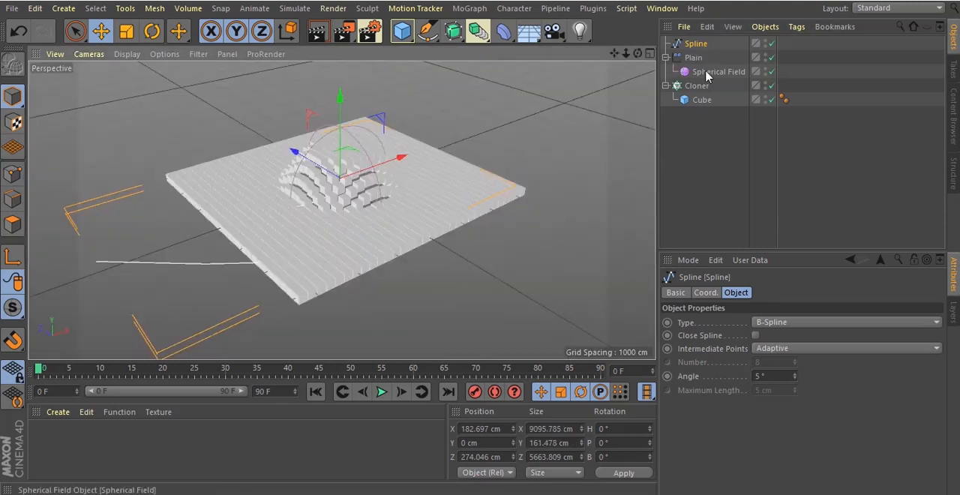
Add an Align to Spline tag to the Spherical Field in the perspective view and assign the drawn spline as its Spline Path
{"action": "key", "text": "F1"}
{"action": "left_click", "coordinate": [709, 73]}
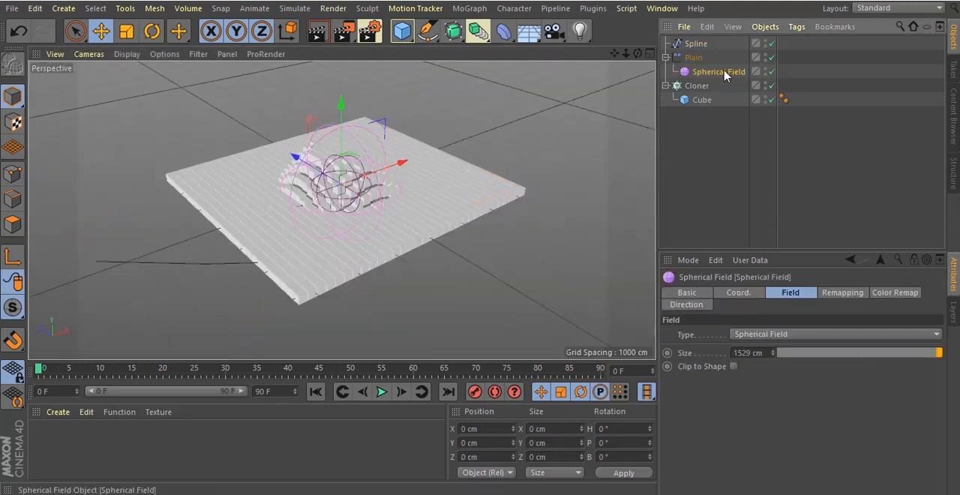
{"action": "right_click", "coordinate": [725, 73]}
{"action": "mouse_move", "coordinate": [789, 9]}
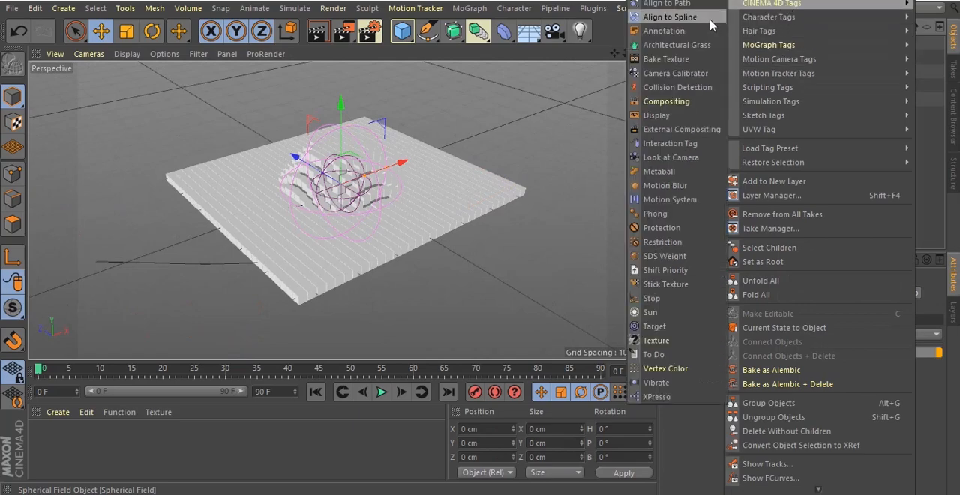
{"action": "left_click", "coordinate": [670, 16]}
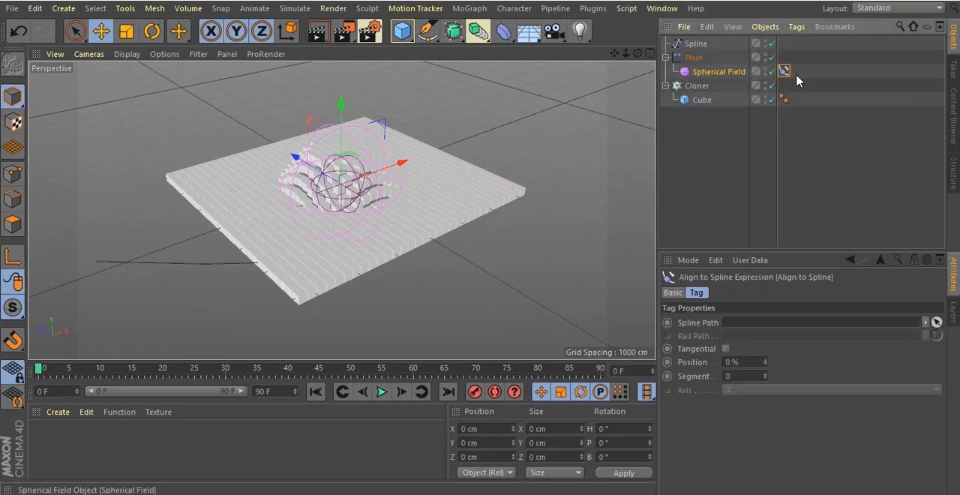
{"action": "left_click_drag", "start_coordinate": [696, 43], "coordinate": [771, 324]}
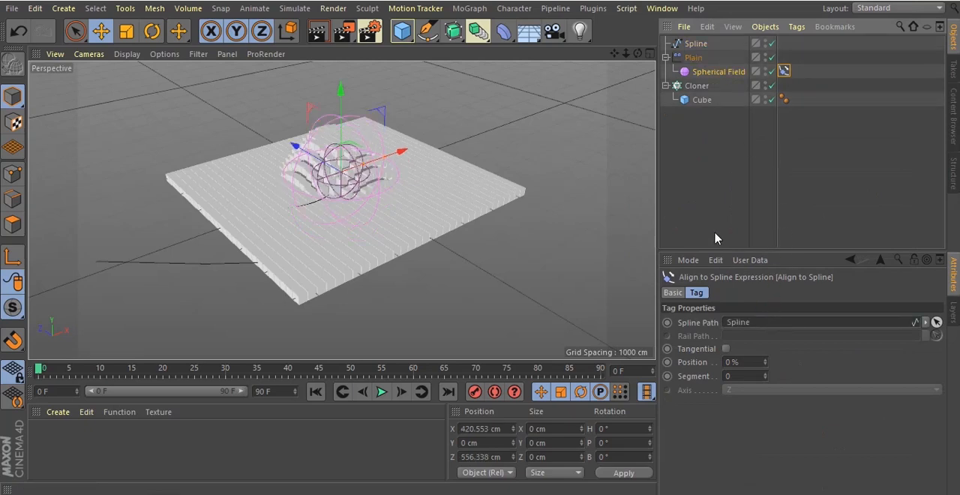
Play the timeline briefly, return to the start, and test the tag's Position value to move the field along the spline
{"action": "left_click", "coordinate": [384, 392]}
{"action": "left_click", "coordinate": [383, 391]}
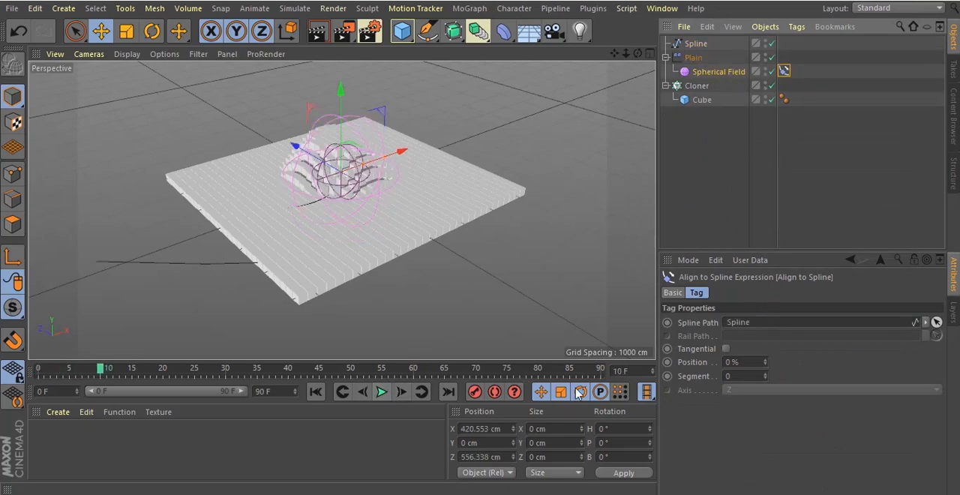
{"action": "left_click", "coordinate": [315, 392]}
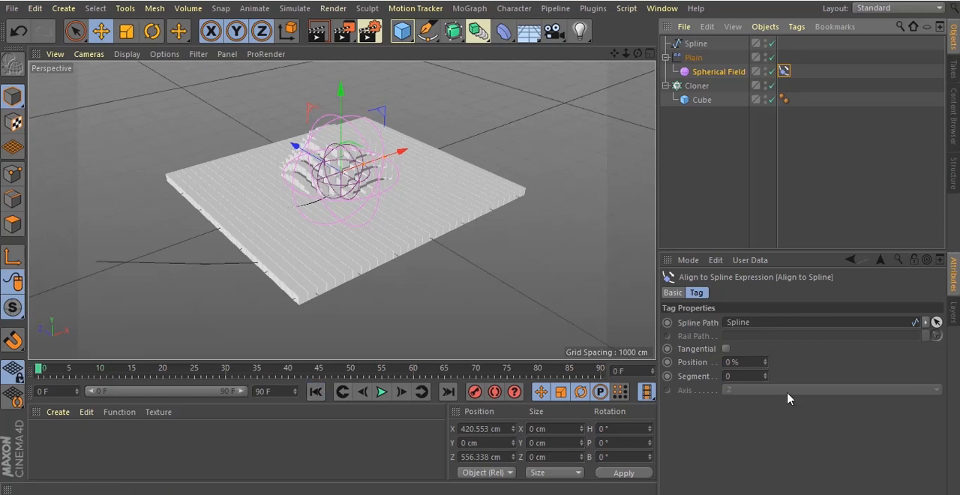
{"action": "left_click_drag", "start_coordinate": [765, 366], "coordinate": [737, 377]}
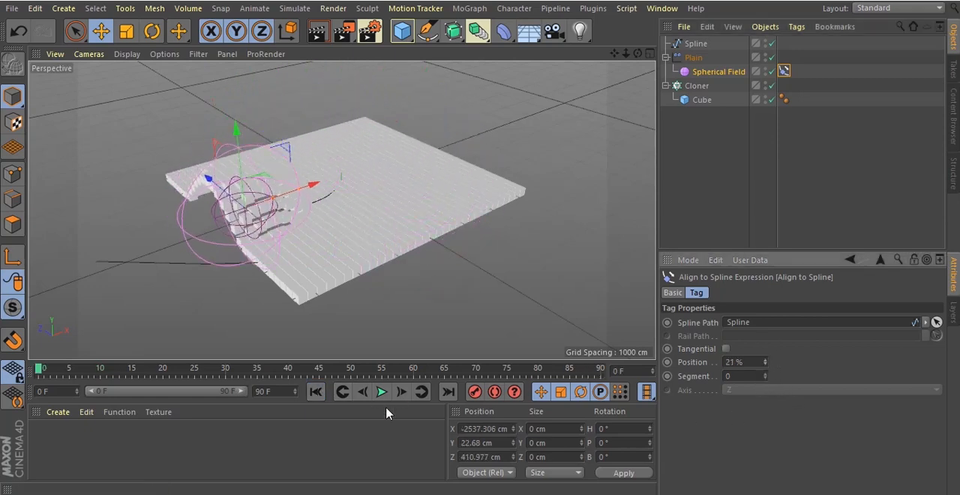
Keyframe the Align to Spline tag's Position at 0% on frame 0 and 100% on frame 60
{"action": "right_click", "coordinate": [765, 361]}
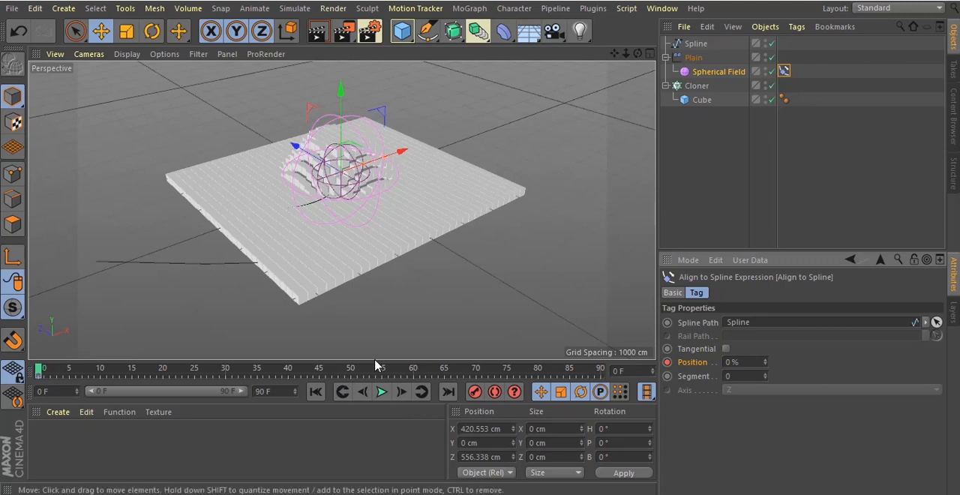
{"action": "left_click_drag", "start_coordinate": [354, 372], "coordinate": [414, 375]}
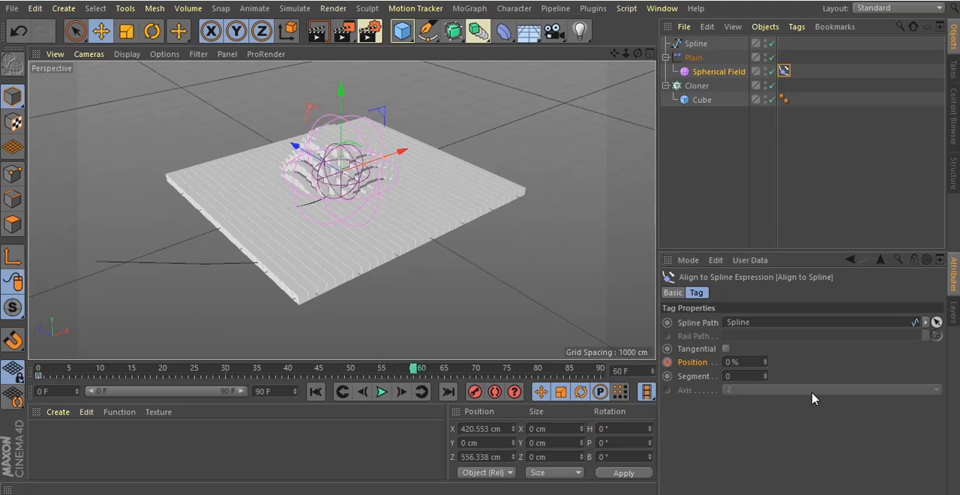
{"action": "left_click", "coordinate": [744, 362]}
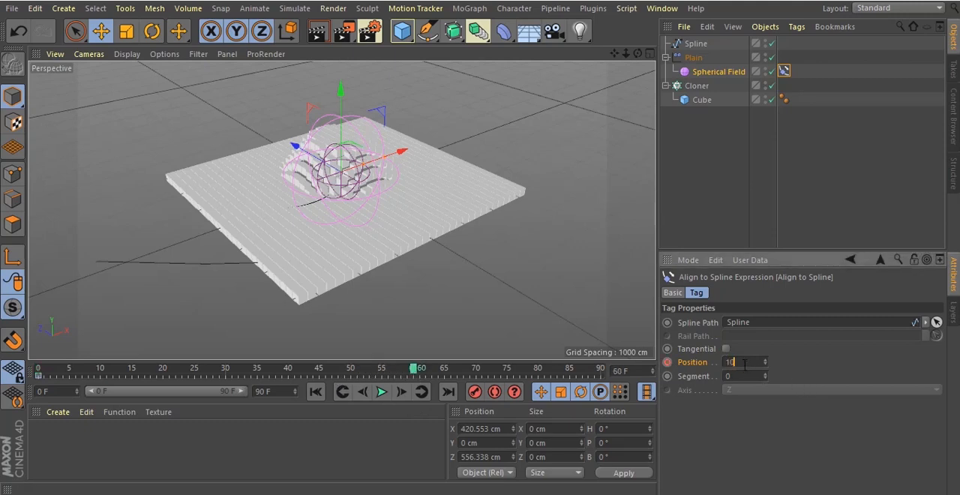
{"action": "key", "text": "Return"}
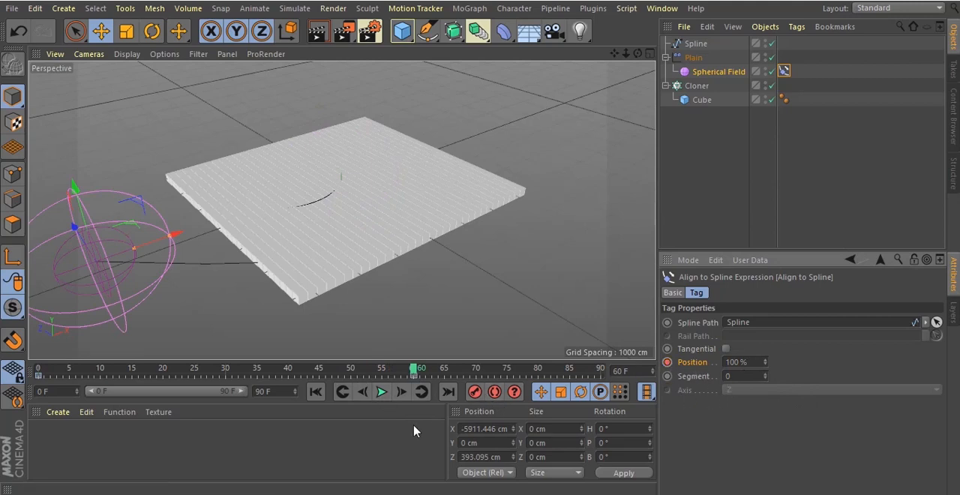
Play the animation from the start to check the field's travel along the spline, and clear the object selection
{"action": "left_click", "coordinate": [315, 391]}
{"action": "left_click", "coordinate": [381, 391]}
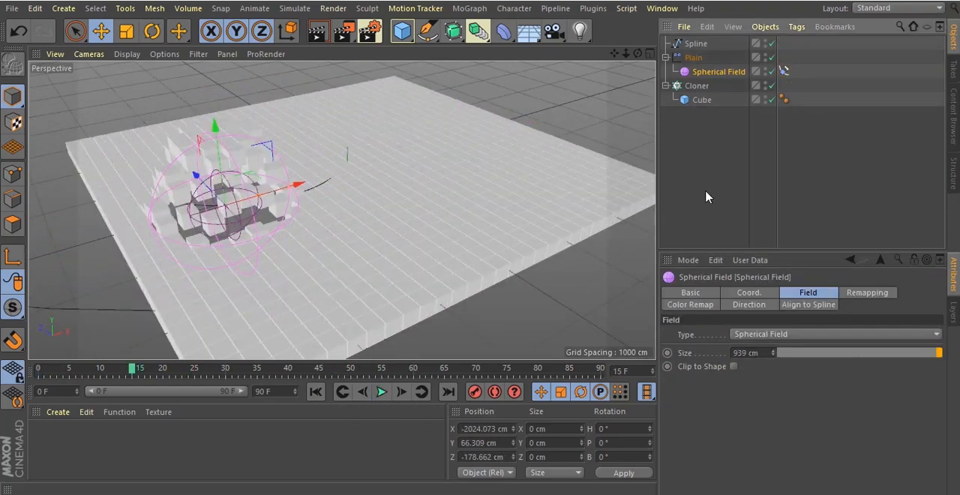
{"action": "left_click", "coordinate": [706, 197]}
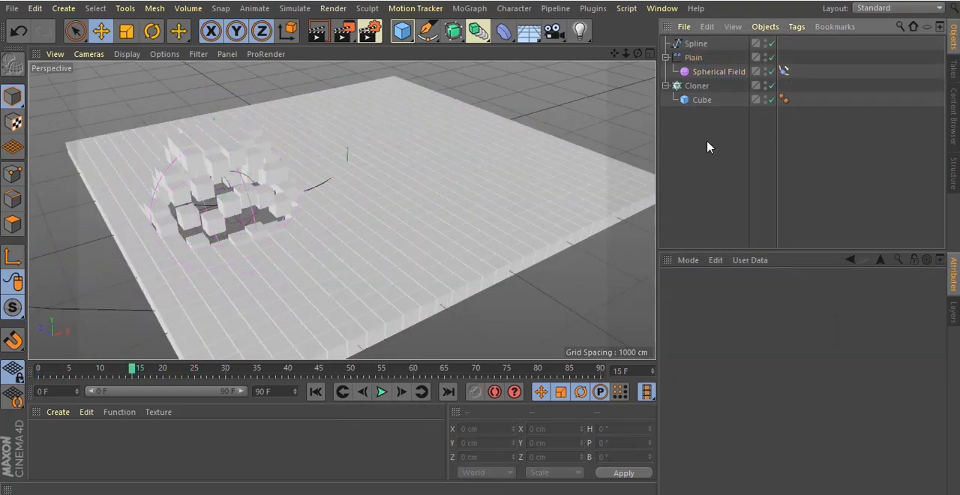
Add a Decay modifier layer to the Plain effector's falloff and play the animation from the start
{"action": "left_click", "coordinate": [719, 72]}
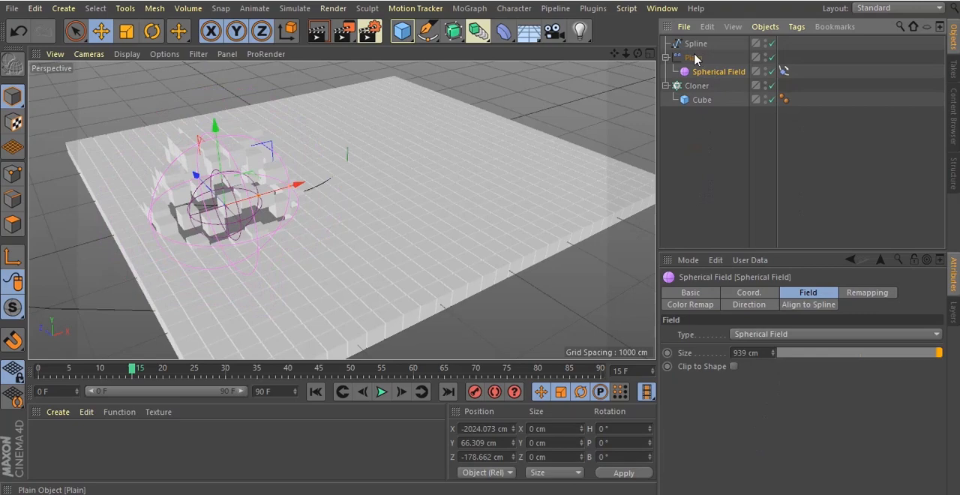
{"action": "left_click", "coordinate": [694, 58]}
{"action": "left_click", "coordinate": [807, 426]}
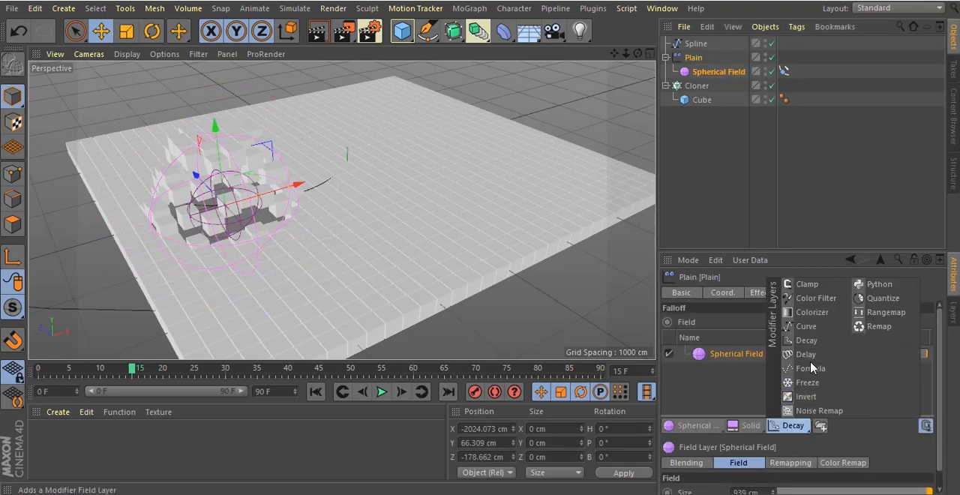
{"action": "left_click", "coordinate": [807, 339]}
{"action": "left_click", "coordinate": [316, 393]}
{"action": "left_click", "coordinate": [382, 393]}
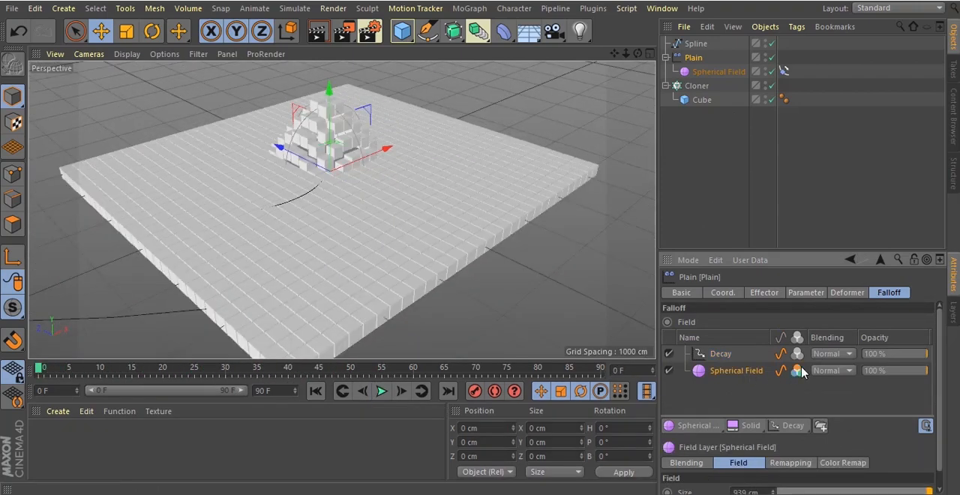
Enable the Spherical Field's color influence in the falloff and set its Color Remap mode to Gradient
{"action": "double_click", "coordinate": [802, 369]}
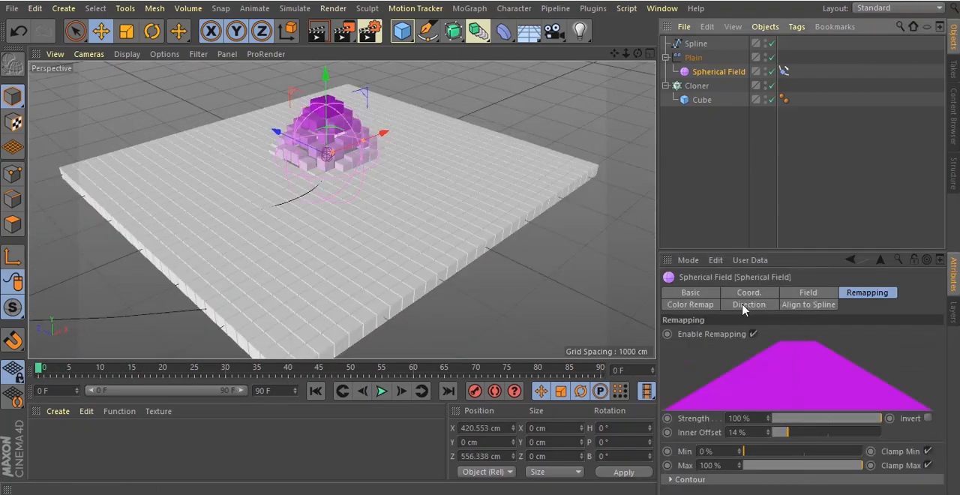
{"action": "left_click", "coordinate": [701, 304]}
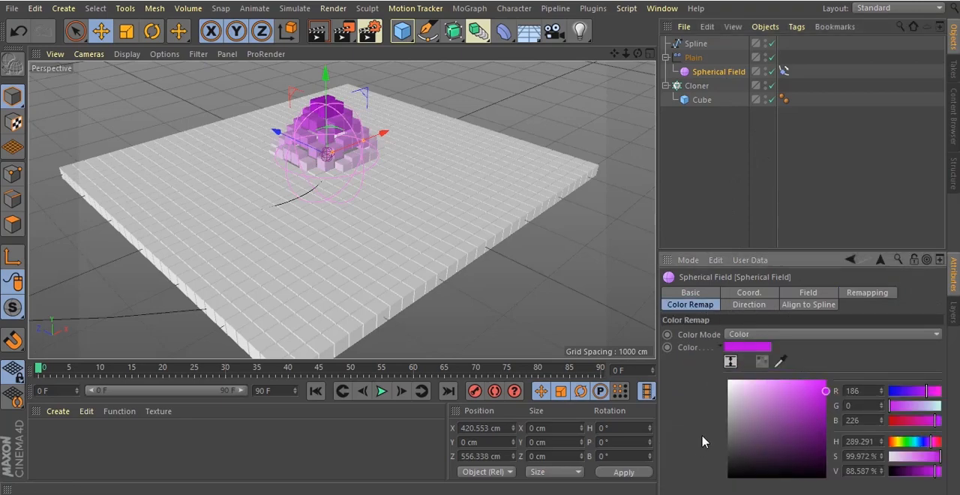
{"action": "left_click", "coordinate": [845, 339]}
{"action": "left_click", "coordinate": [815, 374]}
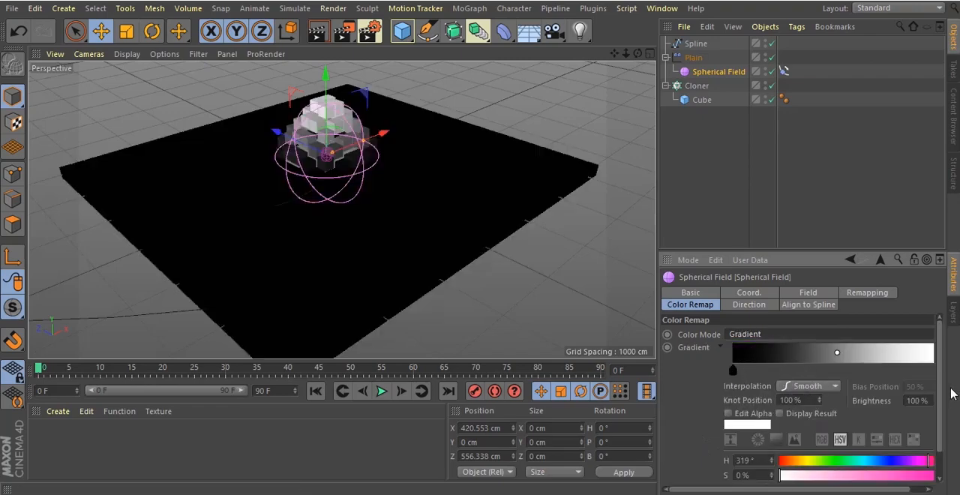
Add a middle gradient knot at about 47% and color the first knot cyan with H 179°, S 100%, V 100%
{"action": "left_click", "coordinate": [927, 371]}
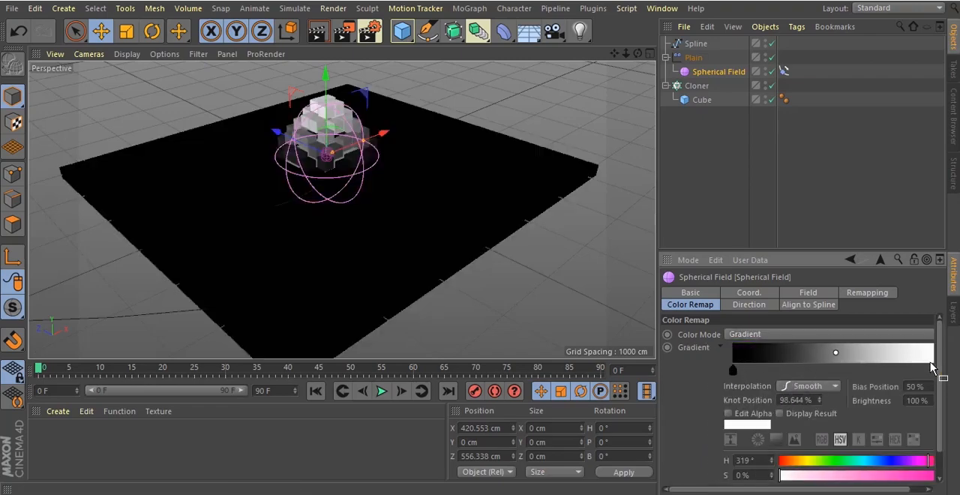
{"action": "left_click_drag", "start_coordinate": [924, 369], "coordinate": [815, 372]}
{"action": "left_click", "coordinate": [718, 370]}
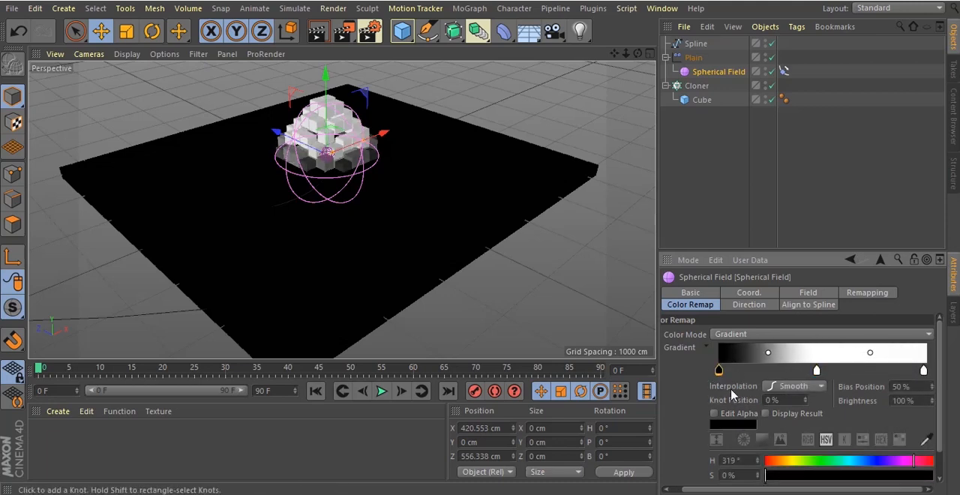
{"action": "left_click", "coordinate": [870, 476]}
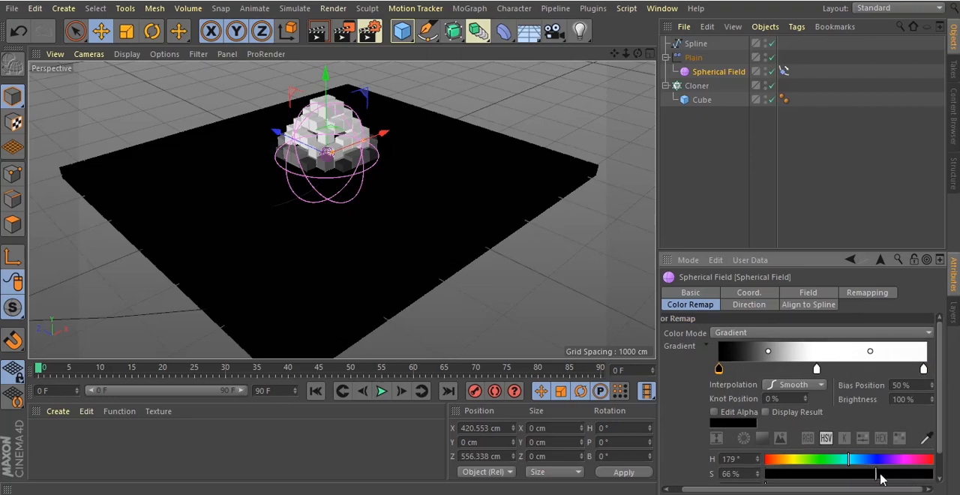
{"action": "left_click_drag", "start_coordinate": [940, 444], "coordinate": [940, 469]}
{"action": "left_click_drag", "start_coordinate": [882, 460], "coordinate": [956, 460]}
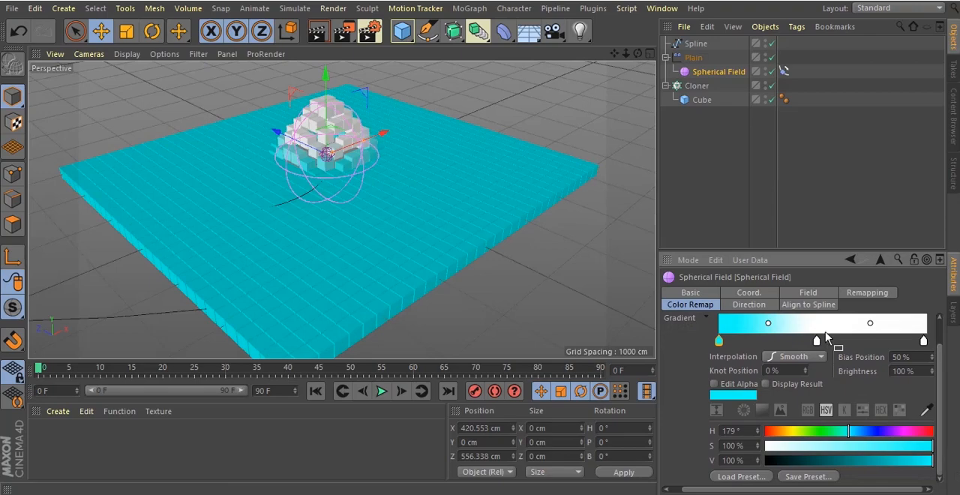
Color the middle gradient knot yellow and the end knot magenta with H 304°, S 100%, V 100%
{"action": "left_click", "coordinate": [817, 339]}
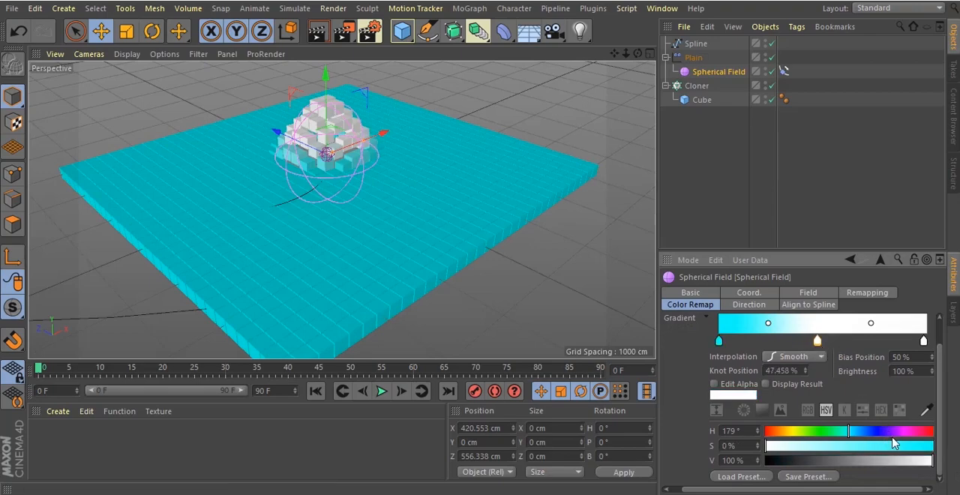
{"action": "left_click_drag", "start_coordinate": [859, 438], "coordinate": [934, 445]}
{"action": "left_click", "coordinate": [923, 342]}
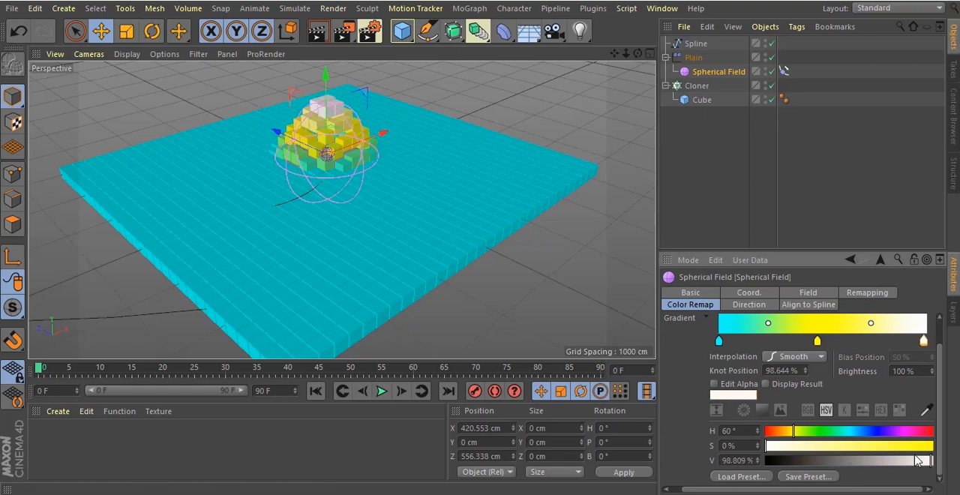
{"action": "left_click", "coordinate": [910, 433]}
{"action": "left_click_drag", "start_coordinate": [915, 449], "coordinate": [942, 460]}
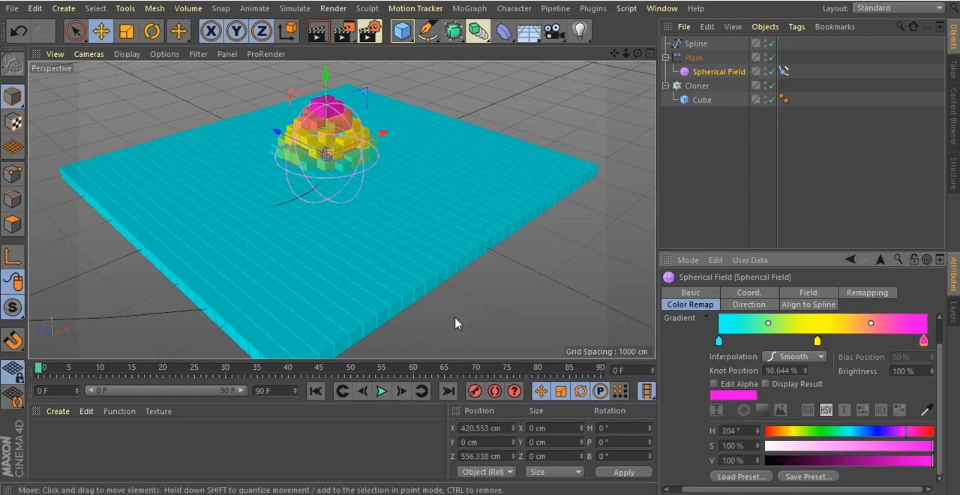
Play the animation and scrub to frame 52 to examine the colored clones and the decay trail behind the field
{"action": "left_click", "coordinate": [381, 391]}
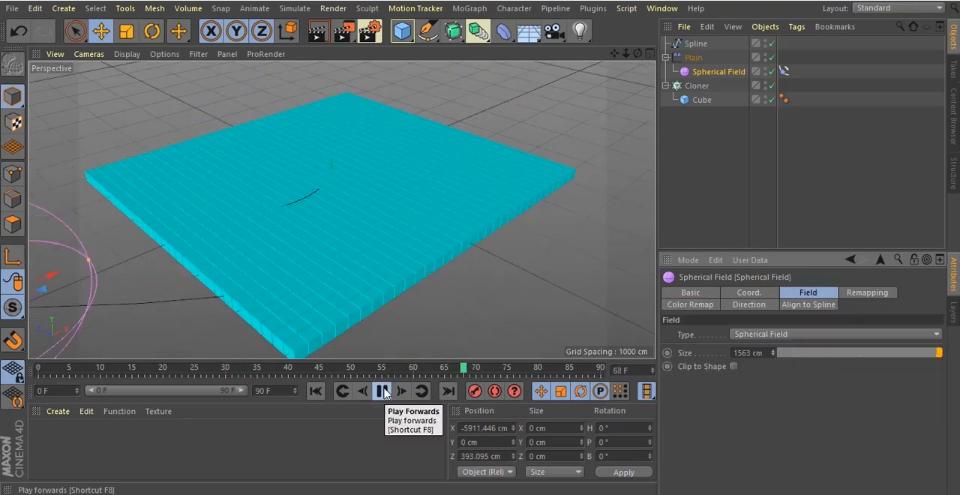
{"action": "left_click", "coordinate": [382, 391]}
{"action": "left_click_drag", "start_coordinate": [294, 375], "coordinate": [368, 361]}
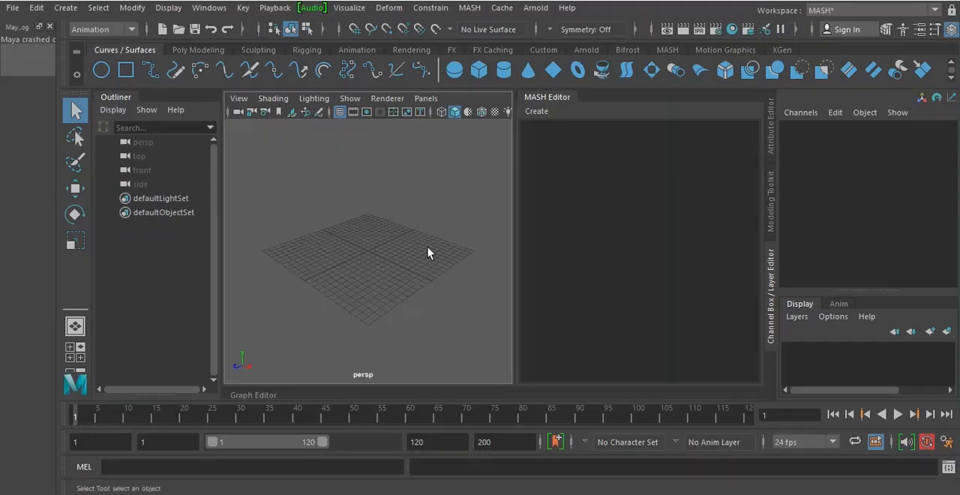
{"action": "scroll", "coordinate": [407, 264], "scroll_direction": "up", "scroll_amount": 3}
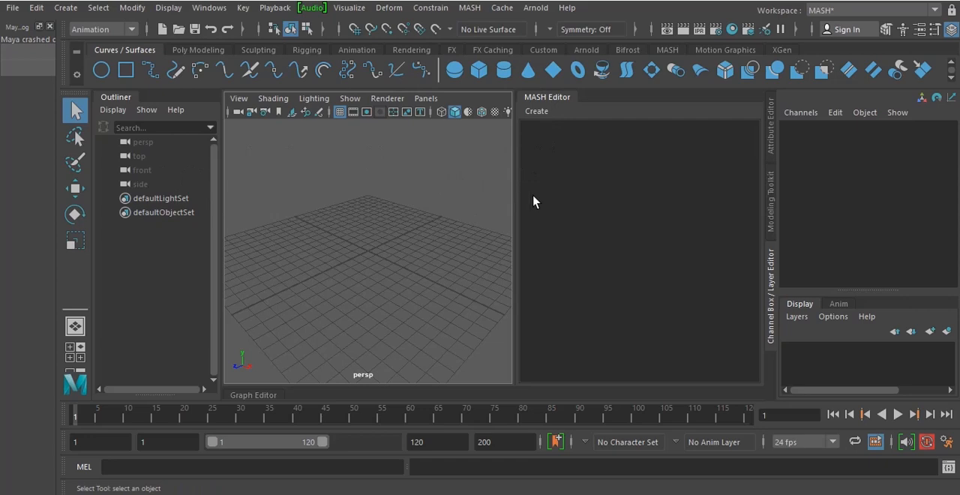
Create a polygon cube at the origin and build a MASH network from it
{"action": "left_click", "coordinate": [210, 49]}
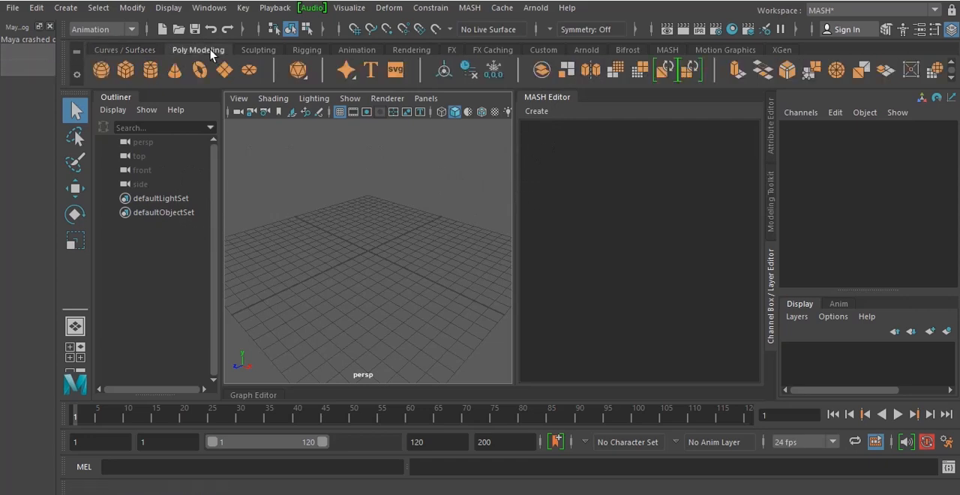
{"action": "left_click", "coordinate": [126, 70]}
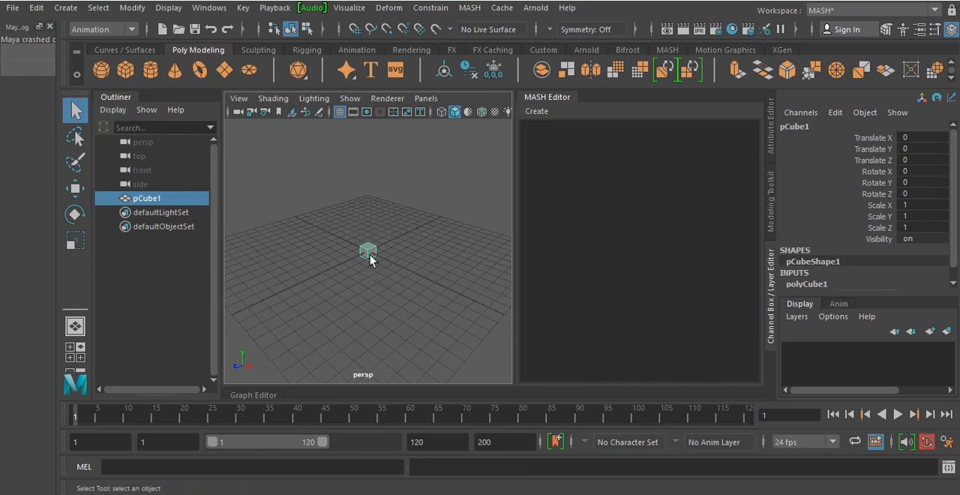
{"action": "left_click", "coordinate": [533, 113]}
{"action": "left_click", "coordinate": [576, 129]}
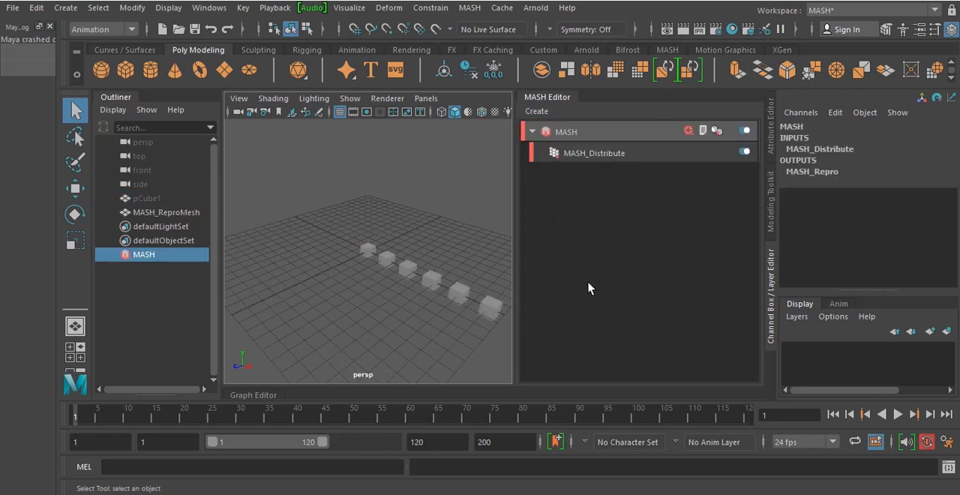
Change the MASH_Distribute node's distribution type to Grid
{"action": "left_click", "coordinate": [576, 153]}
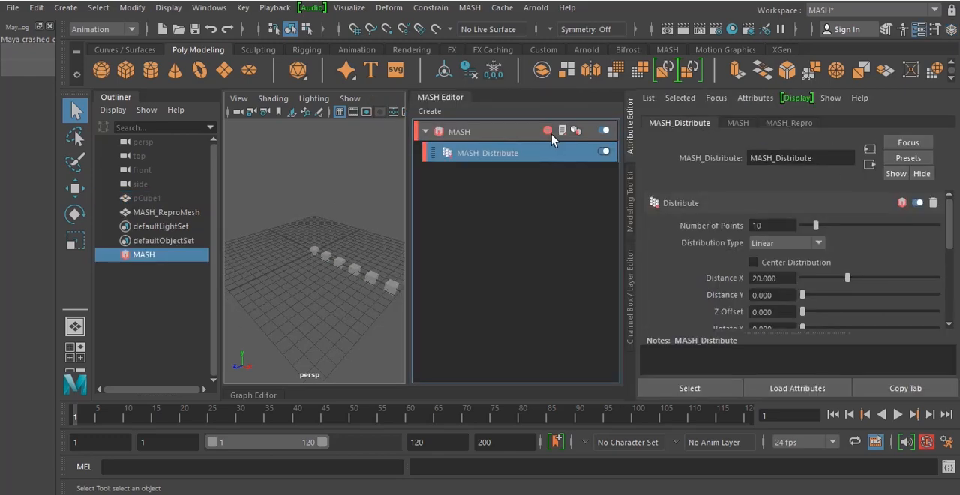
{"action": "left_click", "coordinate": [823, 242]}
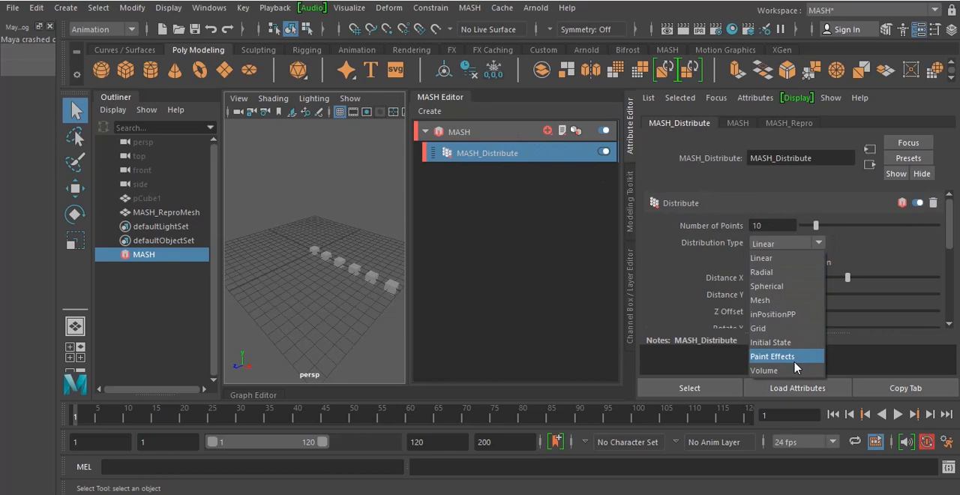
{"action": "left_click", "coordinate": [790, 329]}
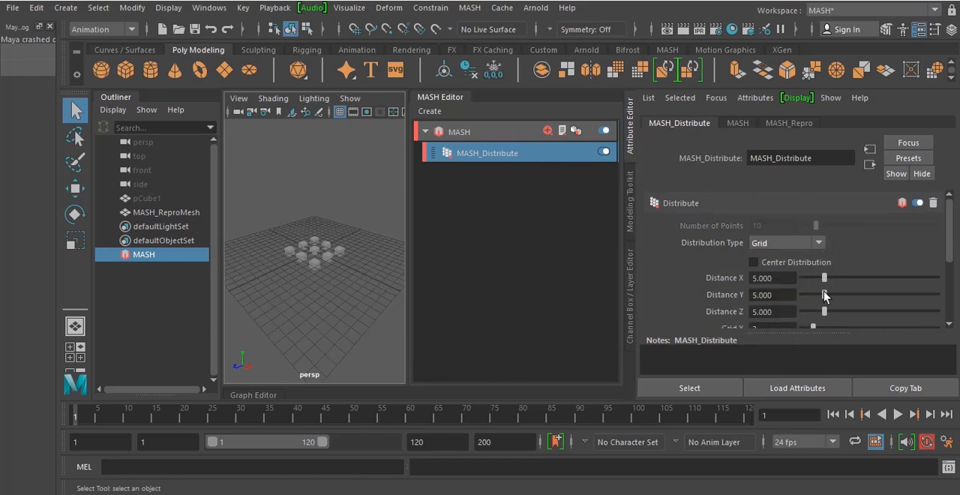
Set the grid distribution's Distance X and Distance Z to 15
{"action": "left_click_drag", "start_coordinate": [825, 278], "coordinate": [886, 278]}
{"action": "left_click_drag", "start_coordinate": [825, 311], "coordinate": [888, 315]}
{"action": "left_click", "coordinate": [781, 309]}
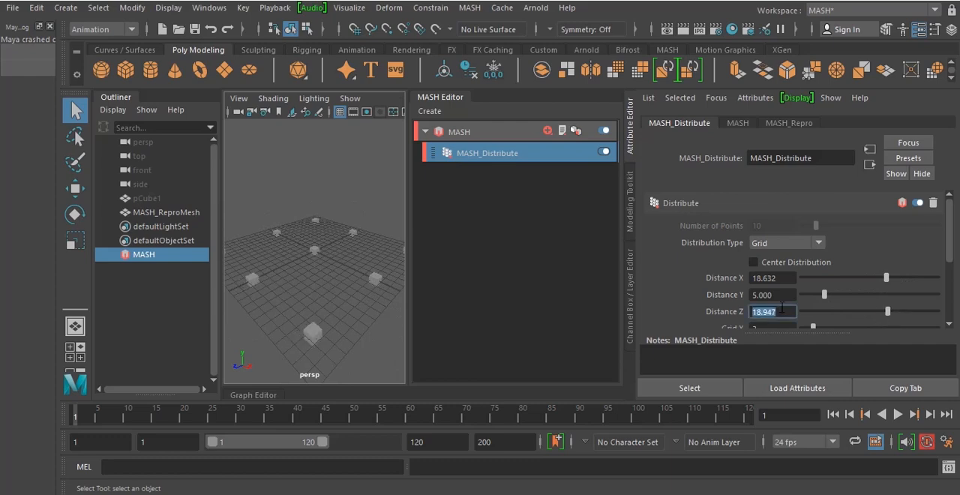
{"action": "key", "text": "Return"}
{"action": "left_click", "coordinate": [791, 276]}
{"action": "type", "text": "15"}
{"action": "key", "text": "Return"}
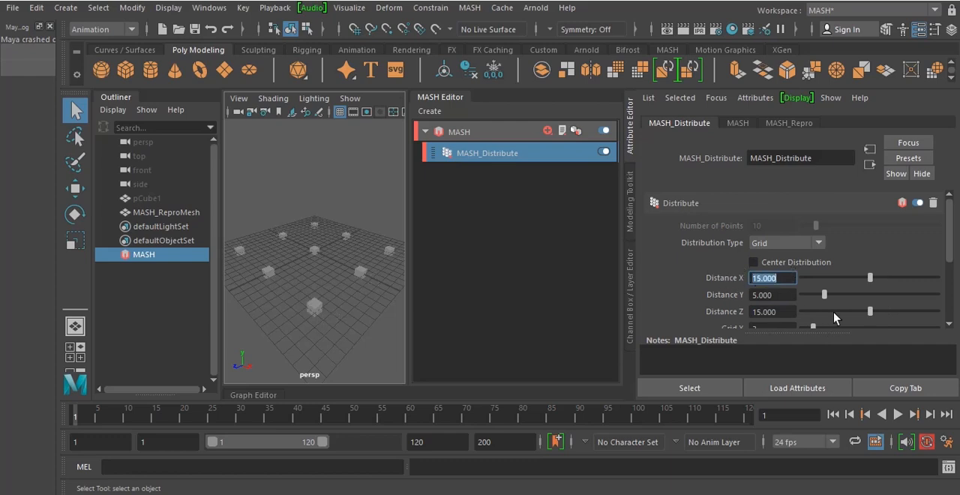
Set the distribution's Grid X count to 13 and its Grid Z count to 15
{"action": "scroll", "coordinate": [720, 290], "scroll_direction": "down", "scroll_amount": 3}
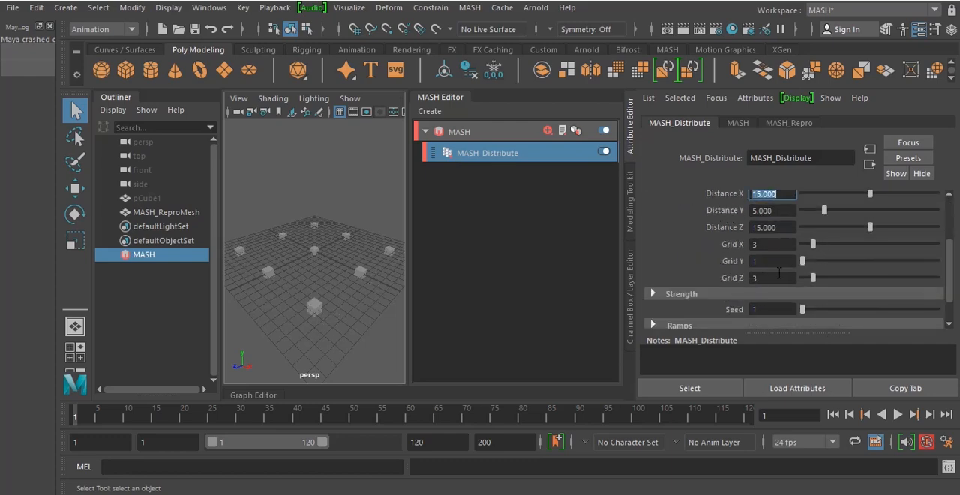
{"action": "left_click_drag", "start_coordinate": [819, 245], "coordinate": [870, 244]}
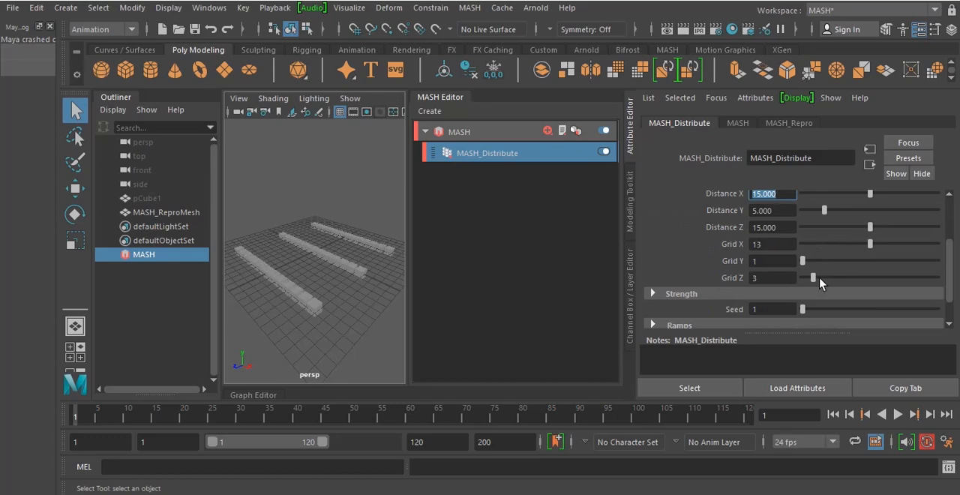
{"action": "left_click_drag", "start_coordinate": [857, 281], "coordinate": [881, 281]}
{"action": "scroll", "coordinate": [384, 264], "scroll_direction": "up", "scroll_amount": 5}
{"action": "left_click_drag", "start_coordinate": [384, 264], "coordinate": [379, 278], "text": "alt"}
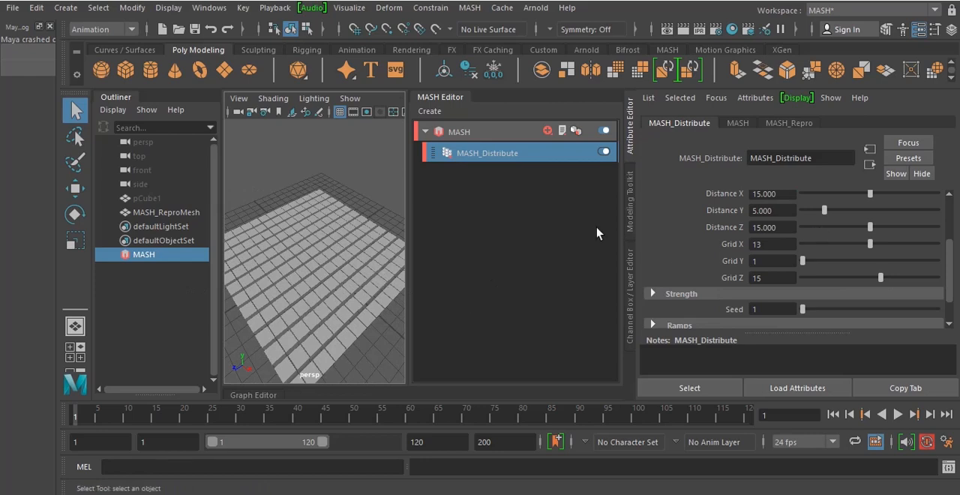
Scale the source cube pCube1 down uniformly to about 0.75 to open gaps between the copies
{"action": "left_click", "coordinate": [146, 199]}
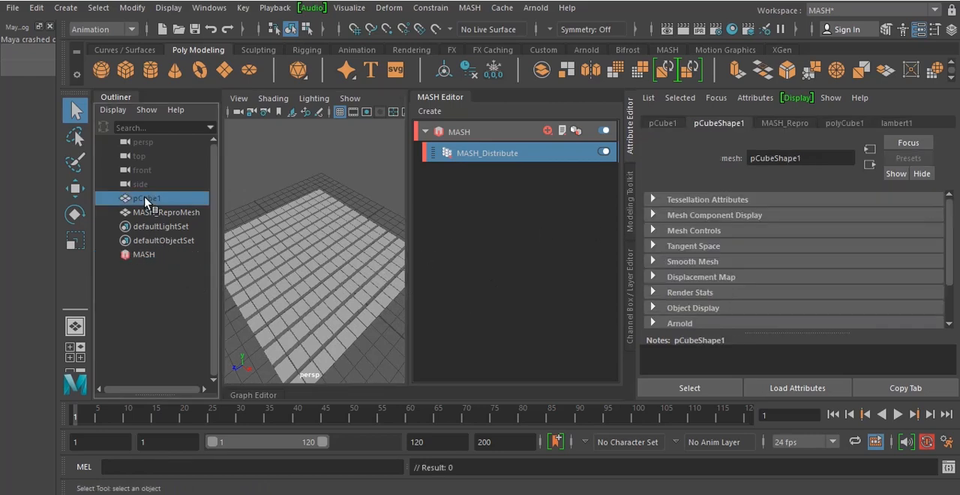
{"action": "left_click", "coordinate": [75, 240]}
{"action": "left_click_drag", "start_coordinate": [314, 259], "coordinate": [295, 266]}
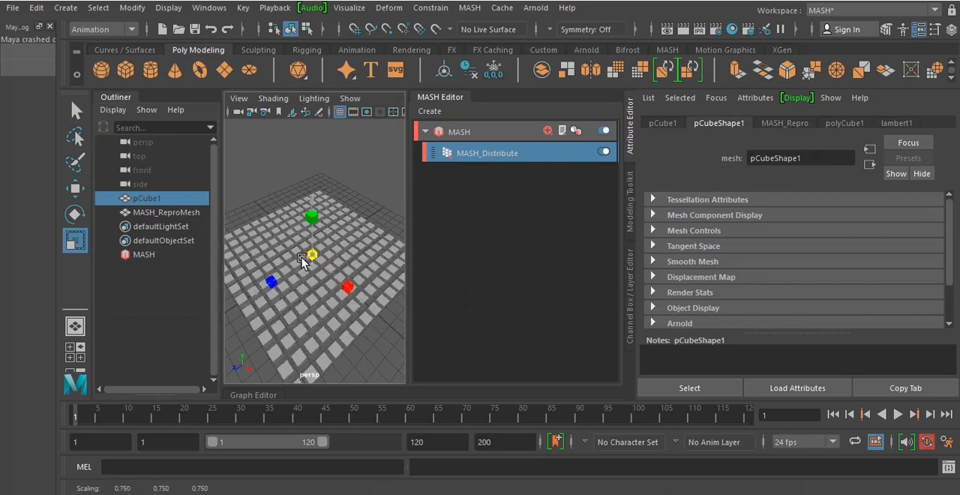
{"action": "left_click_drag", "start_coordinate": [295, 266], "coordinate": [282, 300], "text": "alt"}
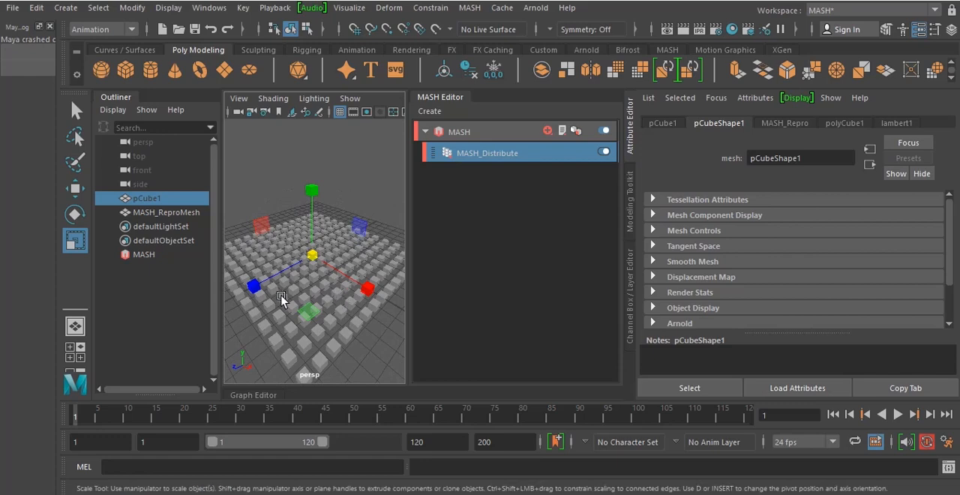
Raise the MASH_Distribute grid counts to 22 in X and 21 in Z
{"action": "left_click", "coordinate": [144, 254]}
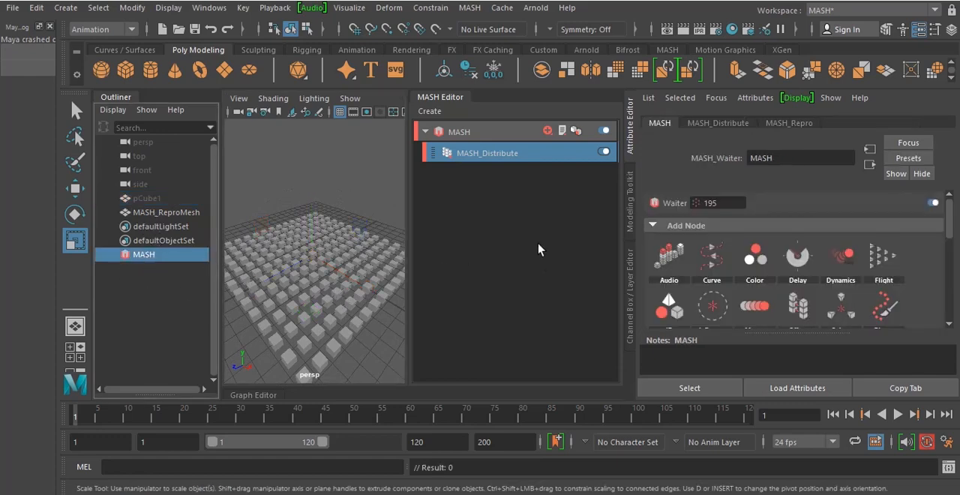
{"action": "left_click", "coordinate": [508, 157]}
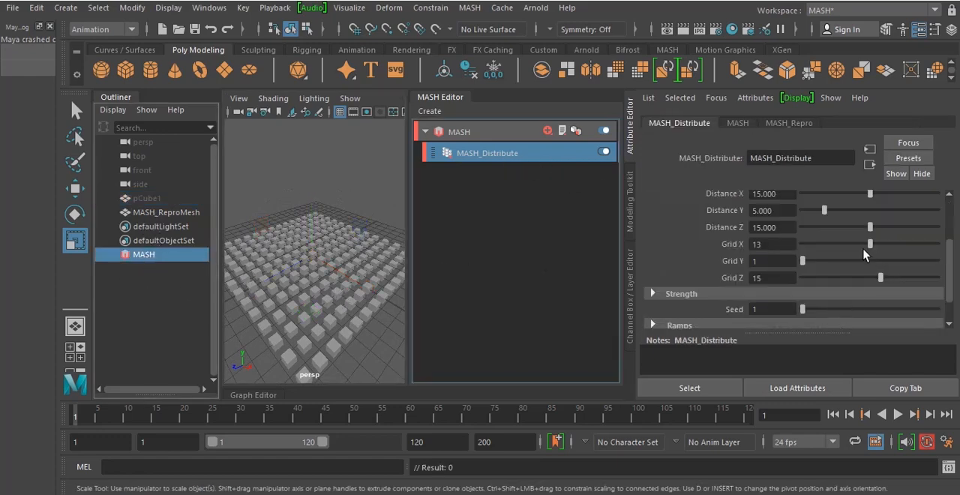
{"action": "left_click_drag", "start_coordinate": [873, 248], "coordinate": [921, 248]}
{"action": "left_click_drag", "start_coordinate": [881, 279], "coordinate": [915, 277]}
{"action": "left_click_drag", "start_coordinate": [330, 328], "coordinate": [244, 280], "text": "alt"}
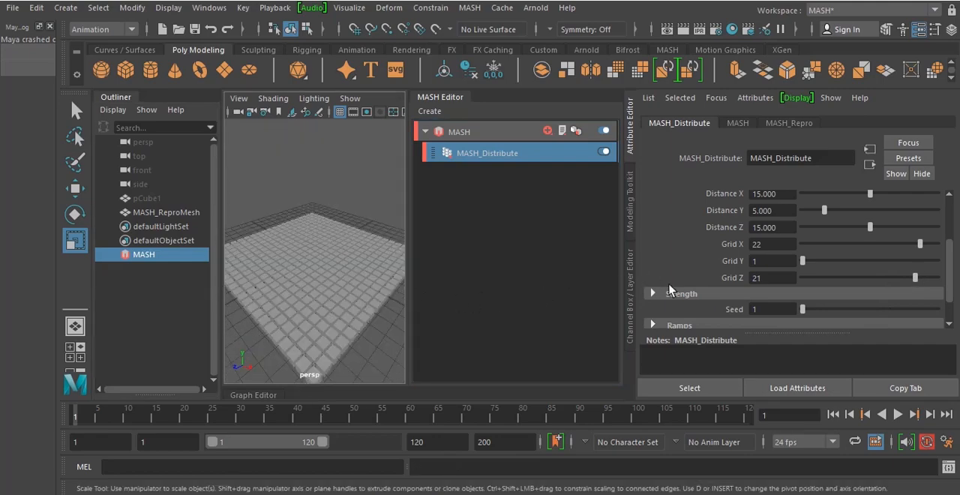
Add an Offset node to the MASH network and set its Y offset position to 3
{"action": "left_click", "coordinate": [548, 131]}
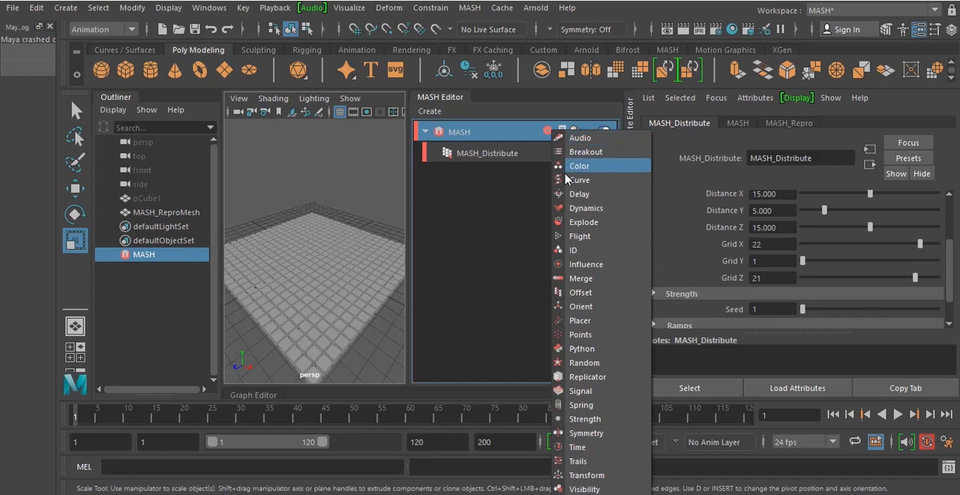
{"action": "left_click", "coordinate": [609, 292]}
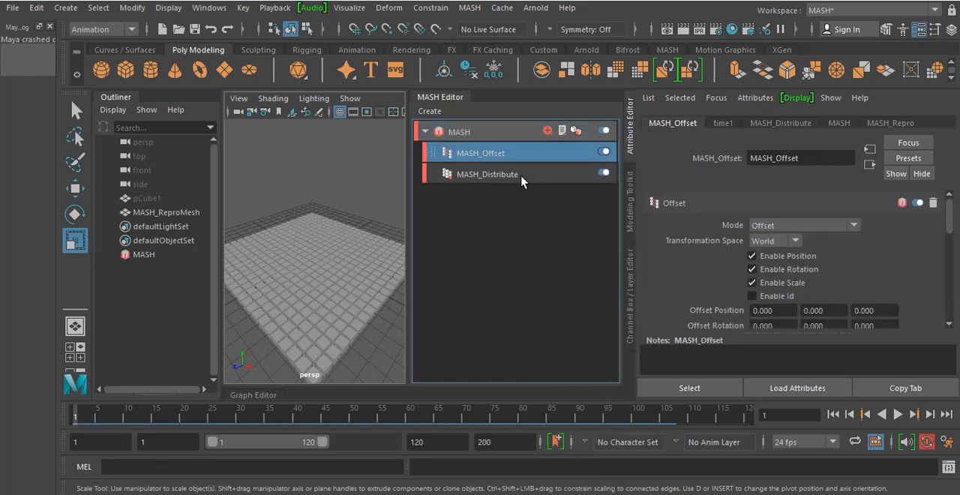
{"action": "scroll", "coordinate": [941, 251], "scroll_direction": "down", "scroll_amount": 2}
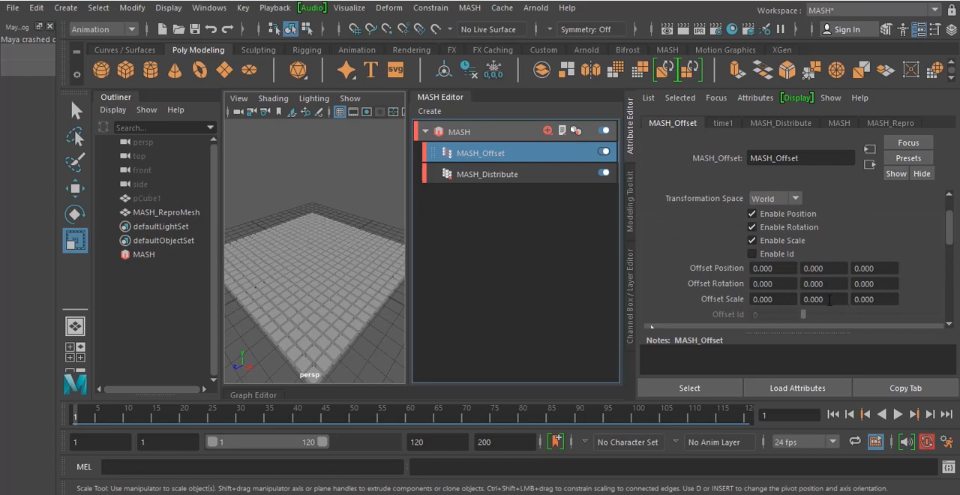
{"action": "left_click_drag", "start_coordinate": [841, 268], "coordinate": [798, 267]}
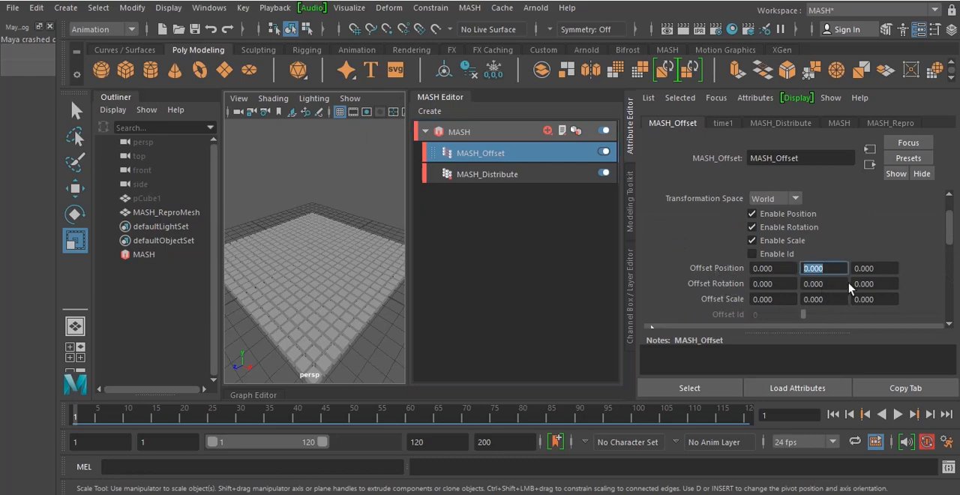
{"action": "type", "text": "5"}
{"action": "key", "text": "Return"}
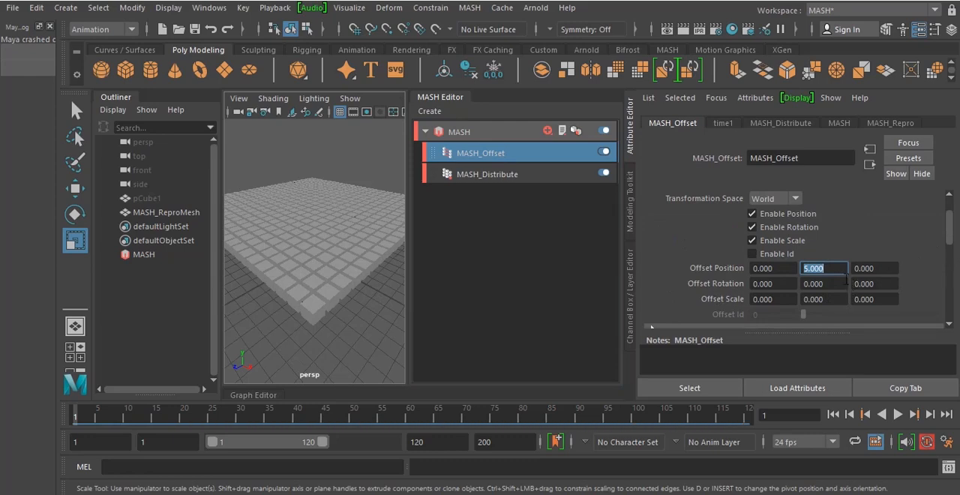
{"action": "type", "text": "3"}
{"action": "key", "text": "Return"}
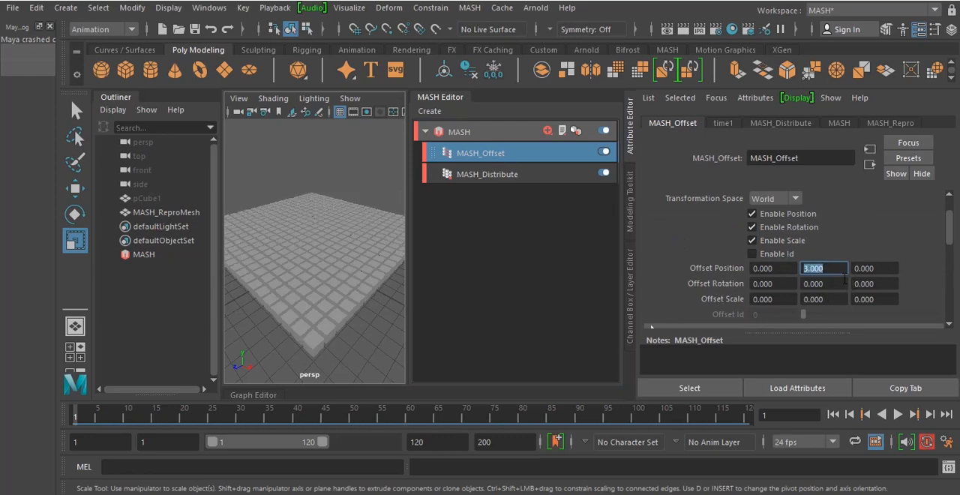
{"action": "mouse_move", "coordinate": [347, 319]}
{"action": "left_mouse_down", "text": "alt"}
{"action": "mouse_move", "coordinate": [341, 301]}
{"action": "mouse_move", "coordinate": [339, 315]}
{"action": "left_mouse_up", "text": "alt"}
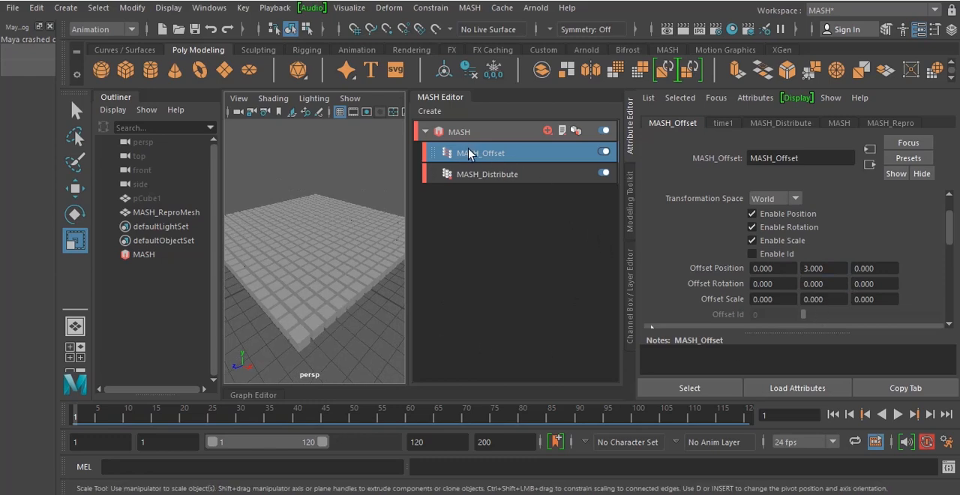
Create a falloff object for the MASH_Offset node and scale it down uniformly around the centre of the grid
{"action": "scroll", "coordinate": [720, 262], "scroll_direction": "down", "scroll_amount": 10}
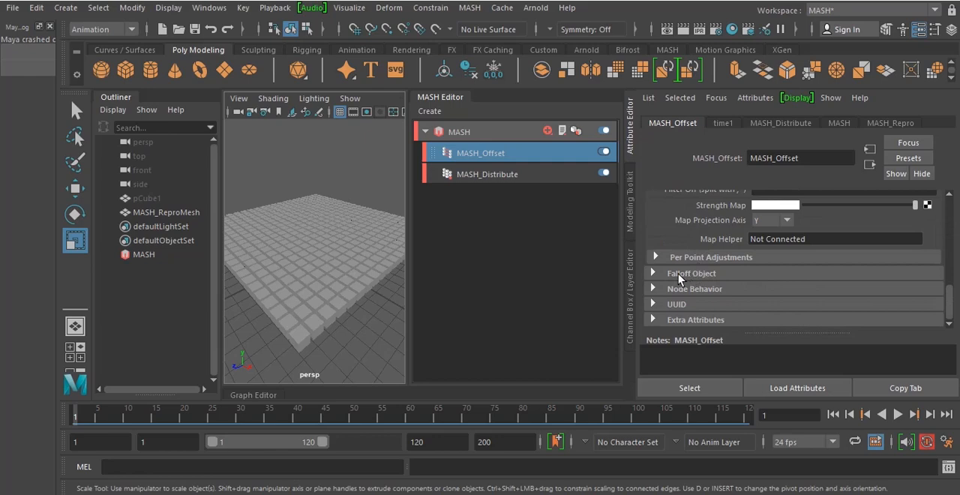
{"action": "left_click", "coordinate": [679, 276]}
{"action": "right_click", "coordinate": [716, 318]}
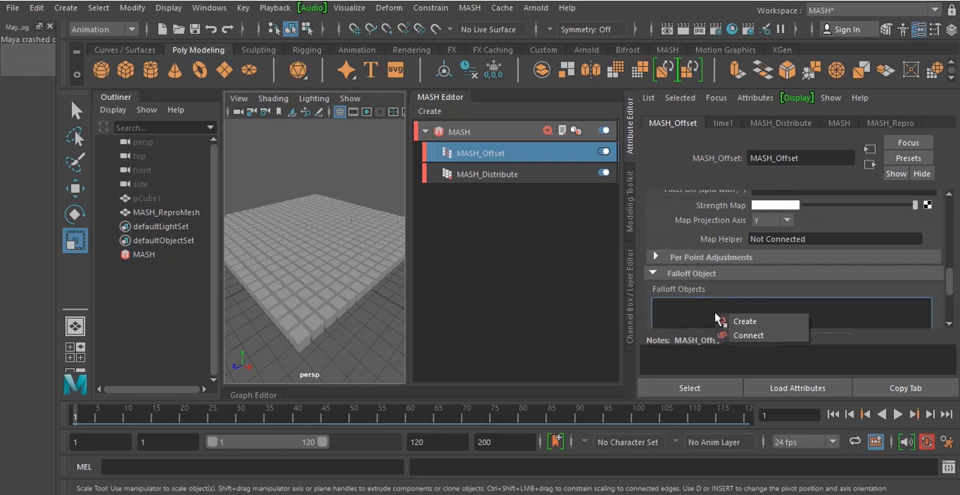
{"action": "left_click", "coordinate": [746, 322]}
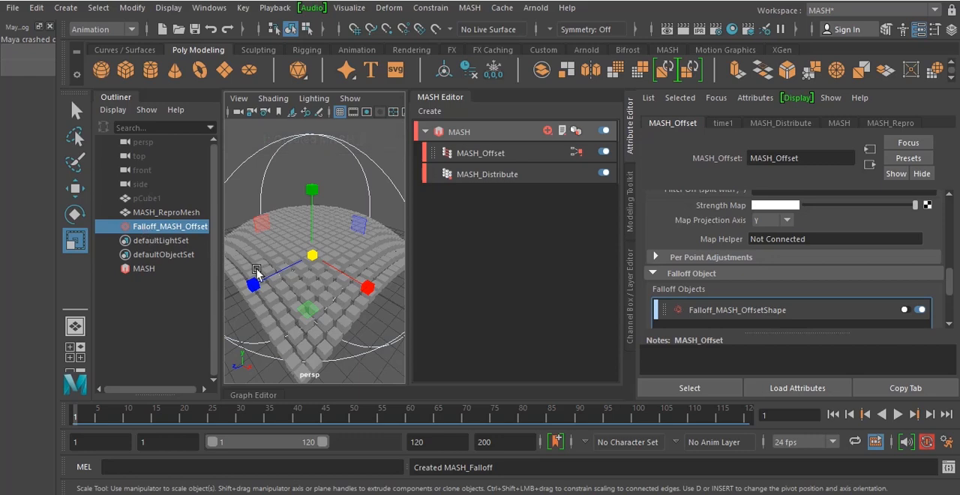
{"action": "left_click_drag", "start_coordinate": [312, 257], "coordinate": [290, 261]}
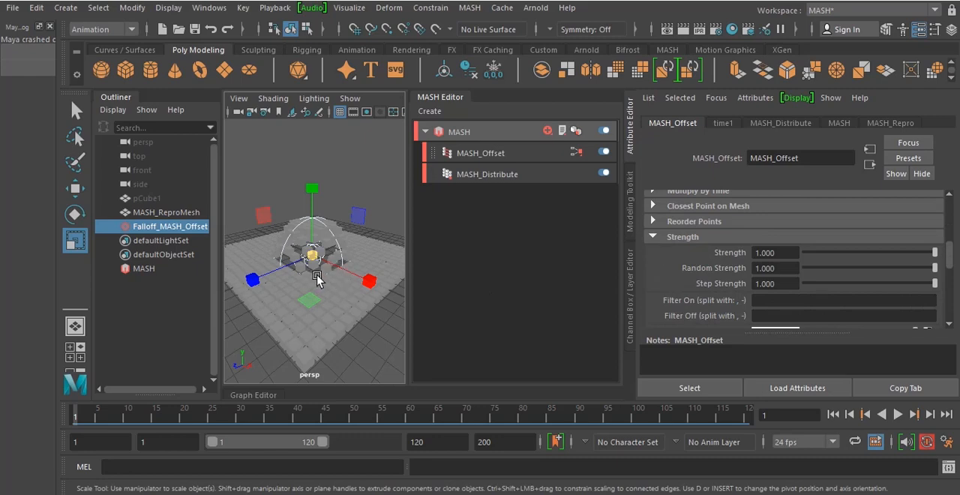
In the top view, draw an EP curve spiralling from the grid's centre outward past its left edge
{"action": "key", "text": "space"}
{"action": "left_click", "coordinate": [318, 279]}
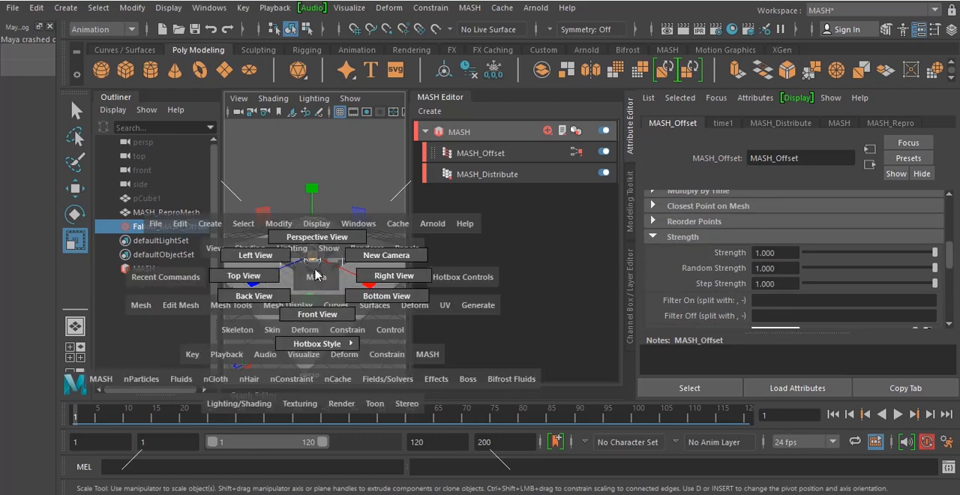
{"action": "left_click_drag", "start_coordinate": [294, 276], "coordinate": [276, 278]}
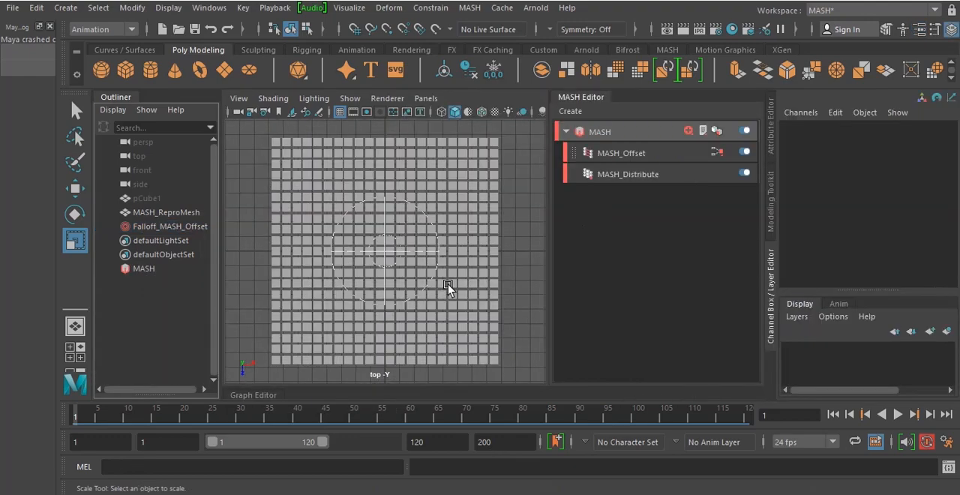
{"action": "scroll", "coordinate": [447, 284], "scroll_direction": "down", "scroll_amount": 3}
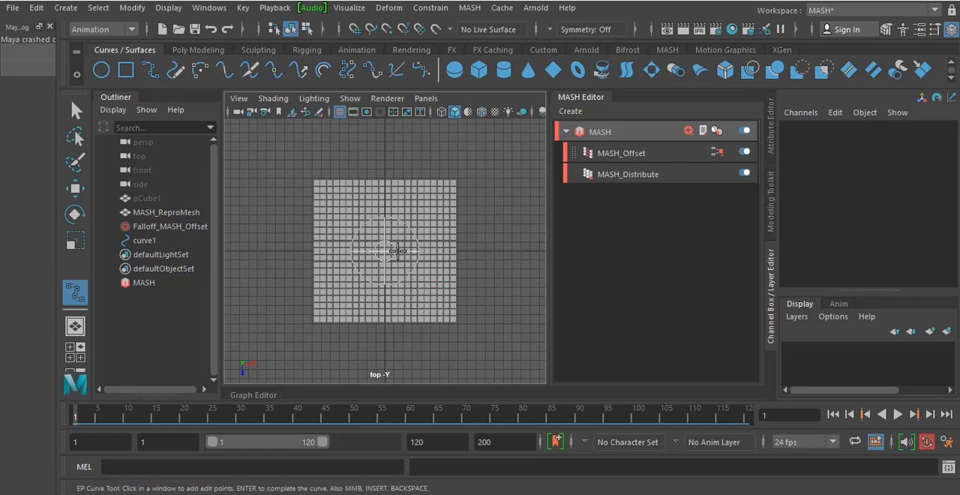
{"action": "key", "text": "Return"}
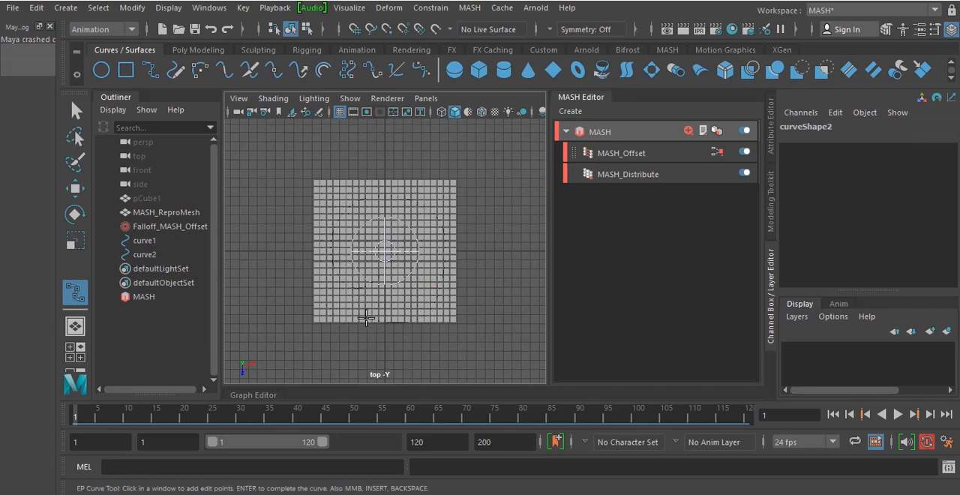
{"action": "left_click", "coordinate": [255, 213]}
{"action": "key", "text": "q"}
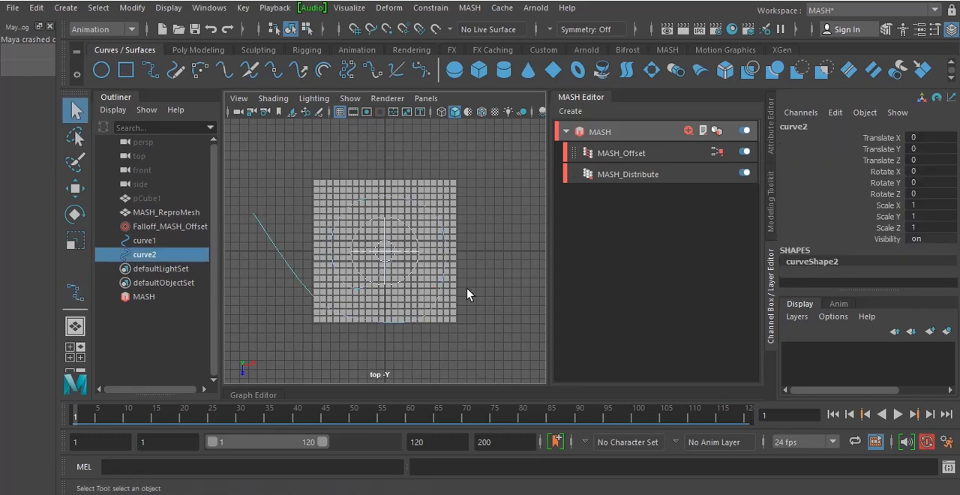
Hide the MASH_ReproMesh cube grid so the spiral curve can be seen
{"action": "left_click", "coordinate": [166, 213]}
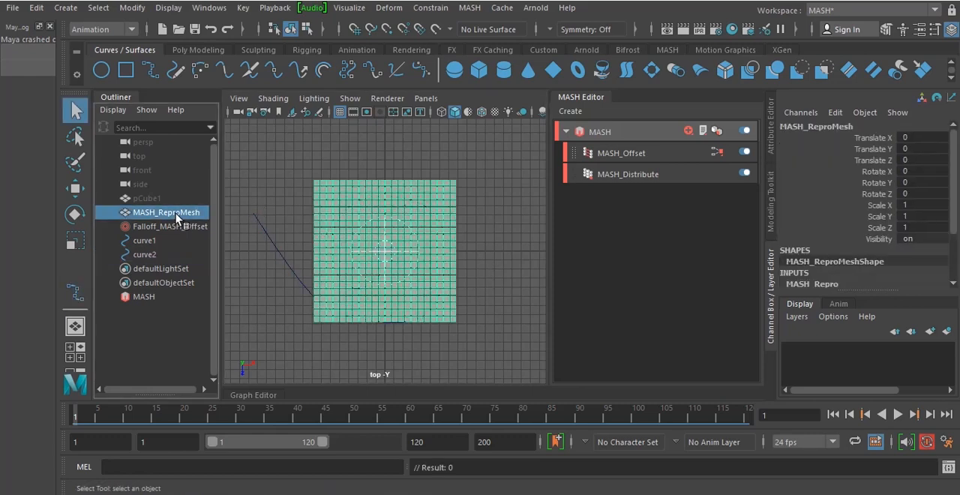
{"action": "key", "text": "ctrl+h"}
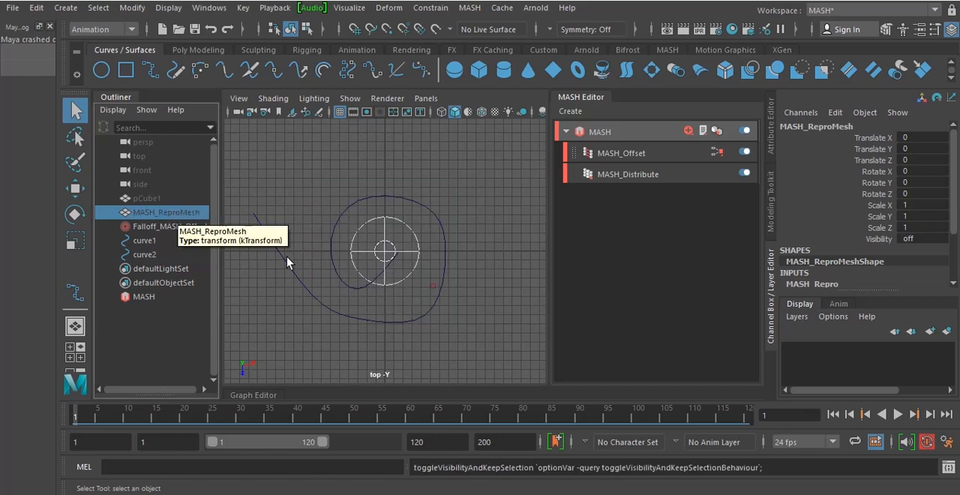
Reshape the spiral curve in the top view by moving its control vertices outward into a smoother, rounder spiral
{"action": "left_click", "coordinate": [446, 256]}
{"action": "right_click_drag", "start_coordinate": [445, 253], "coordinate": [375, 170]}
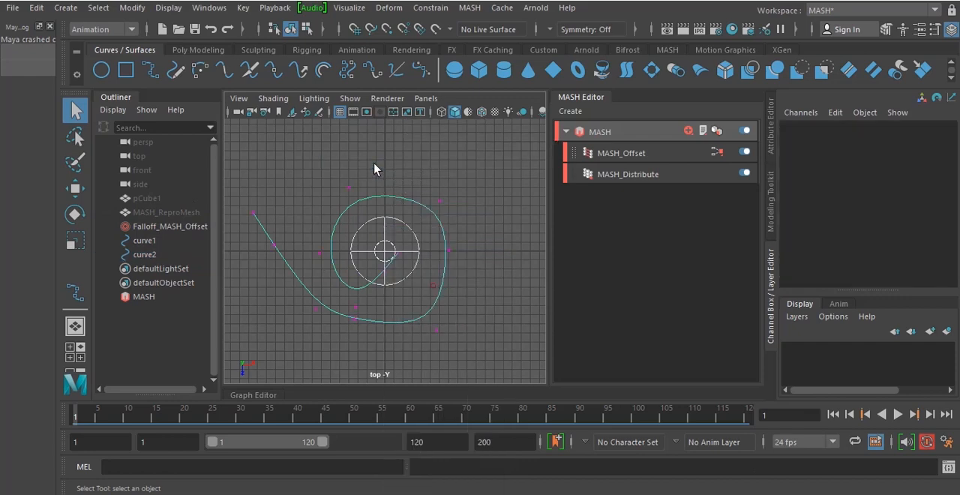
{"action": "left_click", "coordinate": [274, 246]}
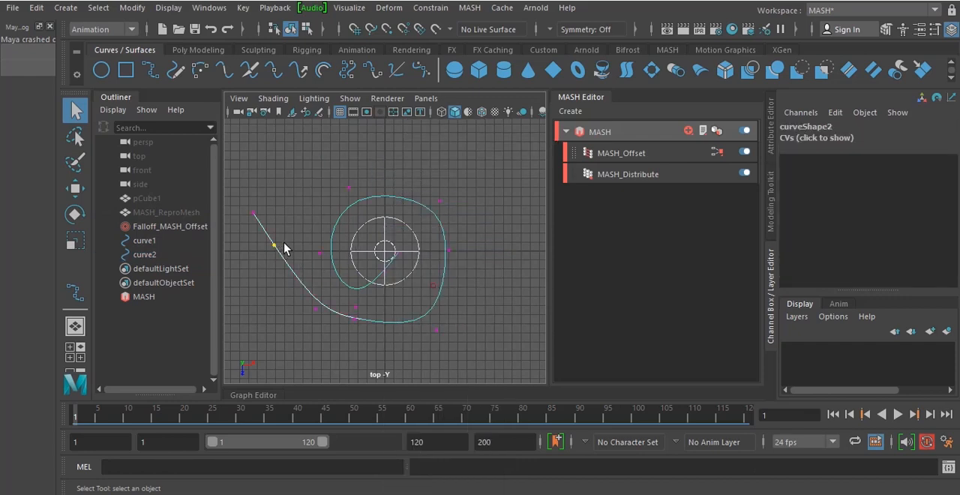
{"action": "left_click", "coordinate": [75, 186]}
{"action": "left_click_drag", "start_coordinate": [321, 293], "coordinate": [310, 325]}
{"action": "left_click", "coordinate": [355, 319]}
{"action": "left_click_drag", "start_coordinate": [402, 366], "coordinate": [352, 360]}
{"action": "left_click", "coordinate": [315, 308]}
{"action": "left_click", "coordinate": [450, 250]}
{"action": "left_click_drag", "start_coordinate": [497, 296], "coordinate": [502, 305]}
{"action": "left_click", "coordinate": [356, 307]}
{"action": "left_click_drag", "start_coordinate": [402, 354], "coordinate": [400, 329]}
{"action": "left_click", "coordinate": [439, 201]}
{"action": "left_click_drag", "start_coordinate": [490, 248], "coordinate": [496, 229]}
Unhide the MASH_ReproMesh cube grid
{"action": "left_click", "coordinate": [151, 213]}
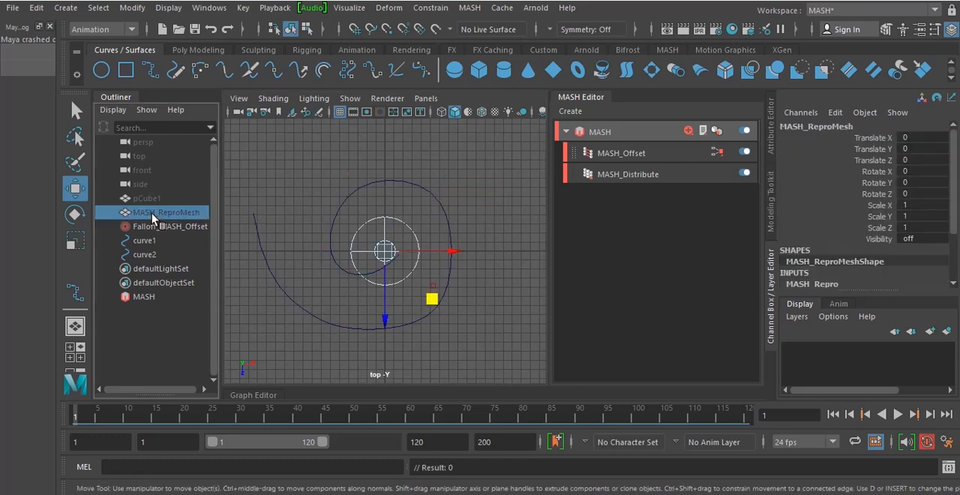
{"action": "key", "text": "h"}
{"action": "left_click", "coordinate": [496, 302]}
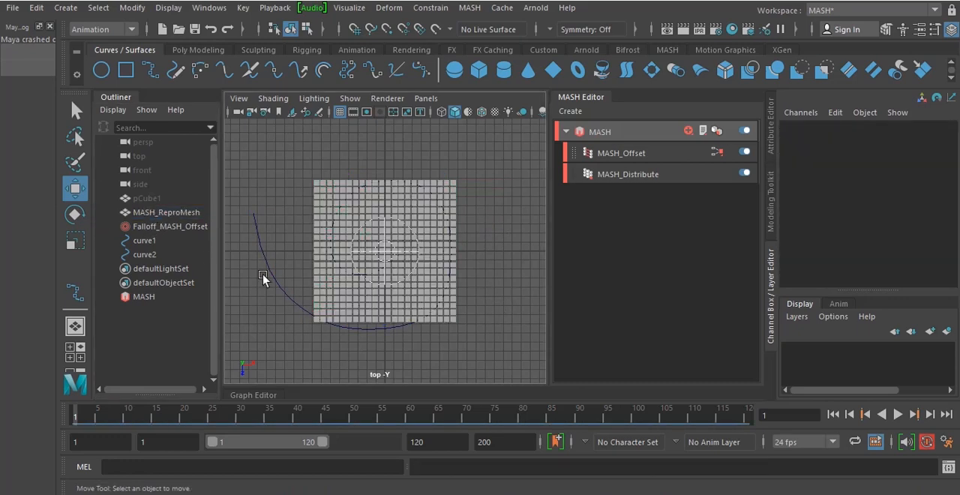
Scale the spiral curve uniformly to about 0.723 and reposition it over the grid at about X -0.309, Z -0.387
{"action": "left_click", "coordinate": [255, 229]}
{"action": "left_click_drag", "start_coordinate": [388, 328], "coordinate": [387, 312]}
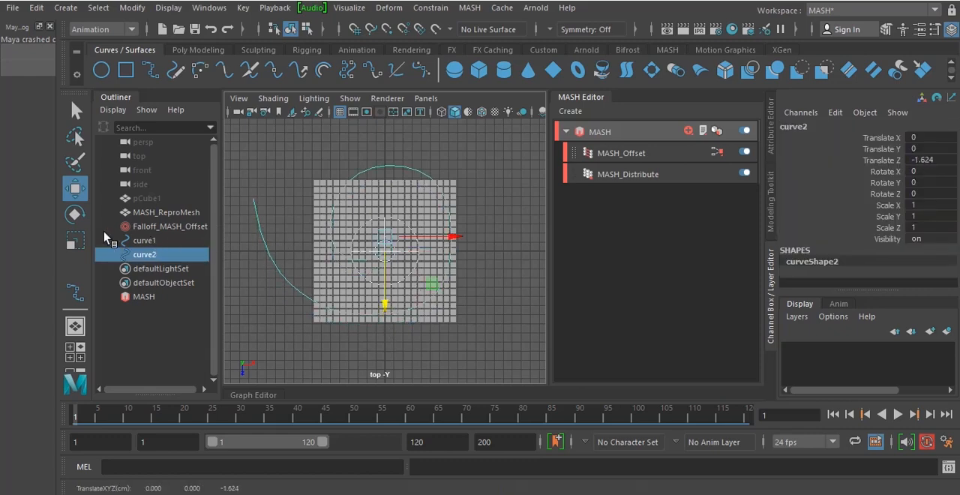
{"action": "left_click", "coordinate": [75, 240]}
{"action": "left_click_drag", "start_coordinate": [381, 237], "coordinate": [339, 257]}
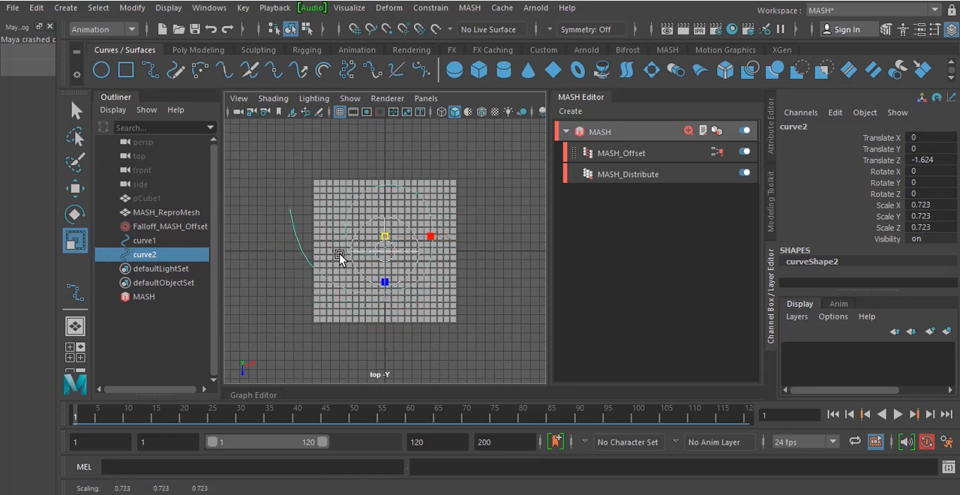
{"action": "left_click", "coordinate": [75, 187]}
{"action": "left_click_drag", "start_coordinate": [389, 308], "coordinate": [387, 310]}
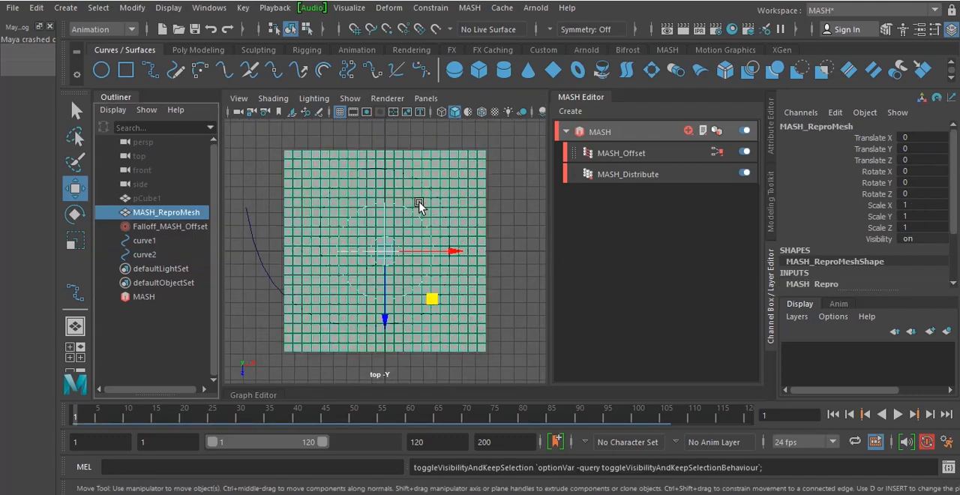
In the perspective view, attach the Falloff_MASH_Offset object to the spiral curve as a motion path
{"action": "key", "text": "space"}
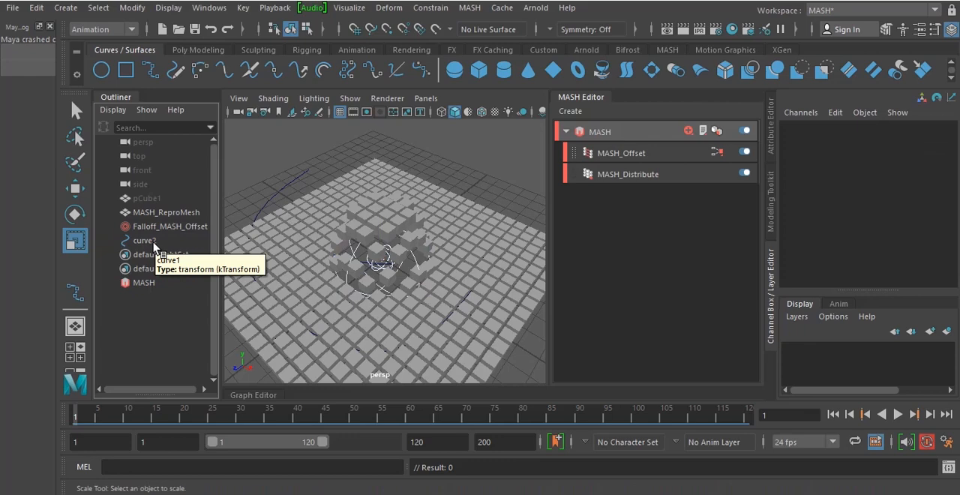
{"action": "left_click", "coordinate": [184, 229]}
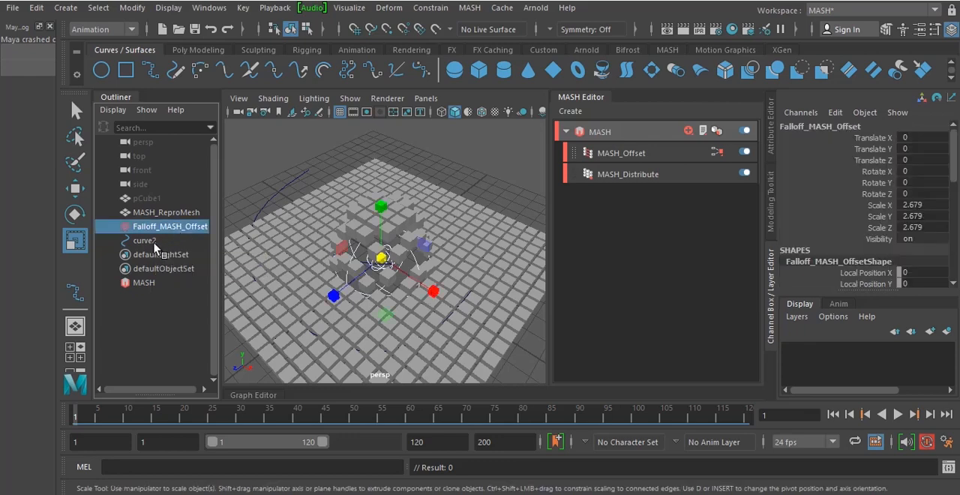
{"action": "left_click", "coordinate": [149, 241], "text": "ctrl"}
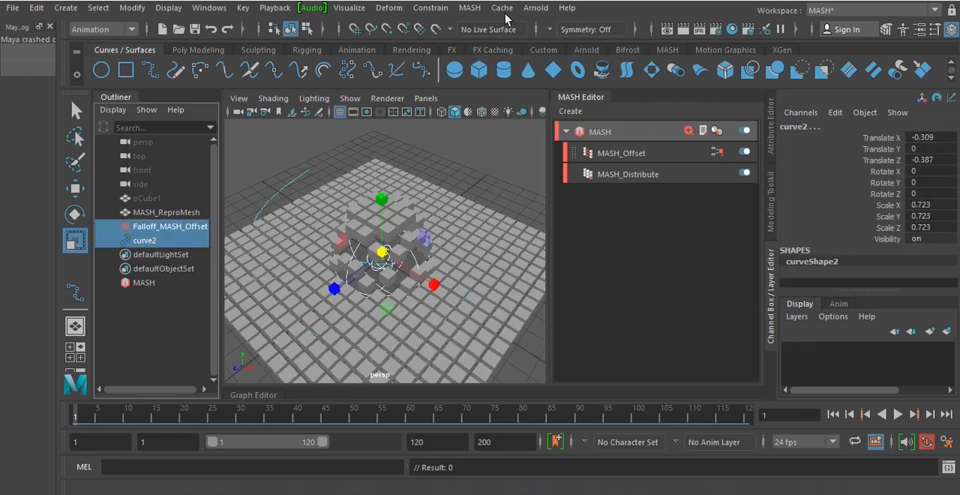
{"action": "left_click", "coordinate": [441, 8]}
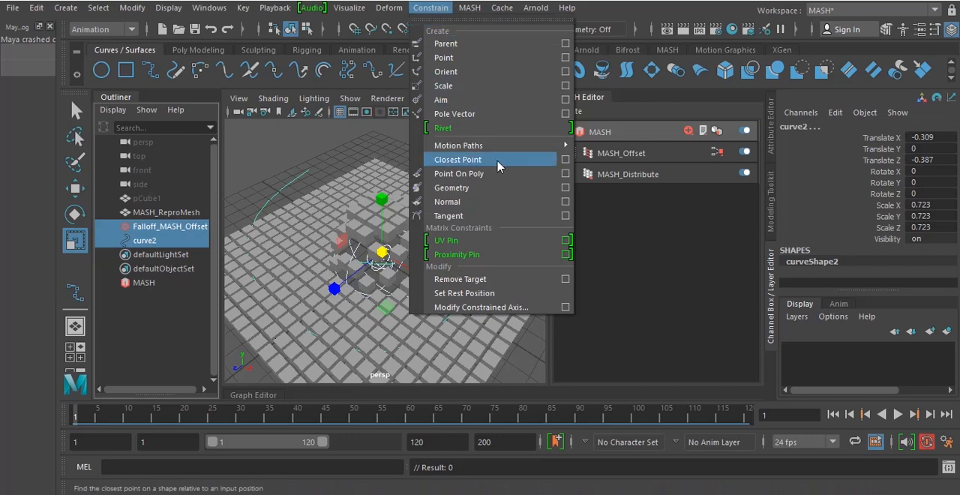
{"action": "mouse_move", "coordinate": [523, 151]}
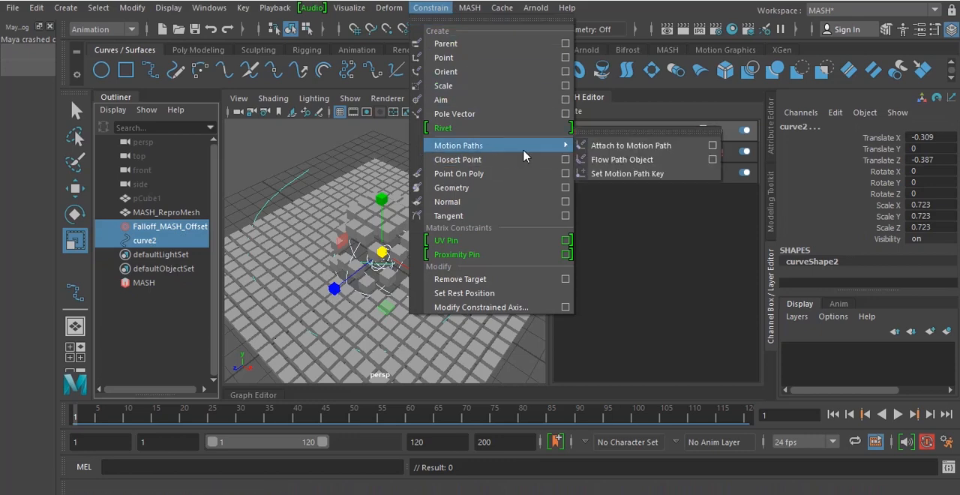
{"action": "left_click", "coordinate": [648, 148]}
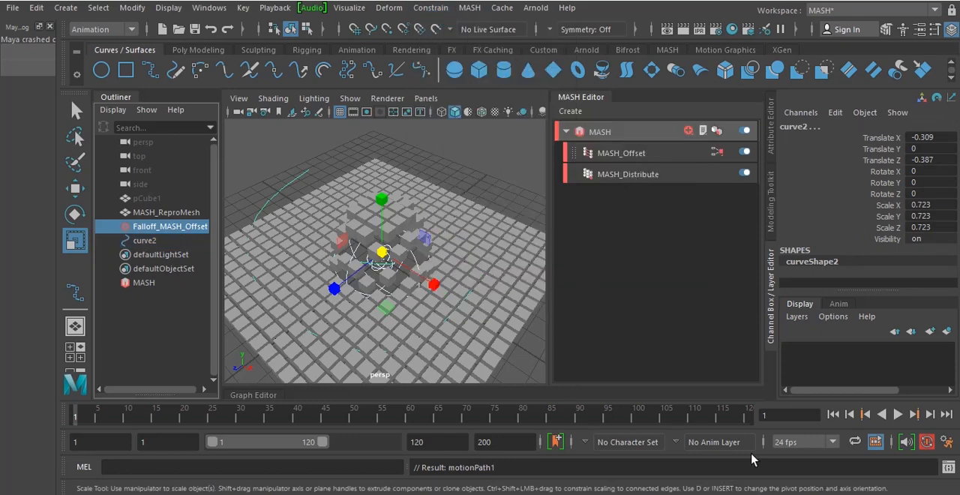
Play the animation to check the falloff travelling along the curve, then stop and scrub to frame 46
{"action": "left_click", "coordinate": [898, 414]}
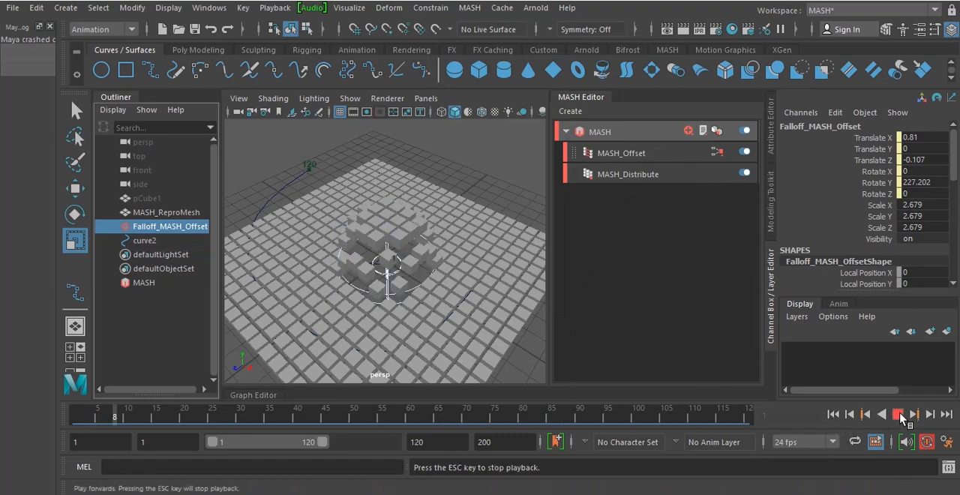
{"action": "scroll", "coordinate": [406, 289], "scroll_direction": "down", "scroll_amount": 2}
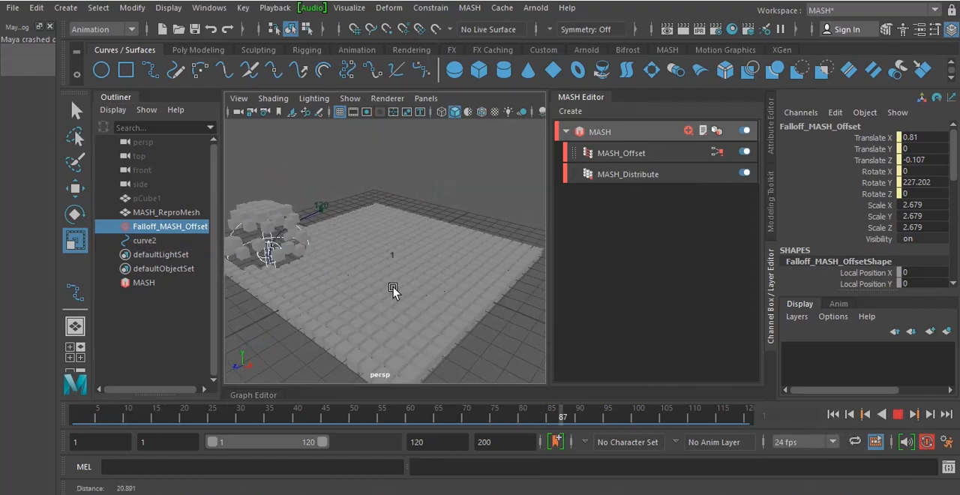
{"action": "scroll", "coordinate": [395, 289], "scroll_direction": "down", "scroll_amount": 1}
{"action": "left_click_drag", "start_coordinate": [408, 292], "coordinate": [410, 300], "text": "alt"}
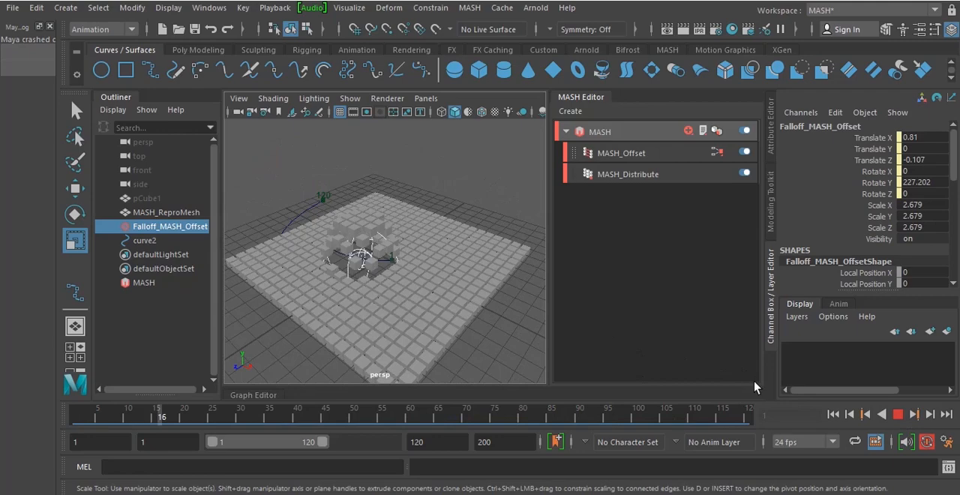
{"action": "left_click", "coordinate": [897, 414]}
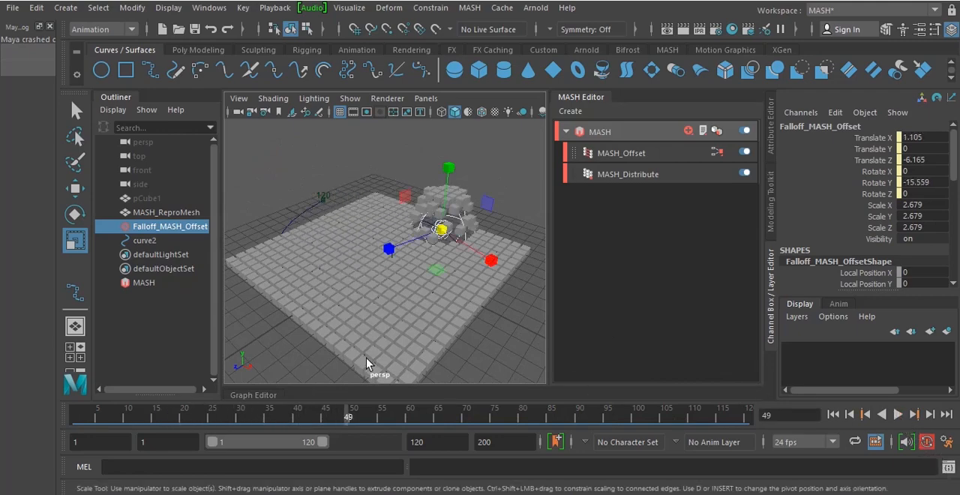
{"action": "mouse_move", "coordinate": [347, 413]}
{"action": "left_mouse_down"}
{"action": "mouse_move", "coordinate": [306, 413]}
{"action": "mouse_move", "coordinate": [330, 411]}
{"action": "left_mouse_up"}
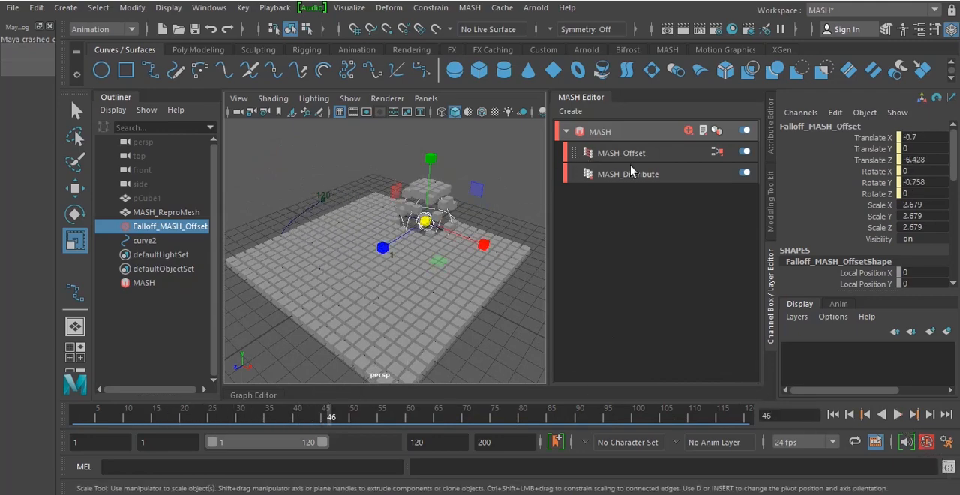
Add a Spring node to the MASH network and select it
{"action": "left_click", "coordinate": [653, 159]}
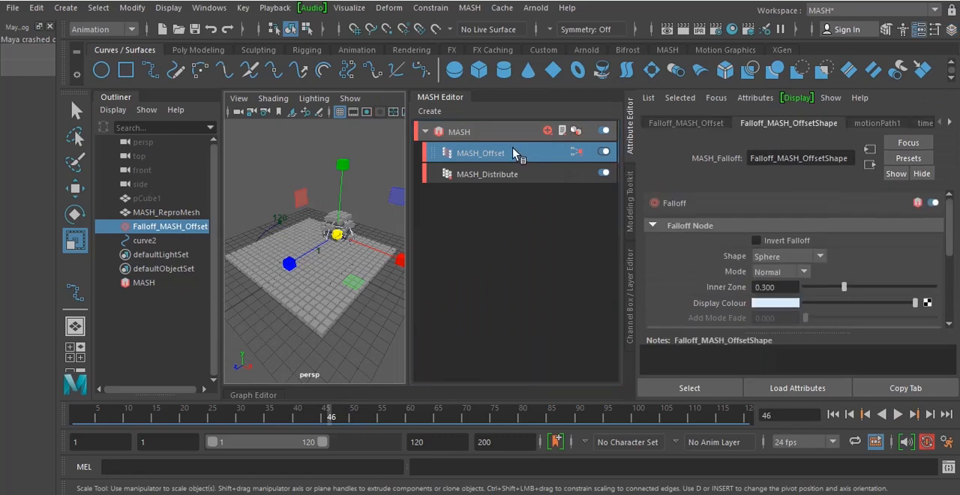
{"action": "left_click", "coordinate": [550, 132]}
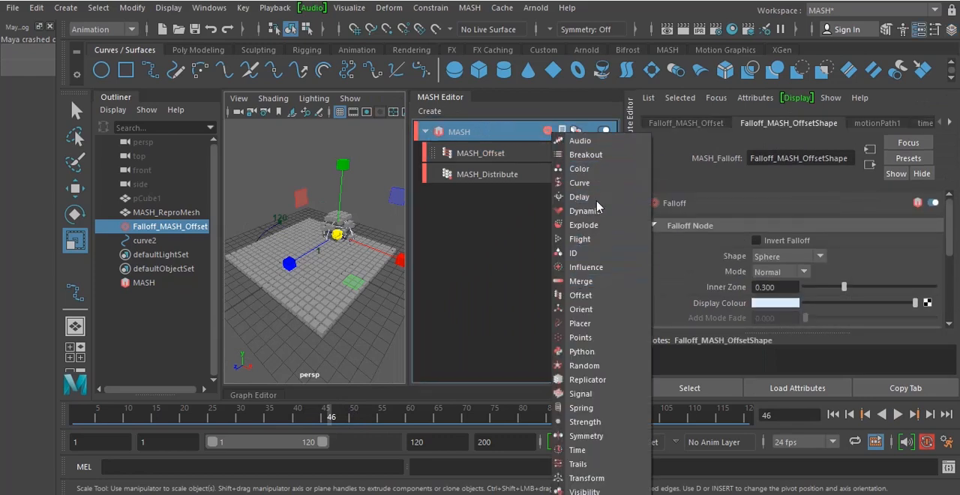
{"action": "left_click", "coordinate": [613, 409]}
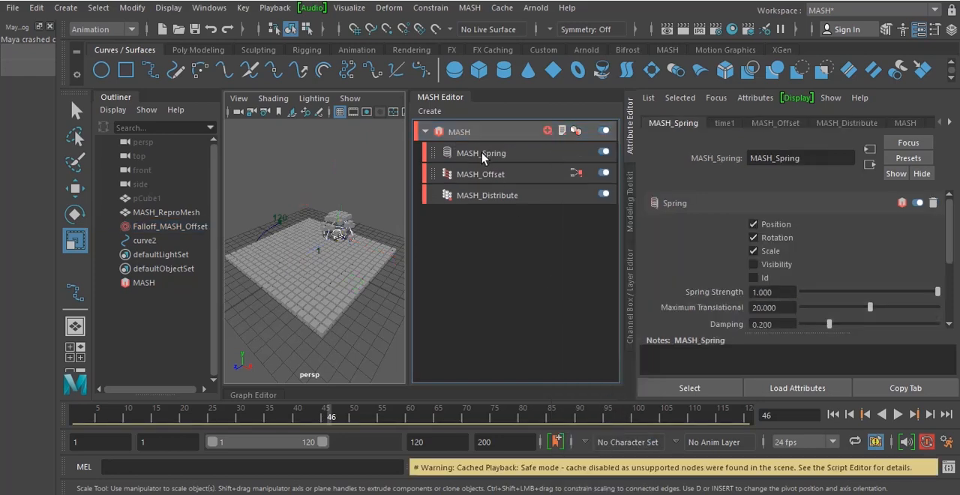
{"action": "left_click", "coordinate": [482, 152]}
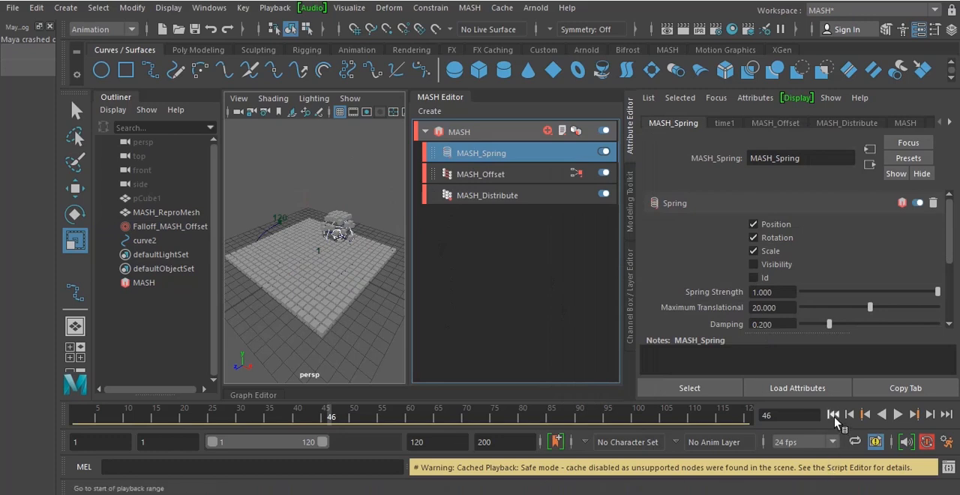
Play the animation from the first frame to preview the spring motion of the cubes
{"action": "left_click", "coordinate": [834, 416]}
{"action": "left_click", "coordinate": [899, 416]}
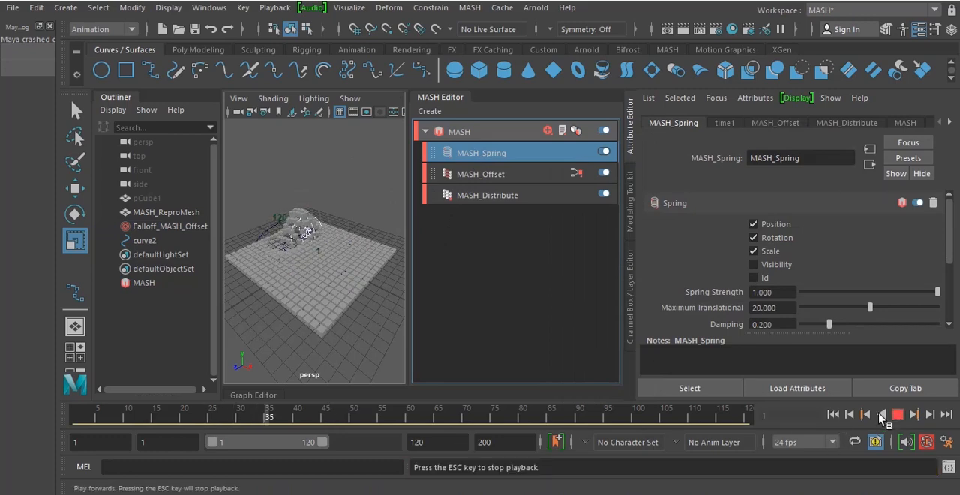
{"action": "left_click", "coordinate": [315, 306]}
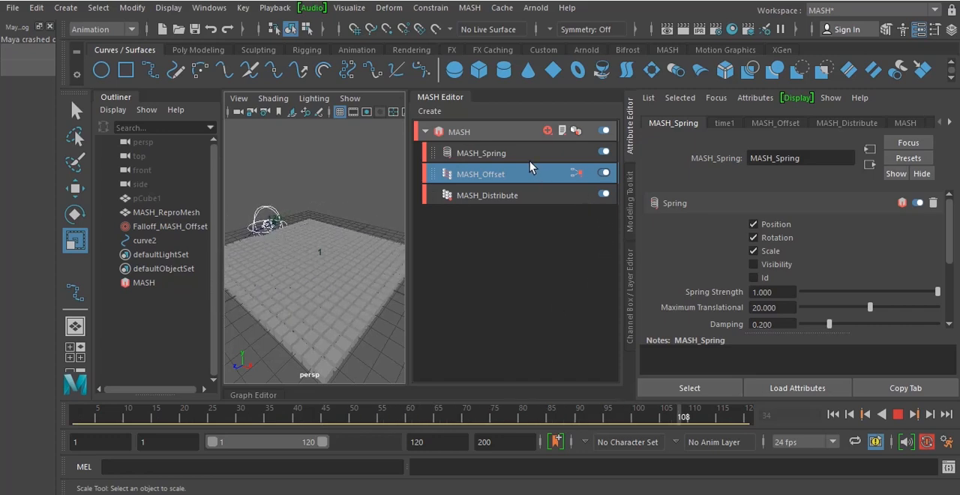
Set the MASH_Spring strength to about 0.847 and both its damping and stiffness to about 0.111
{"action": "scroll", "coordinate": [777, 288], "scroll_direction": "down", "scroll_amount": 2}
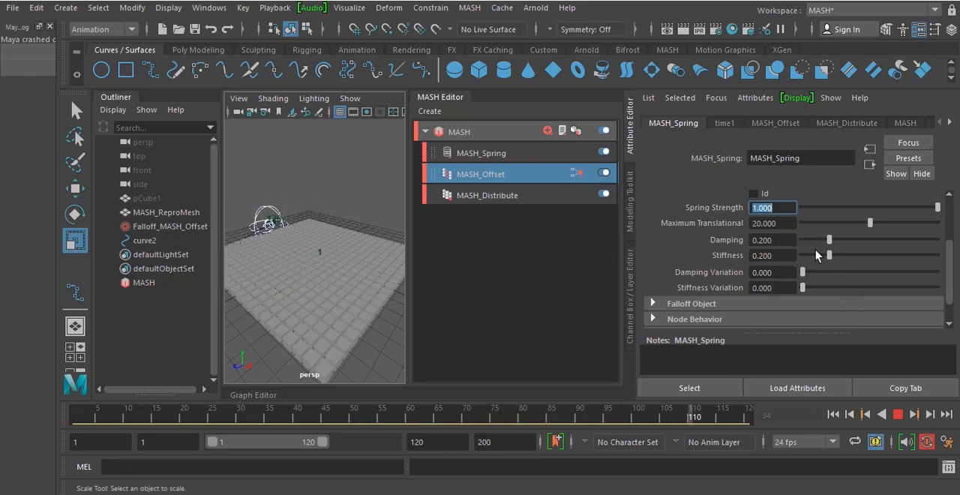
{"action": "left_click_drag", "start_coordinate": [822, 242], "coordinate": [809, 268]}
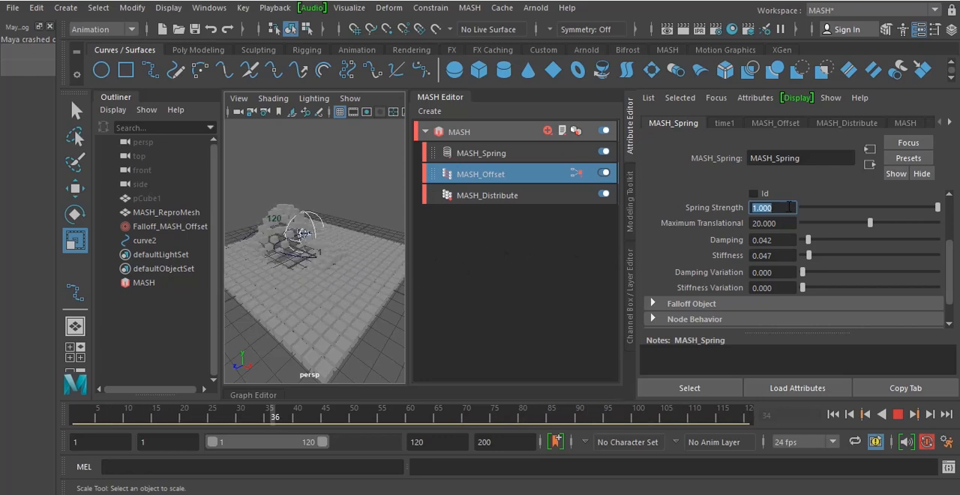
{"action": "left_click_drag", "start_coordinate": [937, 207], "coordinate": [914, 219]}
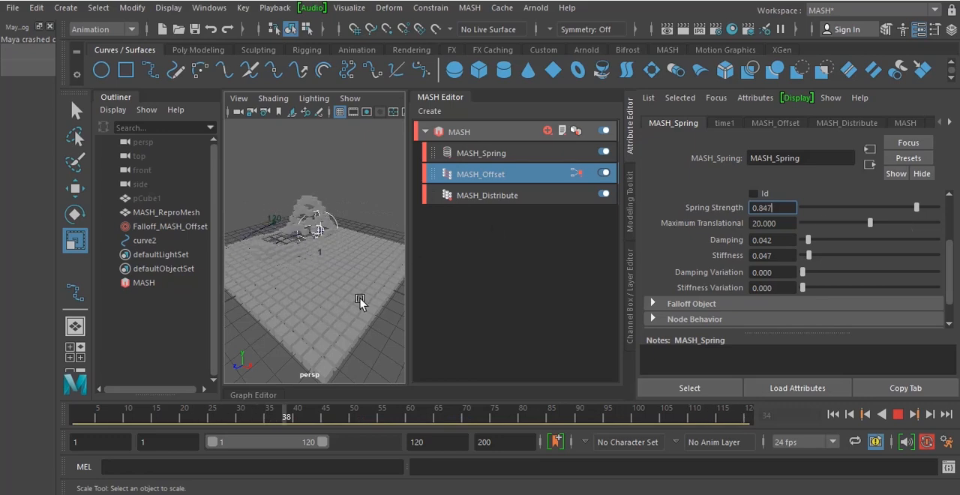
{"action": "left_click_drag", "start_coordinate": [306, 304], "coordinate": [317, 301], "text": "alt"}
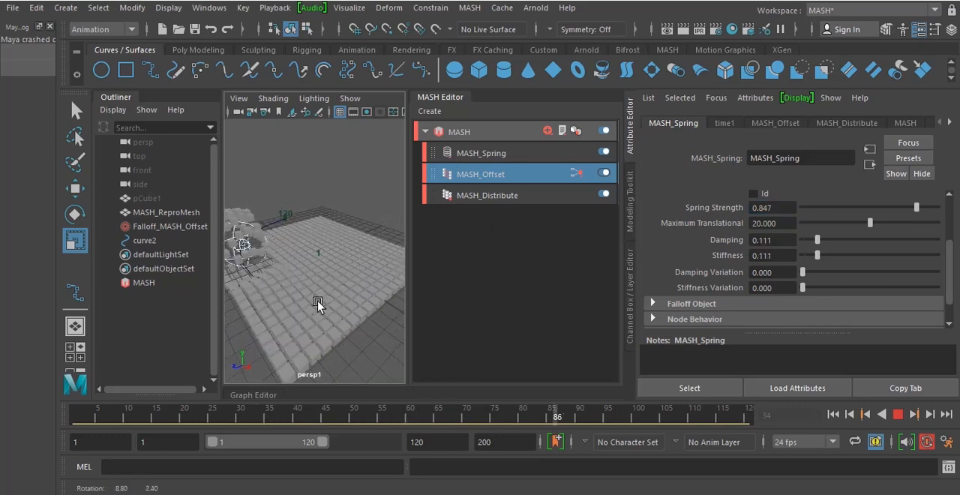
Stop playback and add a Color node to the MASH network, keeping its attributes open
{"action": "left_click", "coordinate": [530, 151]}
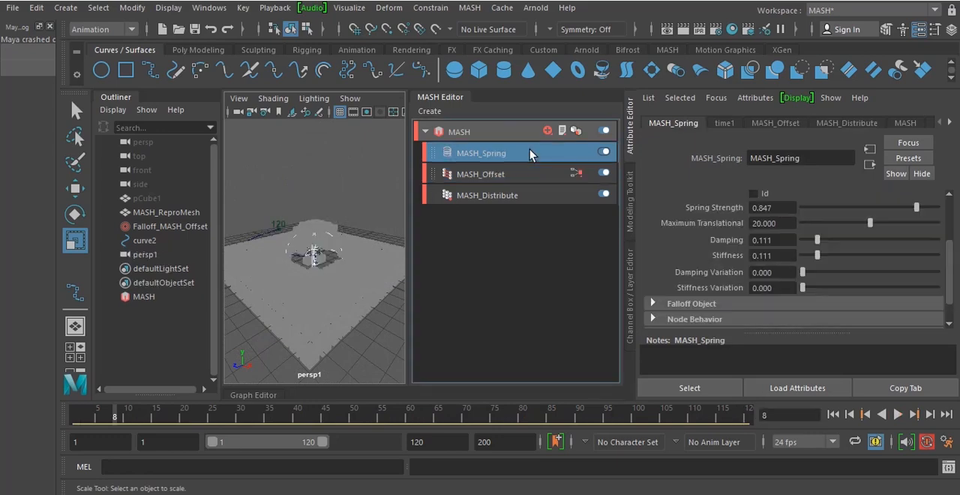
{"action": "left_click", "coordinate": [547, 131]}
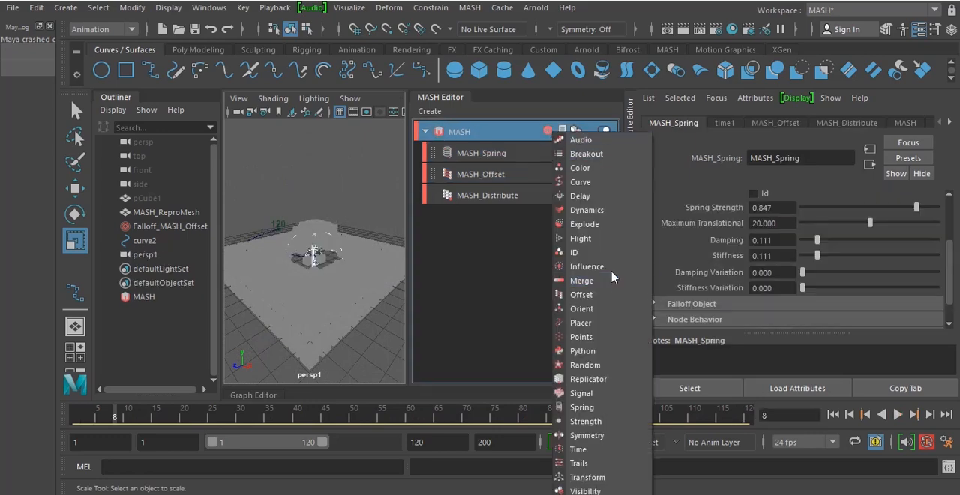
{"action": "left_click", "coordinate": [581, 168]}
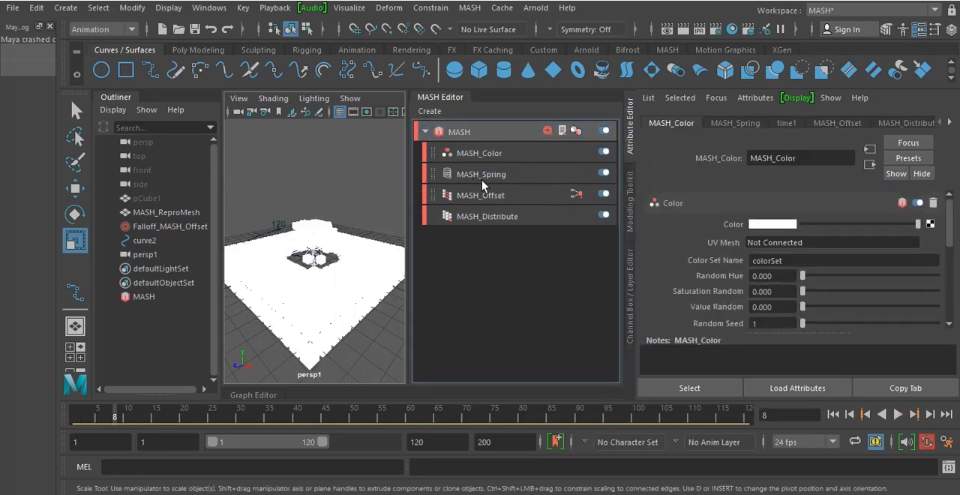
{"action": "left_click", "coordinate": [484, 156]}
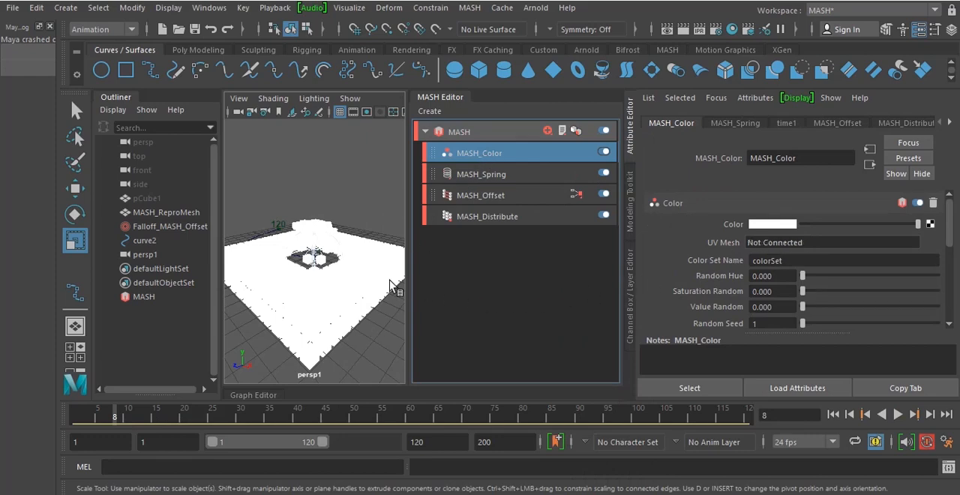
Map a Ramp texture to the MASH_Color node's colour and bring its gradient into view
{"action": "left_click", "coordinate": [930, 225]}
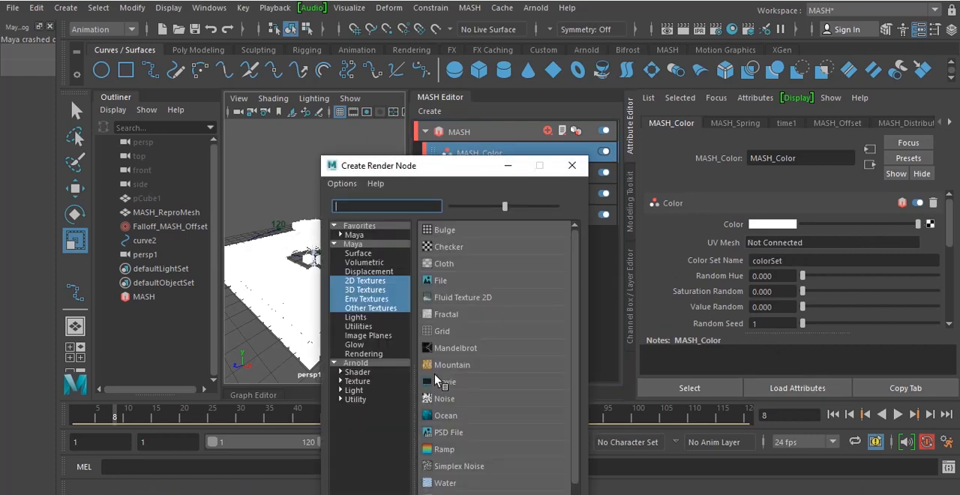
{"action": "left_click", "coordinate": [446, 451]}
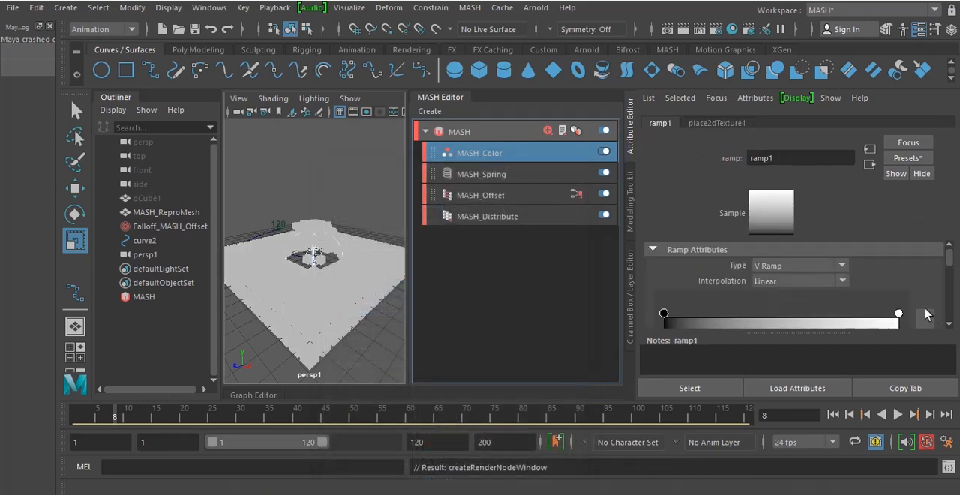
{"action": "scroll", "coordinate": [925, 308], "scroll_direction": "down", "scroll_amount": 2}
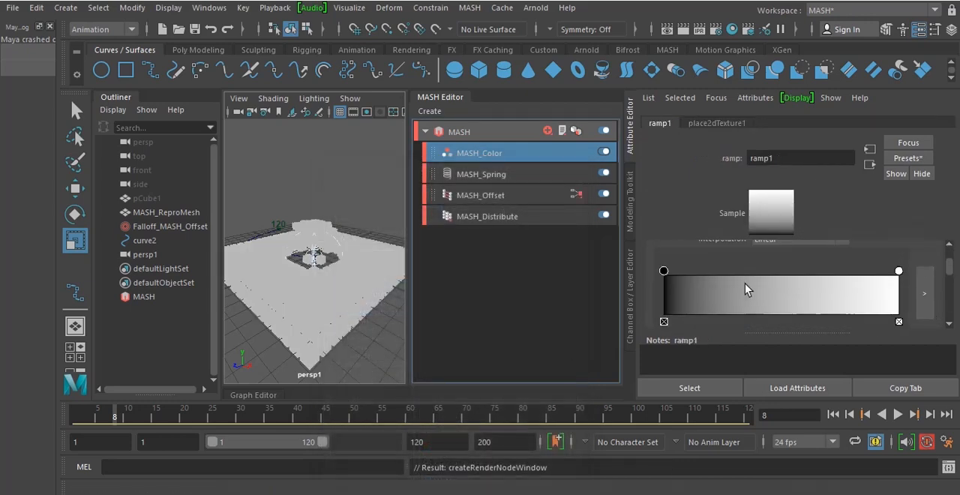
Add a colour marker about midway along the ramp at position 0.497 and set the start marker's colour to cyan
{"action": "left_click", "coordinate": [780, 275]}
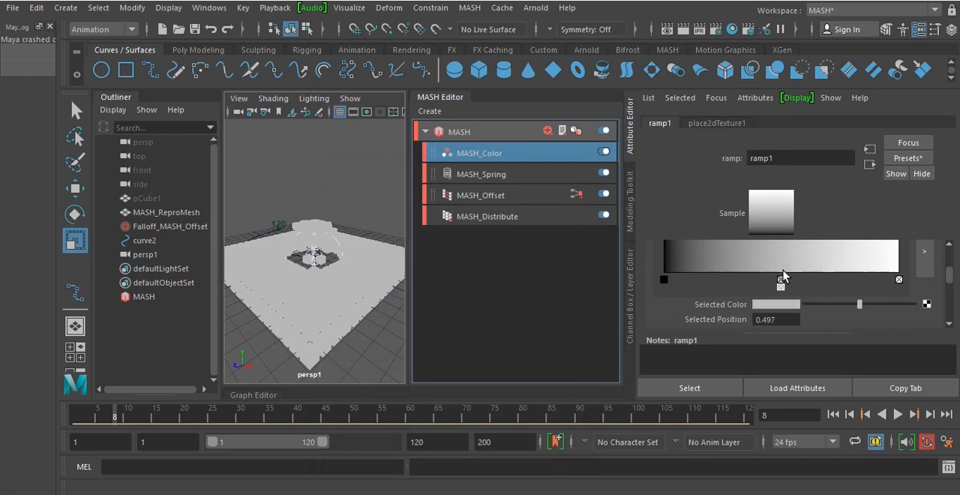
{"action": "scroll", "coordinate": [796, 300], "scroll_direction": "up", "scroll_amount": 2}
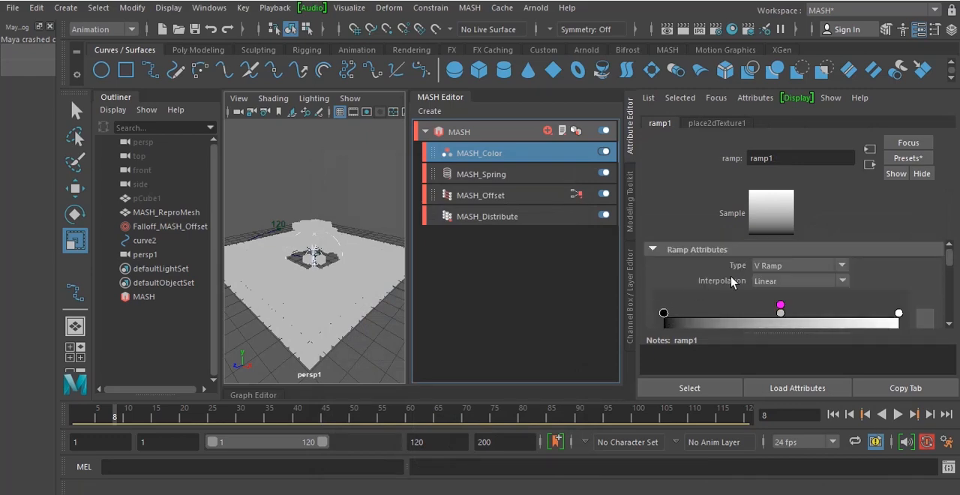
{"action": "scroll", "coordinate": [730, 278], "scroll_direction": "down", "scroll_amount": 2}
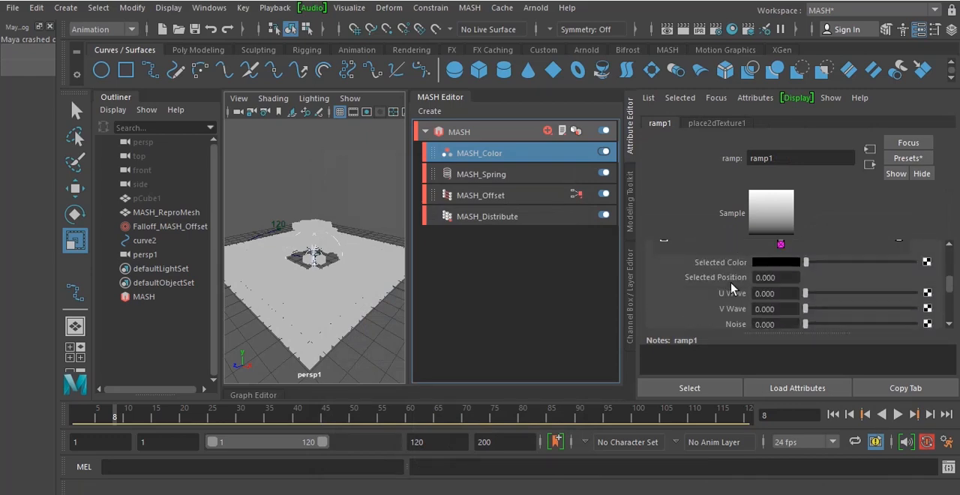
{"action": "left_click", "coordinate": [790, 261]}
{"action": "left_click", "coordinate": [754, 225]}
{"action": "left_click", "coordinate": [731, 227]}
{"action": "left_click", "coordinate": [787, 225]}
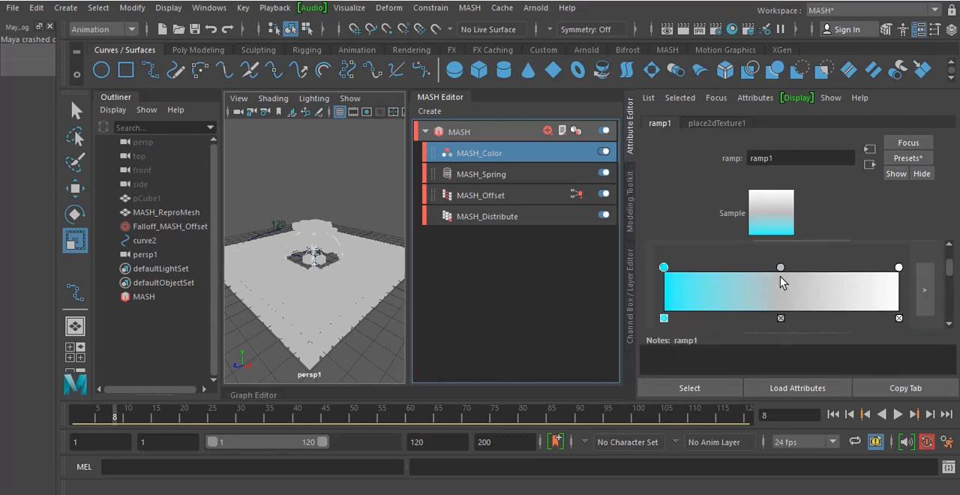
Set the ramp's middle marker to yellow and its end marker to magenta
{"action": "left_click", "coordinate": [781, 267]}
{"action": "scroll", "coordinate": [850, 312], "scroll_direction": "down", "scroll_amount": 4}
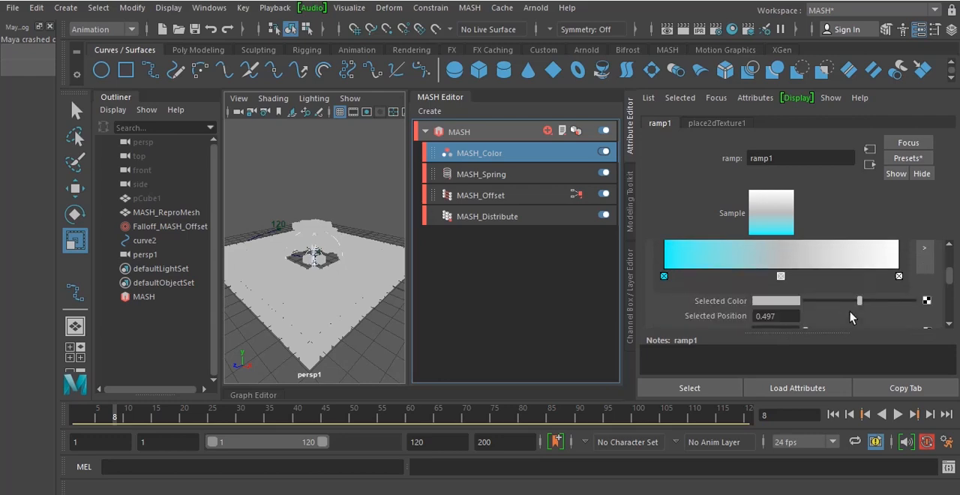
{"action": "left_click", "coordinate": [785, 261]}
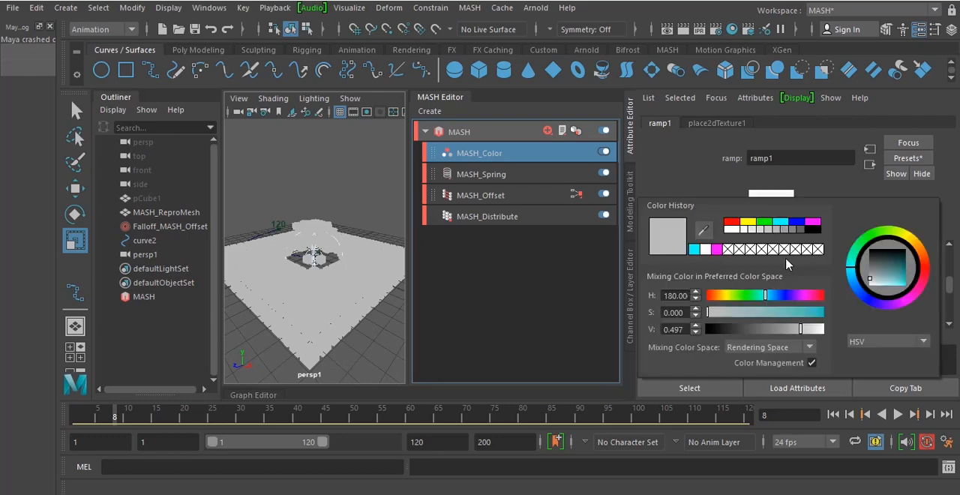
{"action": "left_click", "coordinate": [748, 223]}
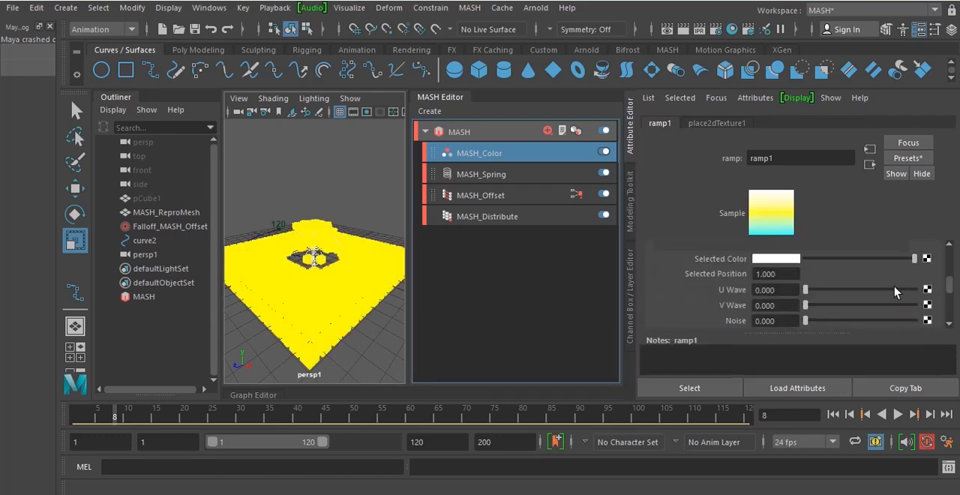
{"action": "left_click", "coordinate": [795, 260]}
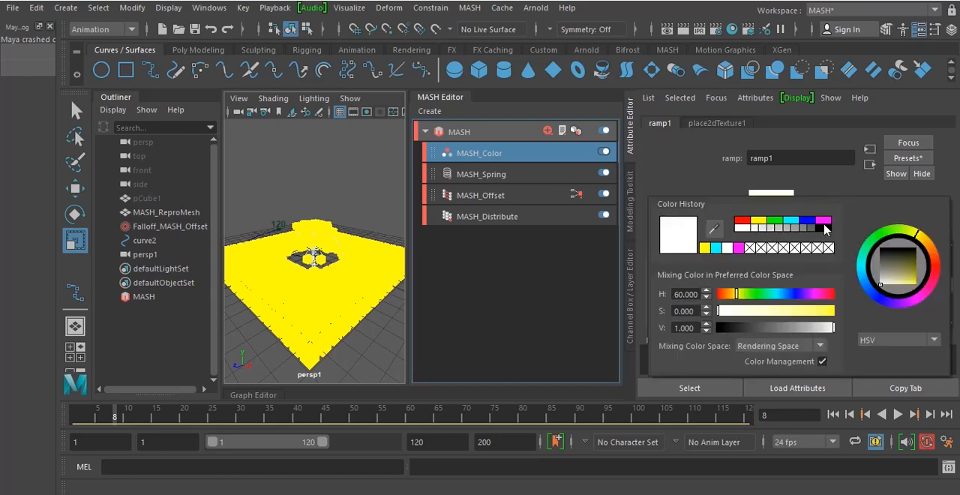
{"action": "left_click", "coordinate": [824, 227]}
{"action": "left_click", "coordinate": [824, 221]}
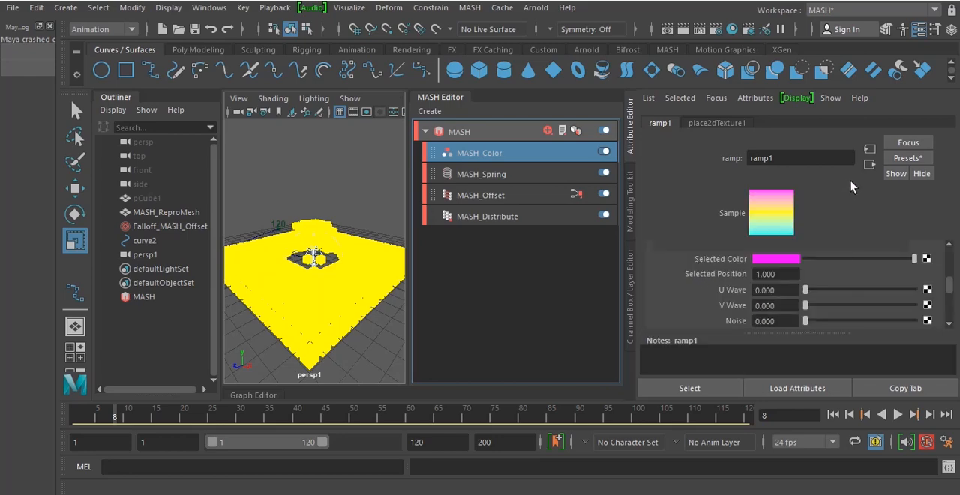
Try the Circular Ramp type on the ramp and return it to V Ramp
{"action": "scroll", "coordinate": [858, 245], "scroll_direction": "up", "scroll_amount": 5}
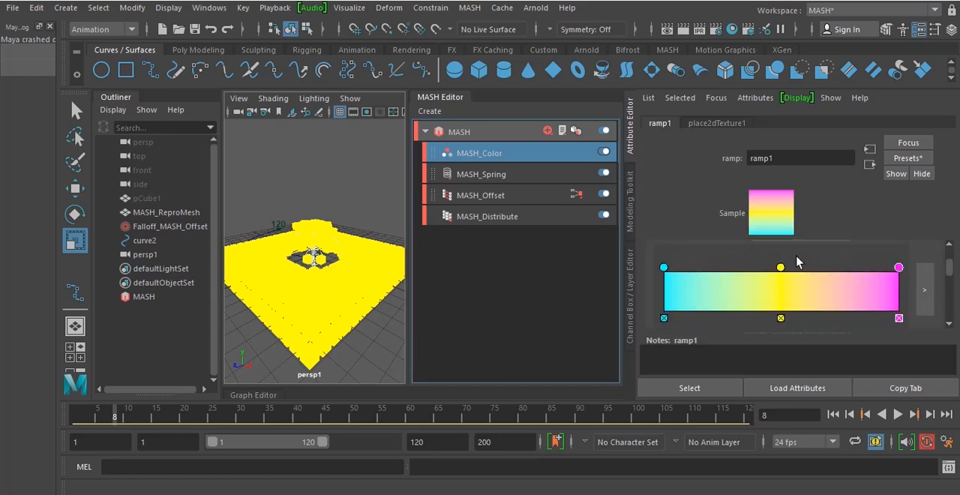
{"action": "scroll", "coordinate": [802, 268], "scroll_direction": "up", "scroll_amount": 2}
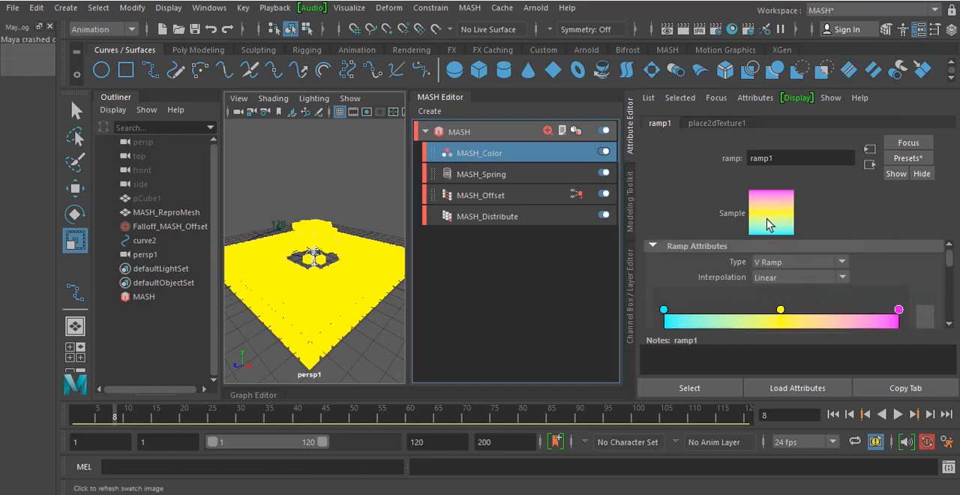
{"action": "scroll", "coordinate": [787, 246], "scroll_direction": "up", "scroll_amount": 1}
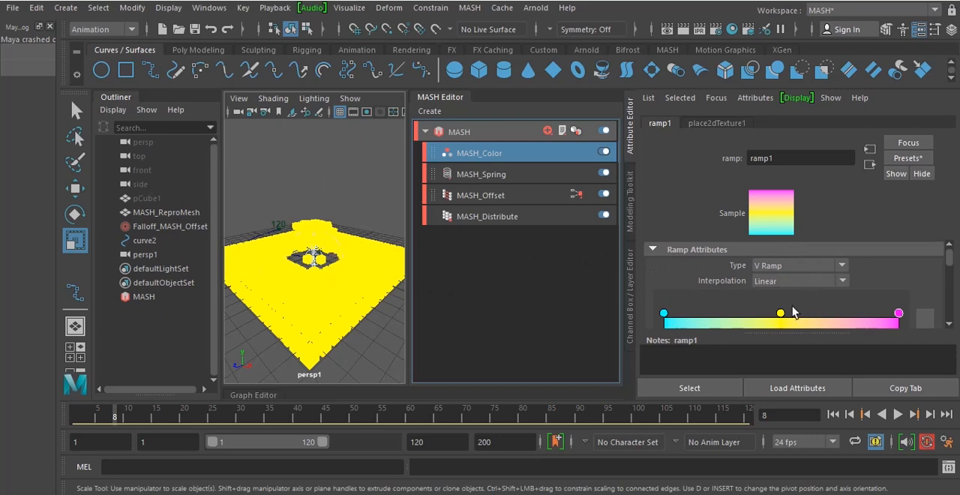
{"action": "left_click", "coordinate": [842, 267]}
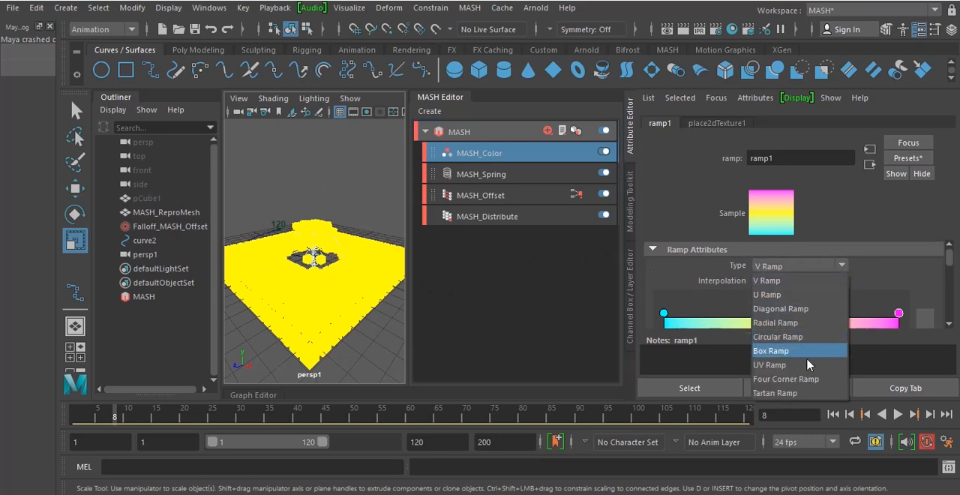
{"action": "left_click", "coordinate": [801, 338]}
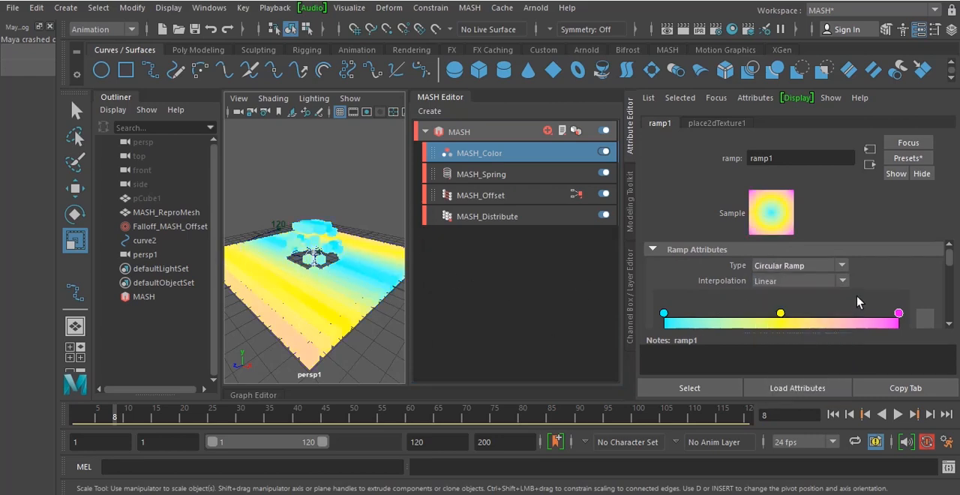
{"action": "left_click", "coordinate": [824, 265]}
{"action": "left_click", "coordinate": [763, 277]}
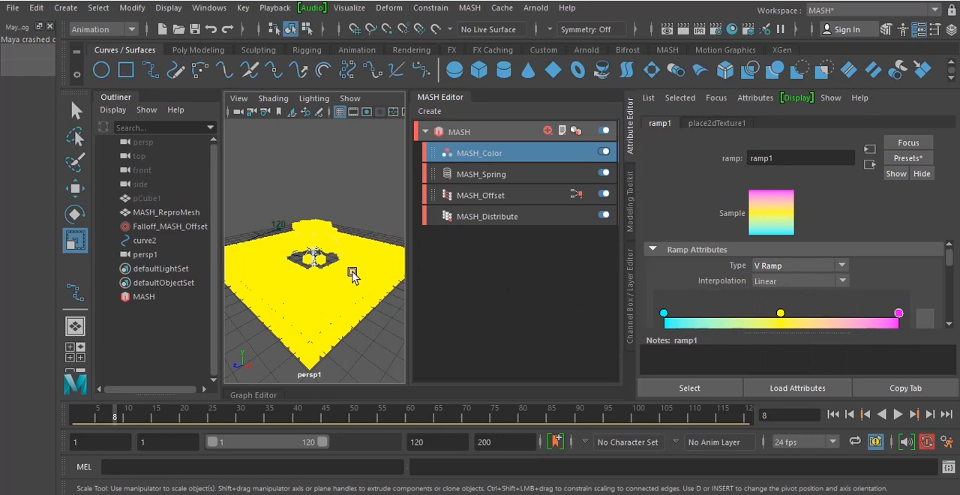
Examine the cube grid's colouring from several angles and review the MASH_Color node's attributes
{"action": "left_click_drag", "start_coordinate": [336, 289], "coordinate": [354, 193]}
{"action": "left_click", "coordinate": [357, 192]}
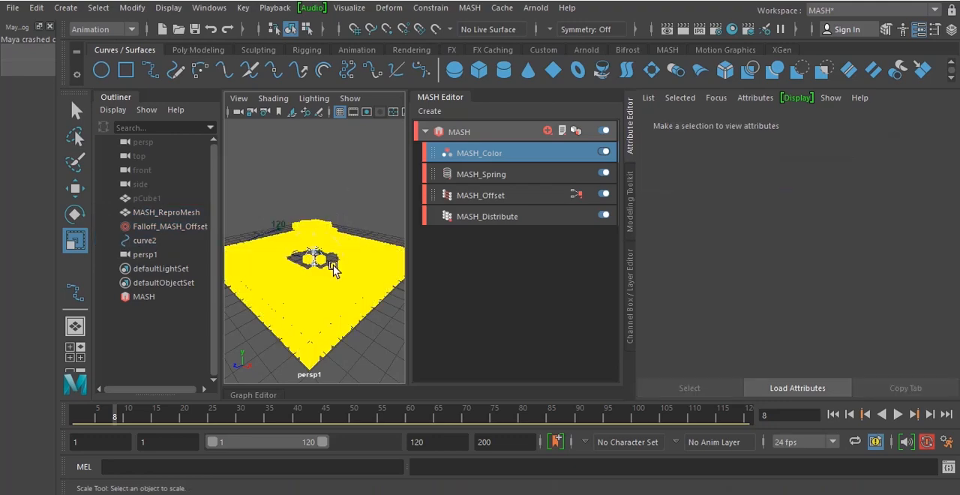
{"action": "left_click_drag", "start_coordinate": [322, 289], "coordinate": [324, 298], "text": "alt"}
{"action": "left_click_drag", "start_coordinate": [324, 264], "coordinate": [324, 251], "text": "alt"}
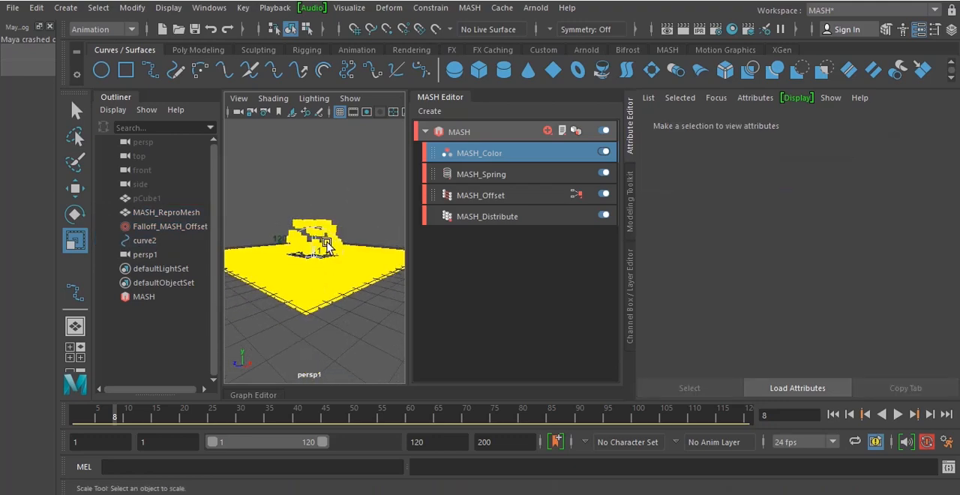
{"action": "left_click_drag", "start_coordinate": [311, 263], "coordinate": [336, 276], "text": "alt"}
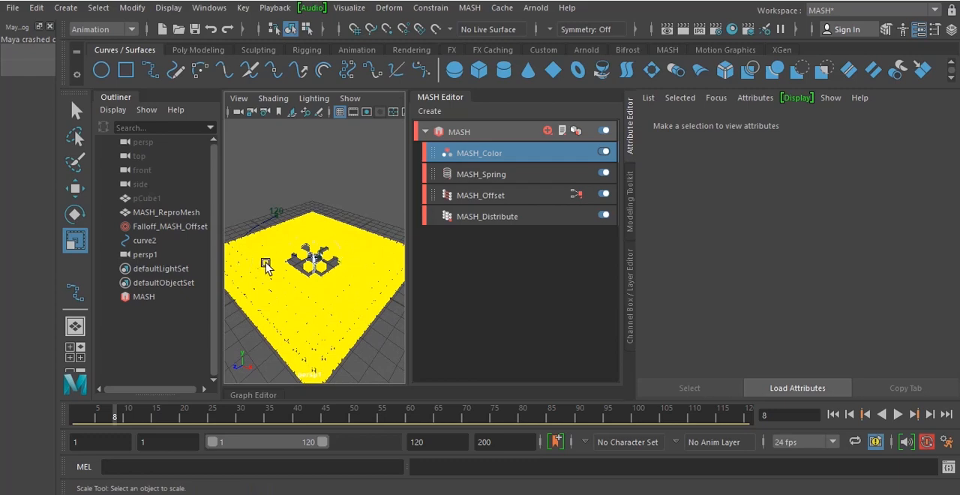
{"action": "mouse_move", "coordinate": [331, 264]}
{"action": "left_mouse_down", "text": "alt"}
{"action": "mouse_move", "coordinate": [333, 280]}
{"action": "mouse_move", "coordinate": [337, 262]}
{"action": "mouse_move", "coordinate": [315, 270]}
{"action": "mouse_move", "coordinate": [320, 285]}
{"action": "mouse_move", "coordinate": [335, 274]}
{"action": "left_mouse_up", "text": "alt"}
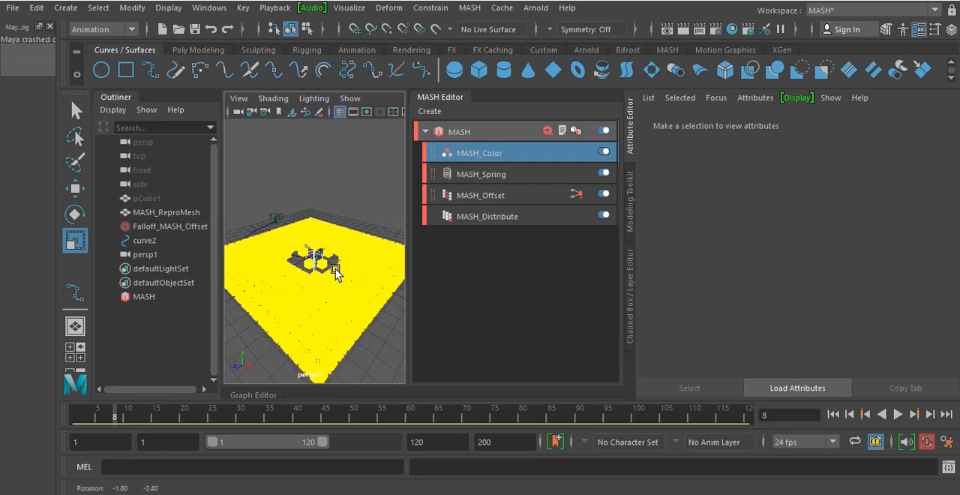
{"action": "left_click", "coordinate": [501, 156]}
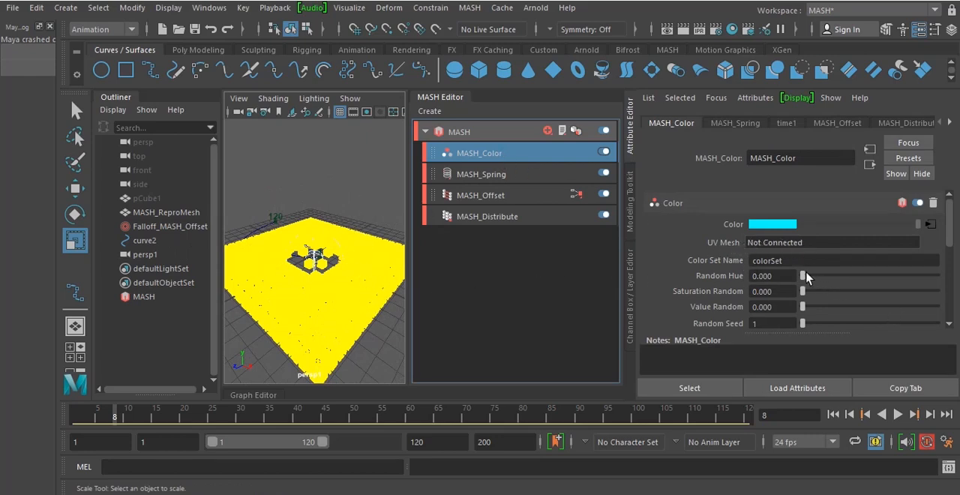
{"action": "left_click_drag", "start_coordinate": [803, 278], "coordinate": [757, 293]}
Create a polygon sphere at the grid's centre and scale it uniformly to about 3.06
{"action": "left_click", "coordinate": [189, 51]}
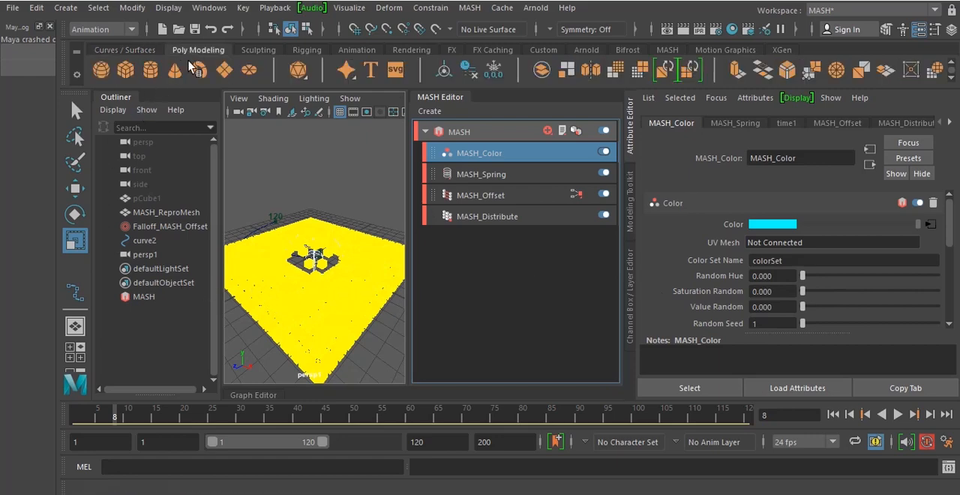
{"action": "left_click", "coordinate": [102, 72]}
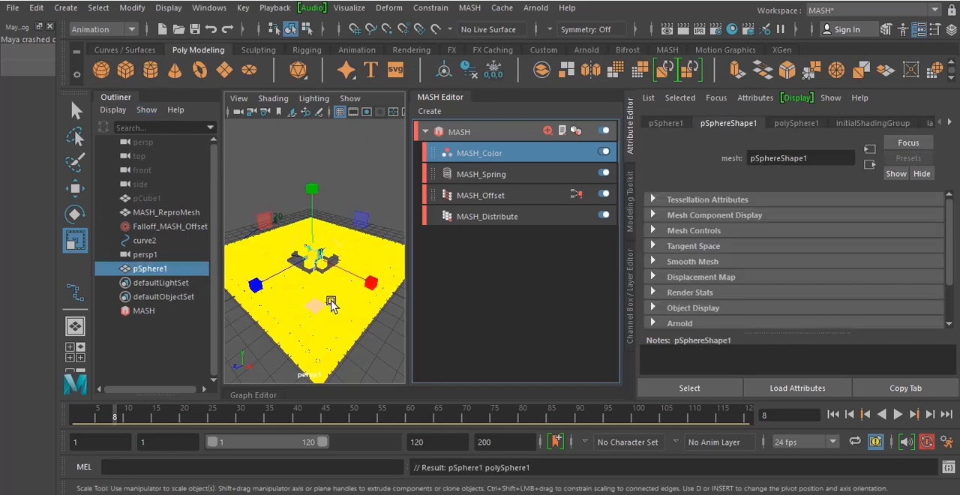
{"action": "left_click_drag", "start_coordinate": [317, 257], "coordinate": [353, 253]}
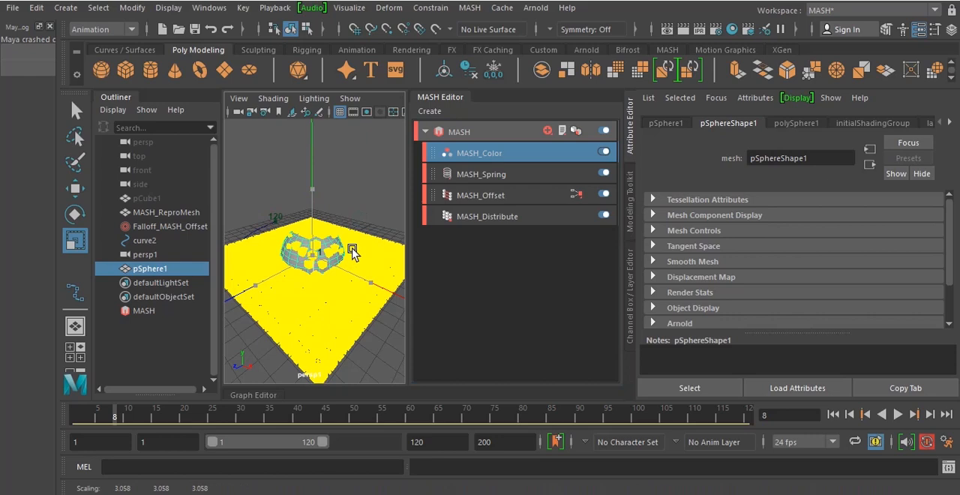
{"action": "left_click_drag", "start_coordinate": [353, 253], "coordinate": [353, 253]}
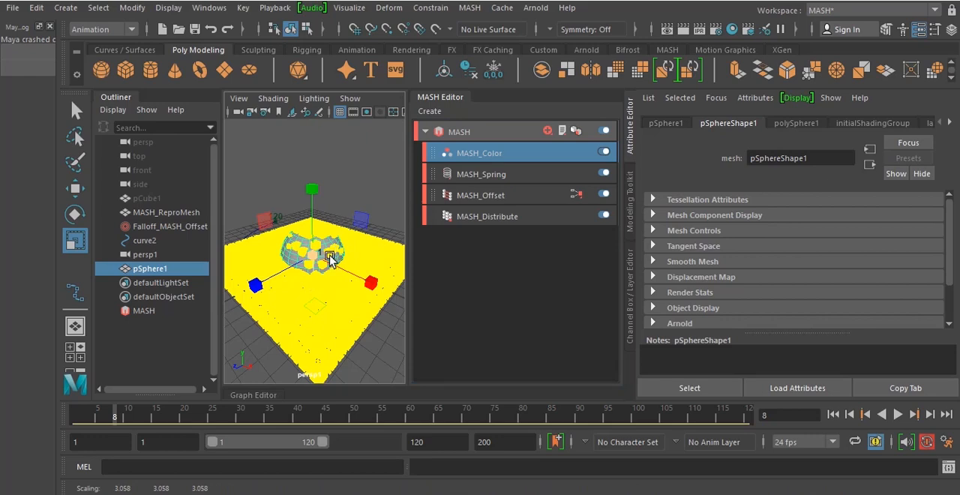
Connect the polygon sphere to the MASH_Color node as its UV Mesh
{"action": "left_click", "coordinate": [170, 319]}
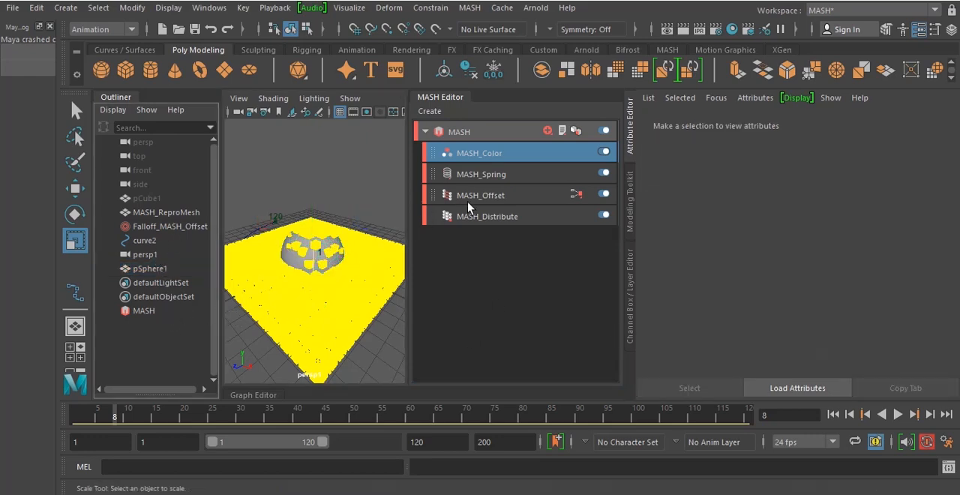
{"action": "left_click", "coordinate": [491, 159]}
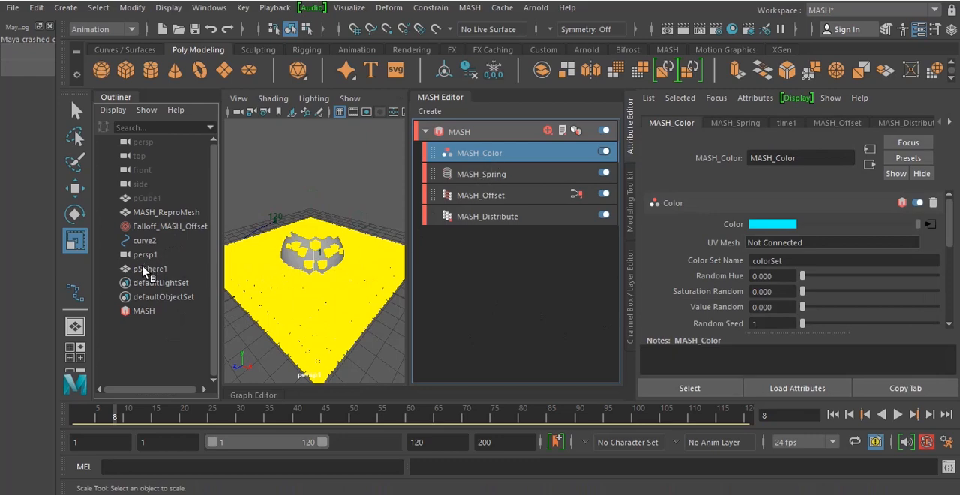
{"action": "middle_click_drag", "start_coordinate": [808, 244], "coordinate": [808, 245]}
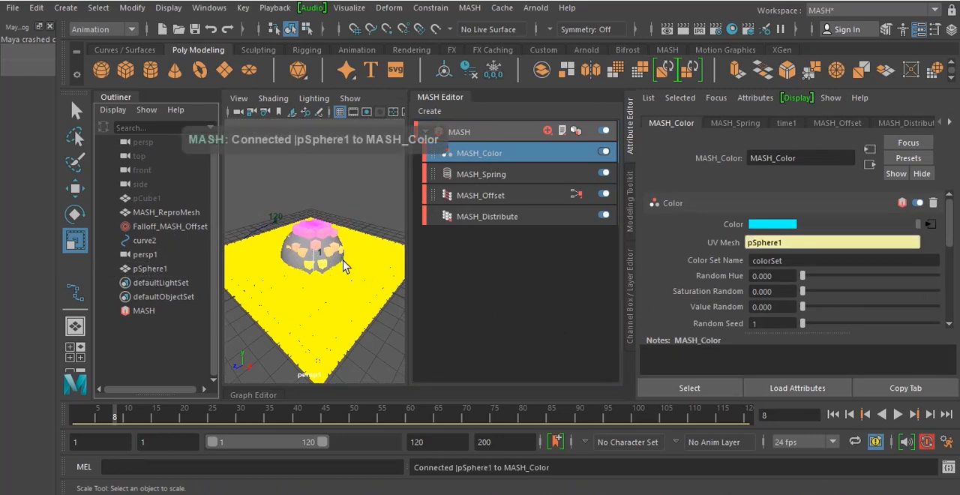
Place the ramp's cyan marker near the middle, yellow about three-quarters along and magenta nearer the end, and set interpolation to Exponential Up
{"action": "left_click", "coordinate": [930, 225]}
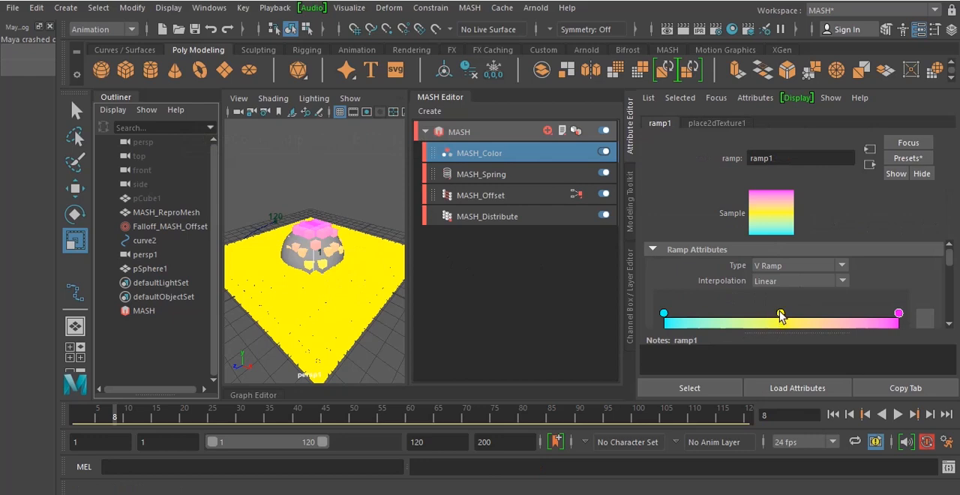
{"action": "left_click_drag", "start_coordinate": [777, 318], "coordinate": [754, 327]}
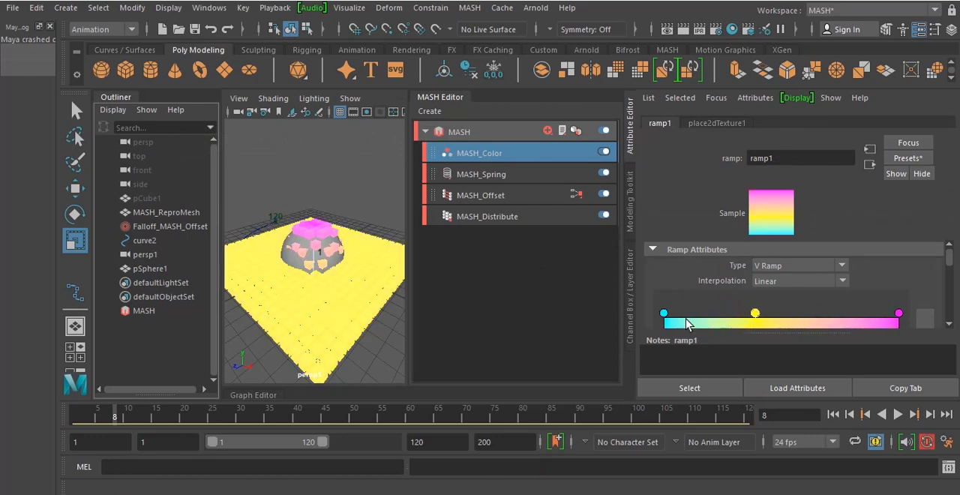
{"action": "left_click_drag", "start_coordinate": [663, 317], "coordinate": [701, 312]}
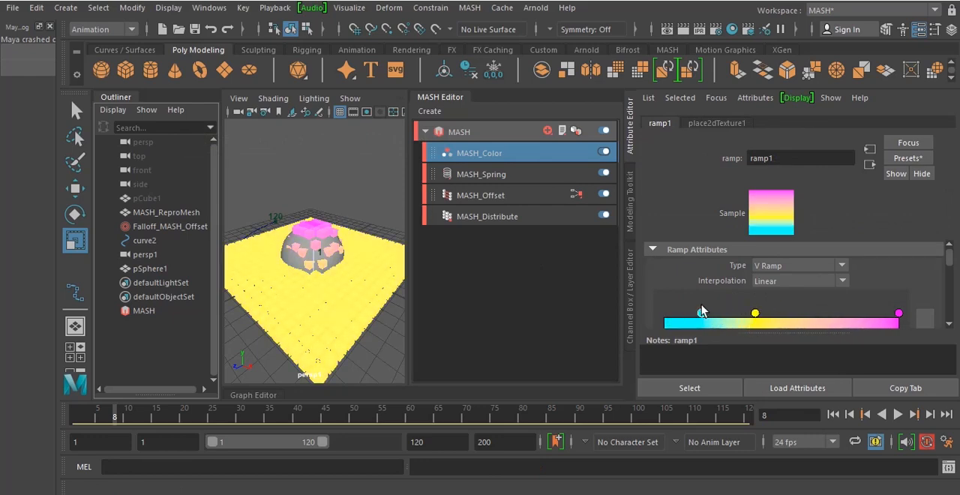
{"action": "left_click_drag", "start_coordinate": [900, 318], "coordinate": [823, 316]}
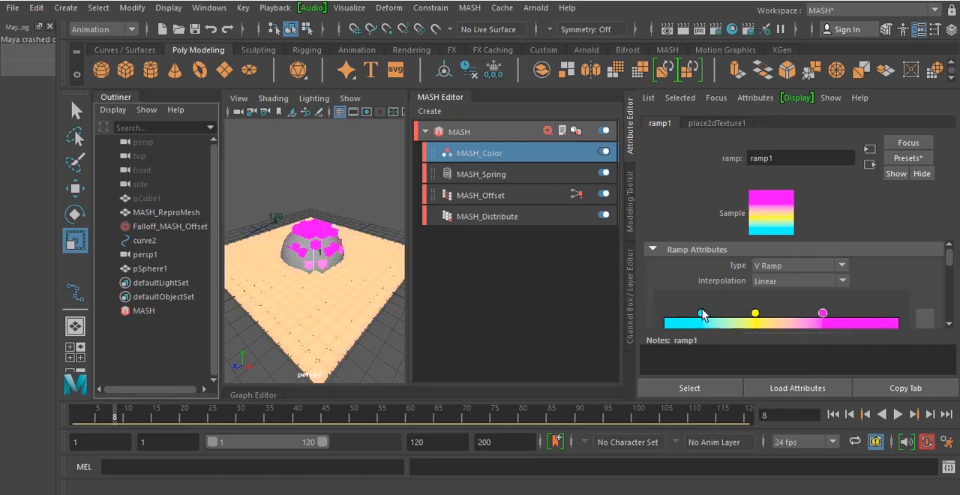
{"action": "left_click_drag", "start_coordinate": [702, 314], "coordinate": [869, 321]}
{"action": "left_click_drag", "start_coordinate": [809, 319], "coordinate": [832, 319]}
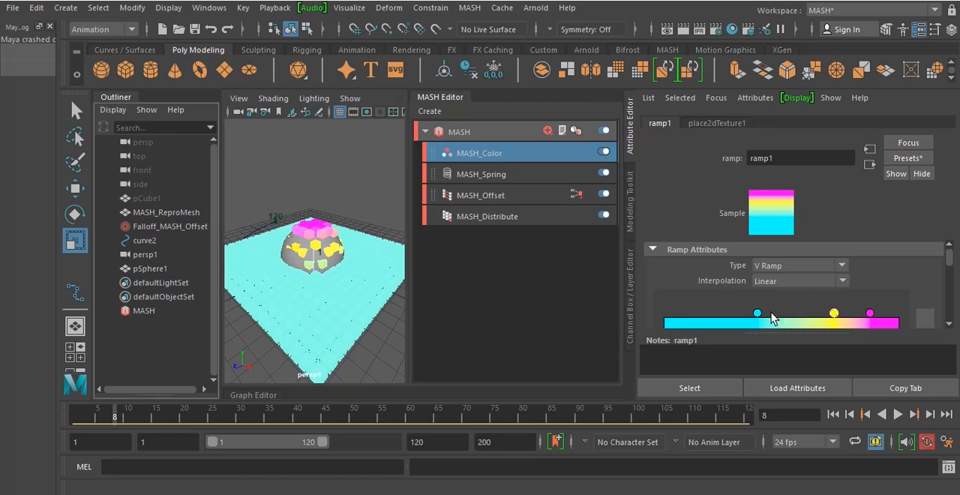
{"action": "left_click_drag", "start_coordinate": [756, 317], "coordinate": [779, 318]}
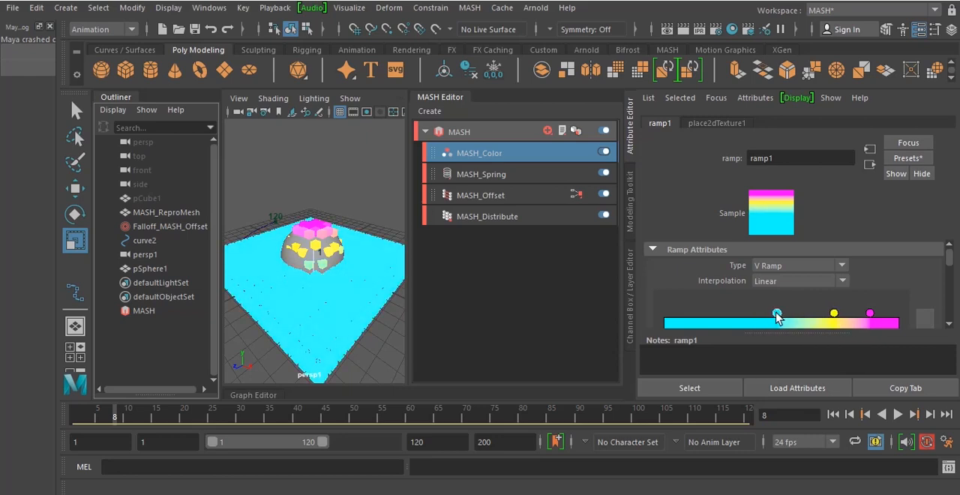
{"action": "left_click", "coordinate": [840, 282]}
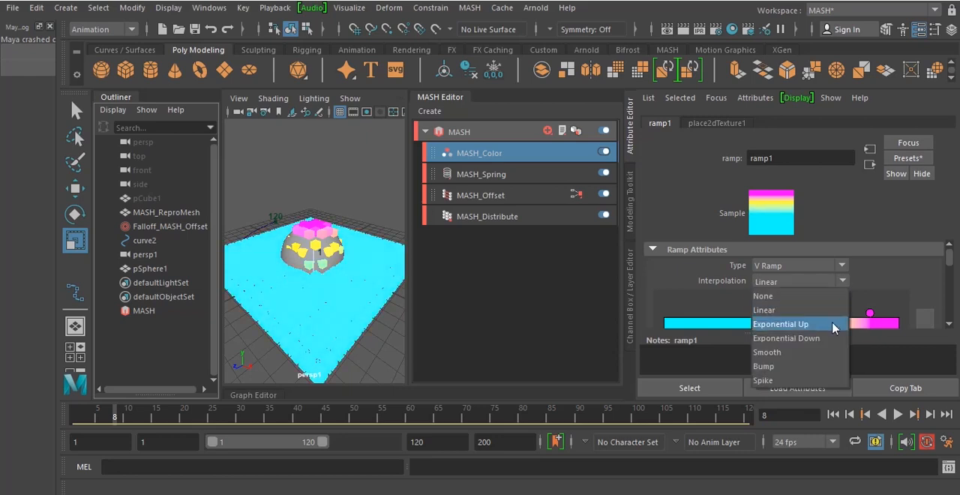
{"action": "left_click", "coordinate": [834, 323]}
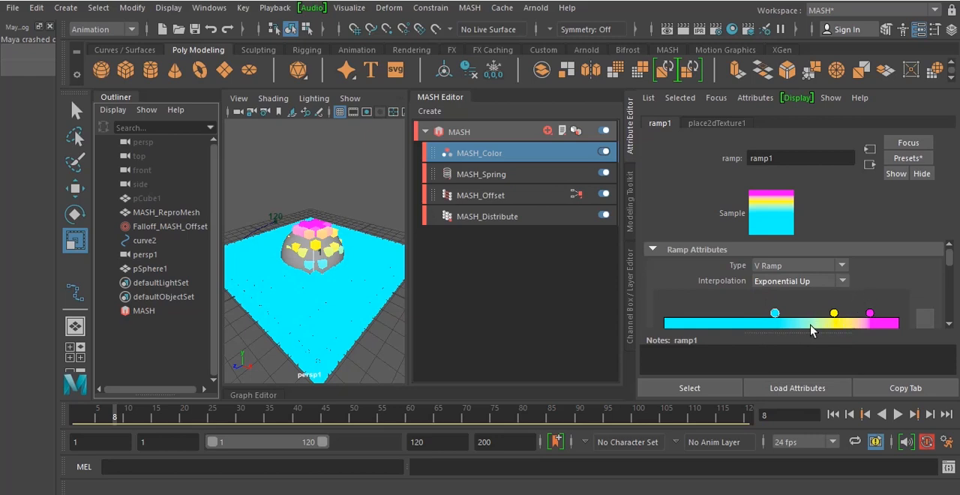
Set the ramp's interpolation to Smooth and shift its cyan marker slightly back to position 0.458
{"action": "left_click", "coordinate": [841, 281]}
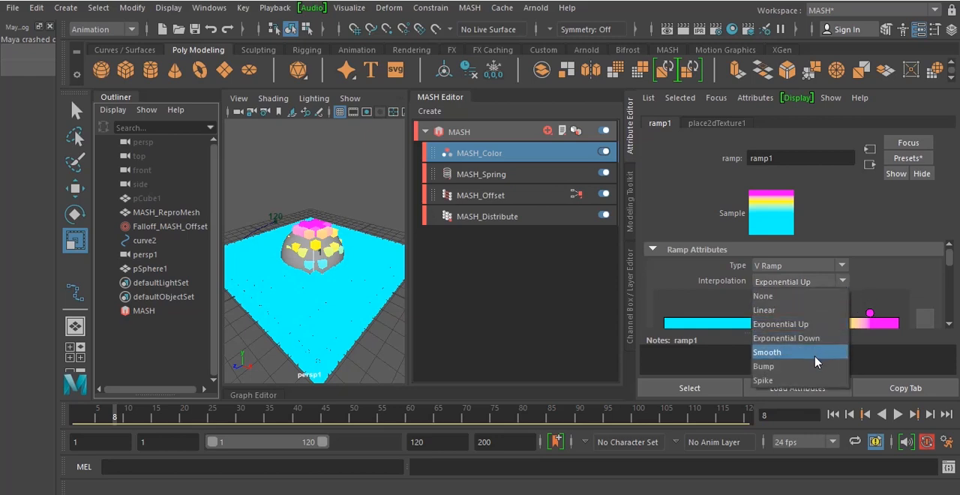
{"action": "left_click", "coordinate": [815, 354]}
{"action": "mouse_move", "coordinate": [776, 313]}
{"action": "left_mouse_down"}
{"action": "mouse_move", "coordinate": [752, 316]}
{"action": "mouse_move", "coordinate": [773, 320]}
{"action": "left_mouse_up"}
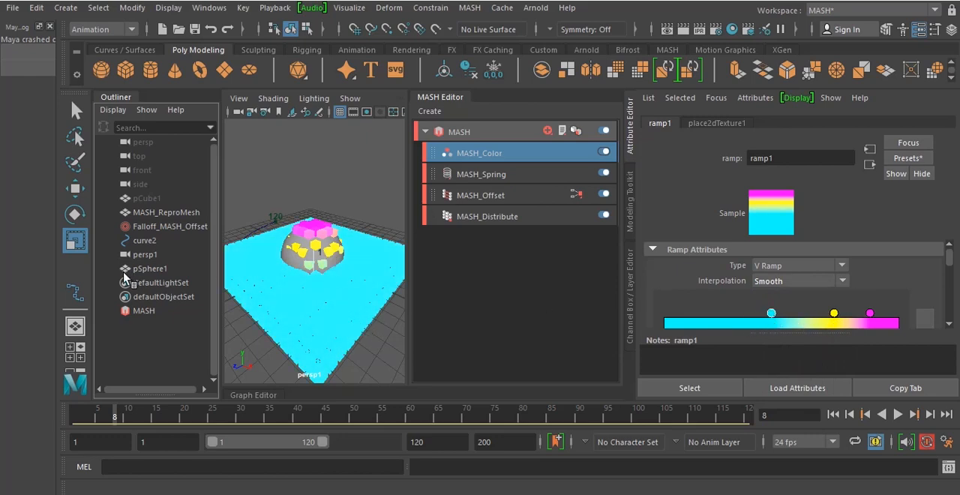
Parent pSphere1 under Falloff_MASH_Offset and scrub the timeline to frame 19 to check that it follows
{"action": "left_click", "coordinate": [150, 268]}
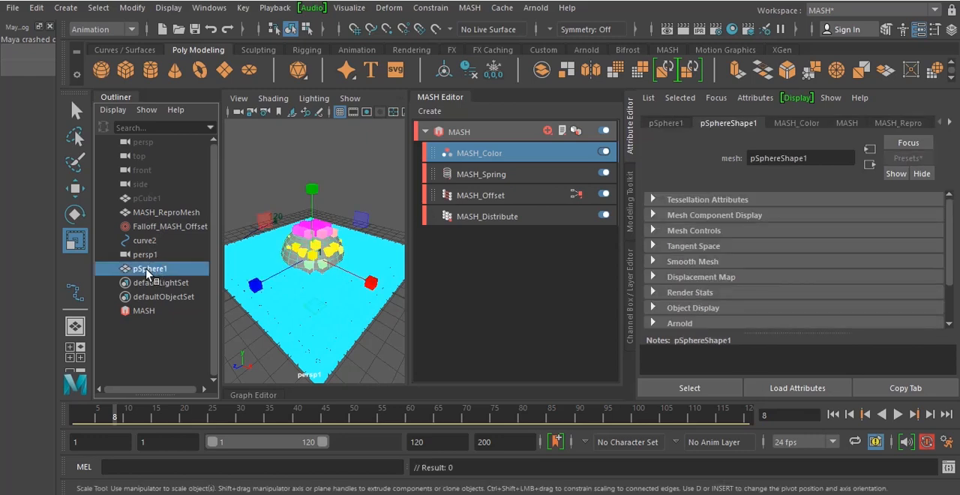
{"action": "middle_click_drag", "start_coordinate": [148, 274], "coordinate": [175, 228]}
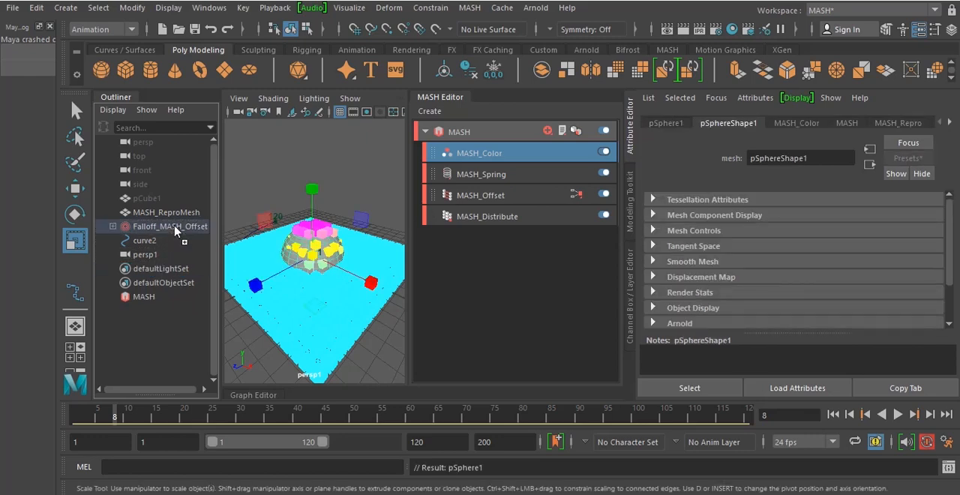
{"action": "left_click", "coordinate": [177, 227]}
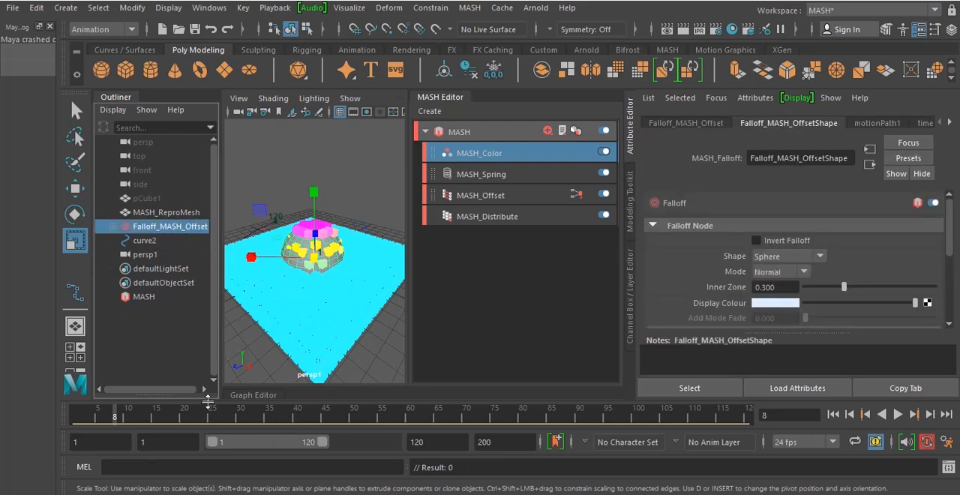
{"action": "mouse_move", "coordinate": [190, 420]}
{"action": "left_mouse_down"}
{"action": "mouse_move", "coordinate": [225, 420]}
{"action": "mouse_move", "coordinate": [178, 422]}
{"action": "left_mouse_up"}
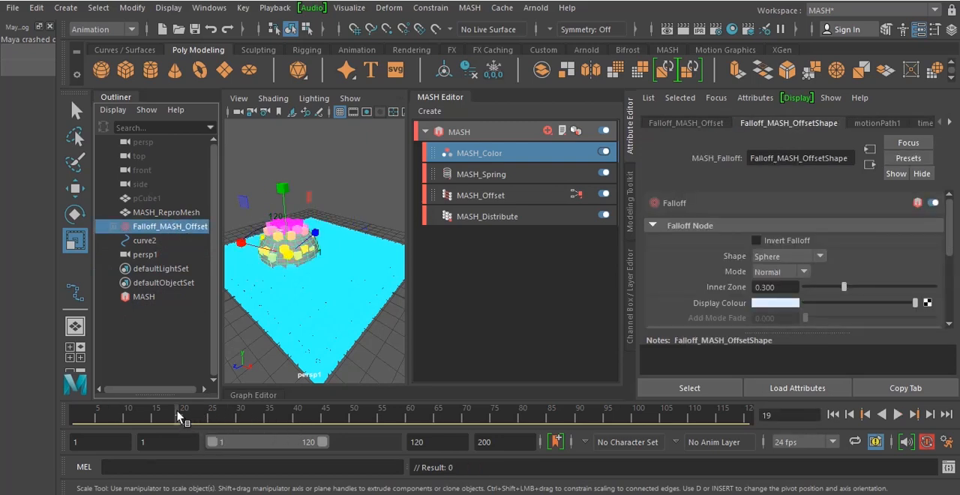
Hide the parented pSphere1 and play the animation to check the coloured cubes along the path
{"action": "left_click", "coordinate": [112, 226]}
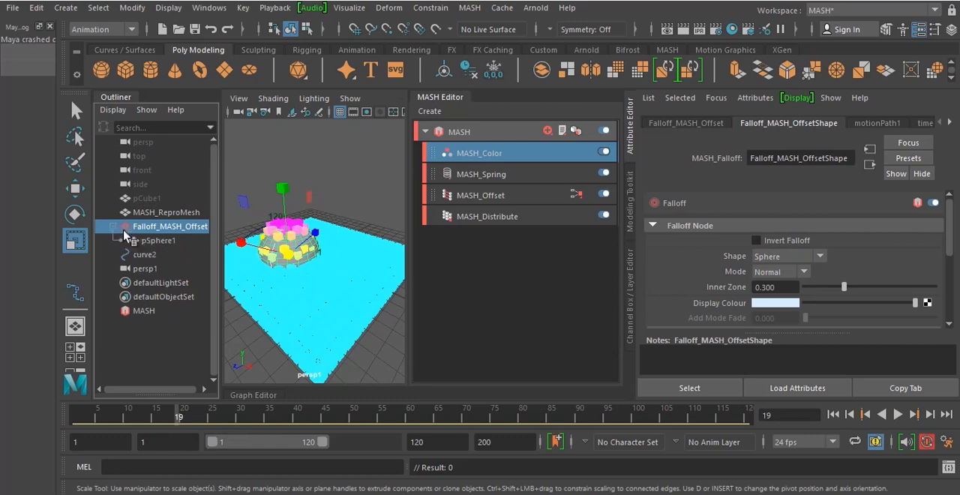
{"action": "left_click", "coordinate": [146, 240]}
{"action": "key", "text": "h"}
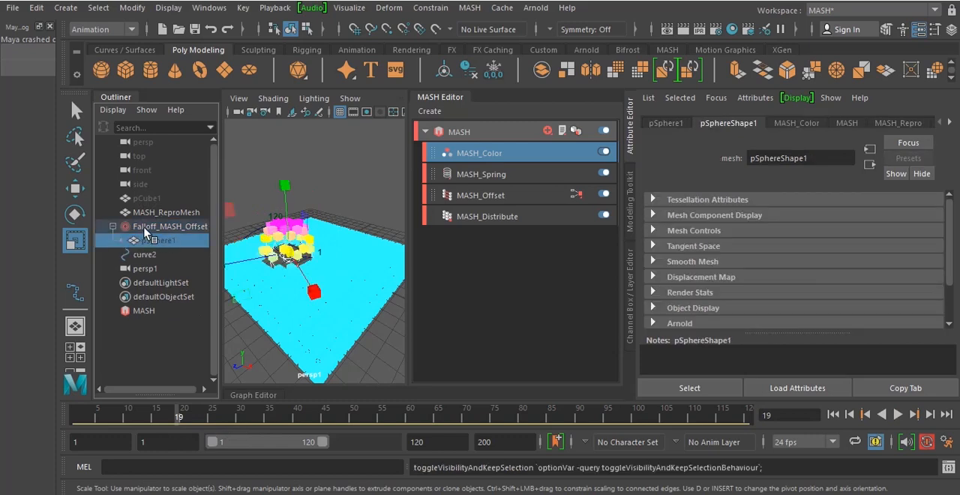
{"action": "key", "text": "alt+v"}
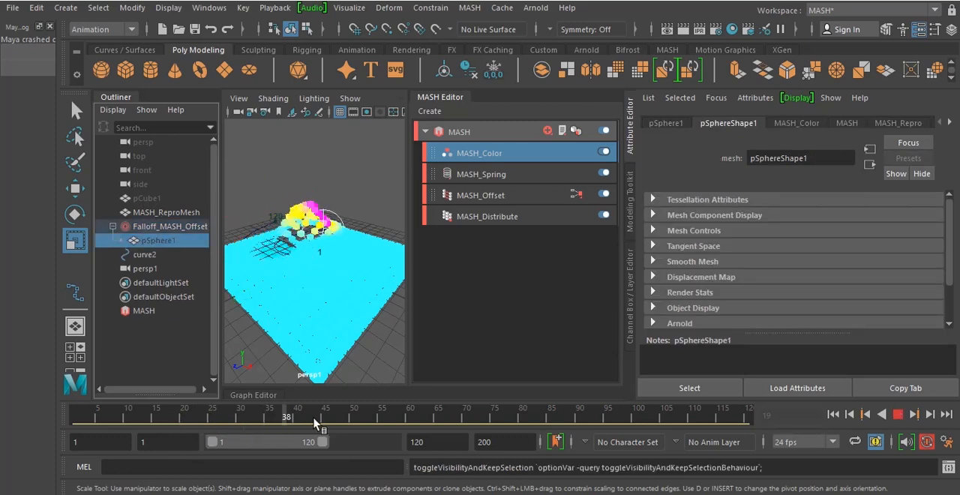
{"action": "left_click", "coordinate": [375, 196]}
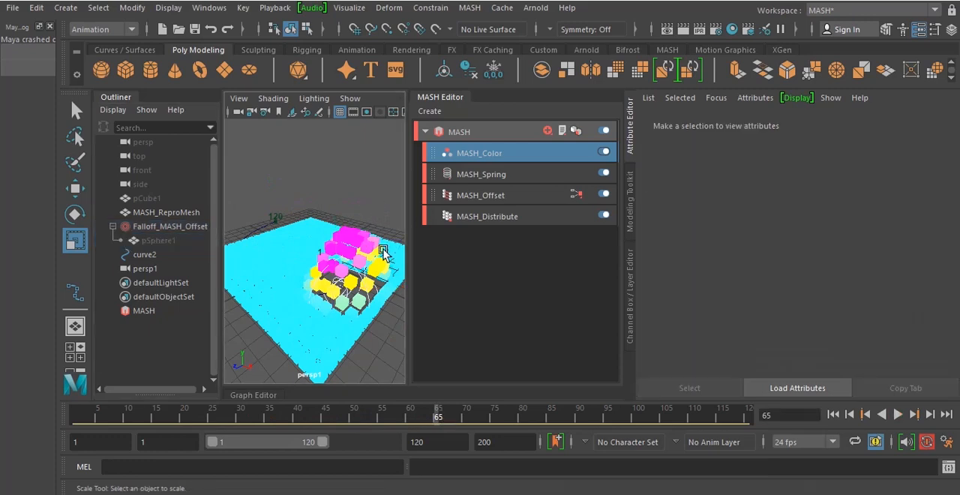
Recolour the cyan marker of the MASH_Color ramp to a darker blue, lowering its value to about 0.504
{"action": "left_click", "coordinate": [245, 265]}
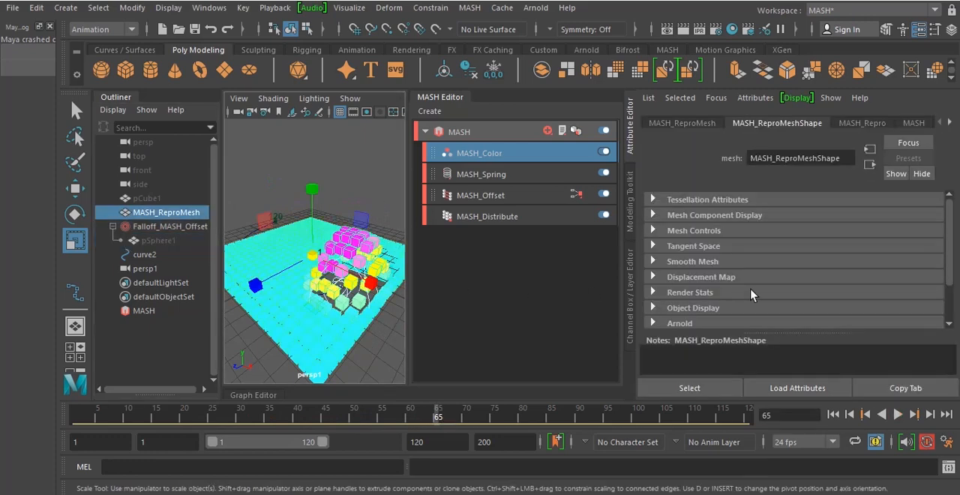
{"action": "left_click", "coordinate": [523, 154]}
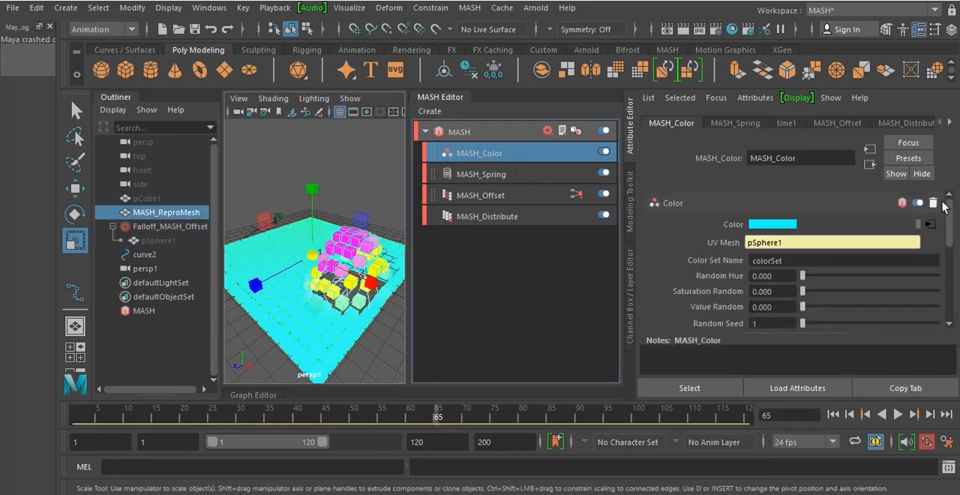
{"action": "left_click", "coordinate": [930, 225]}
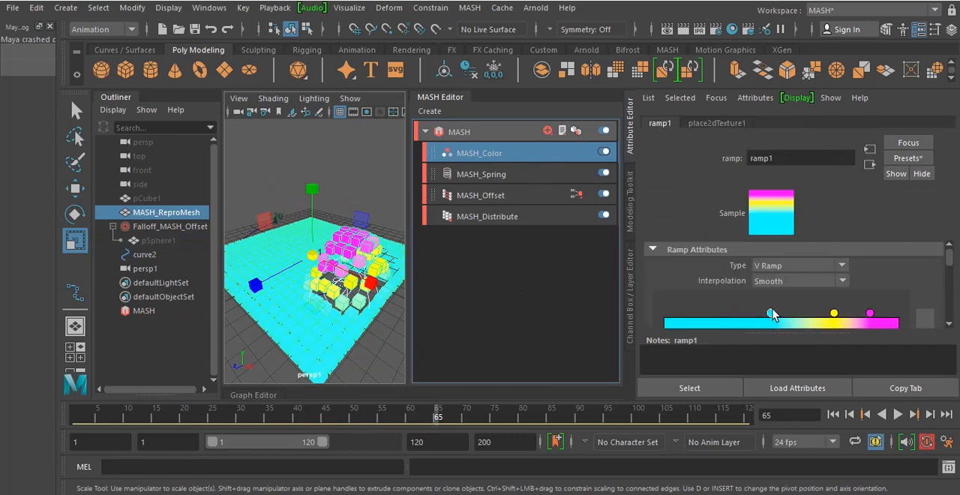
{"action": "scroll", "coordinate": [889, 311], "scroll_direction": "down", "scroll_amount": 5}
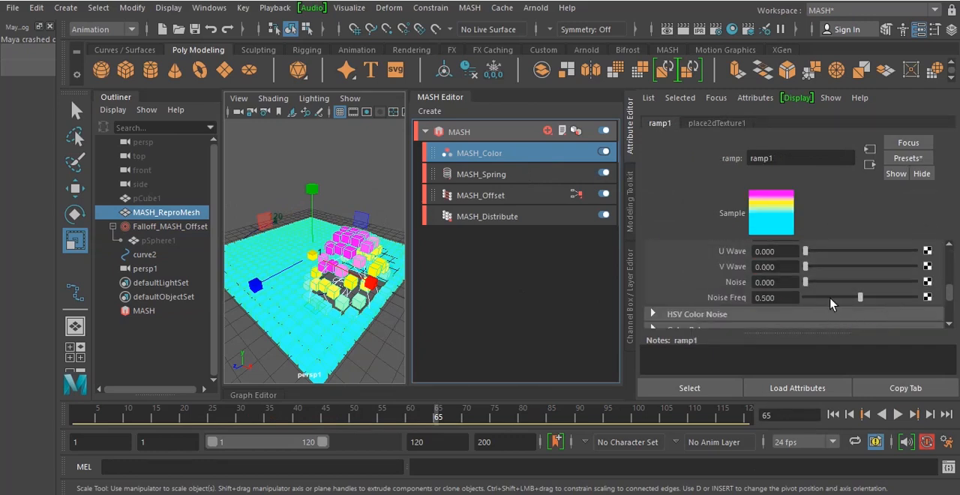
{"action": "scroll", "coordinate": [831, 304], "scroll_direction": "up", "scroll_amount": 2}
{"action": "left_click", "coordinate": [793, 263]}
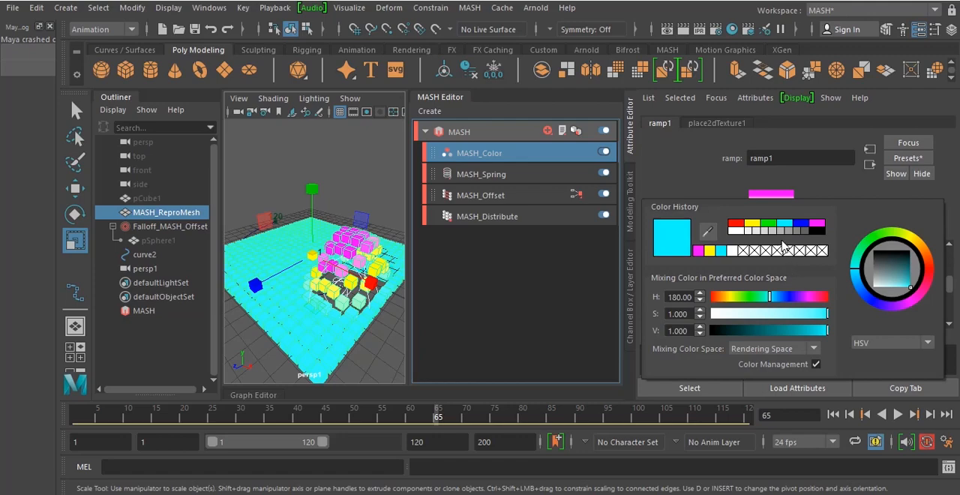
{"action": "mouse_move", "coordinate": [820, 334]}
{"action": "left_mouse_down"}
{"action": "mouse_move", "coordinate": [798, 336]}
{"action": "mouse_move", "coordinate": [804, 330]}
{"action": "left_mouse_up"}
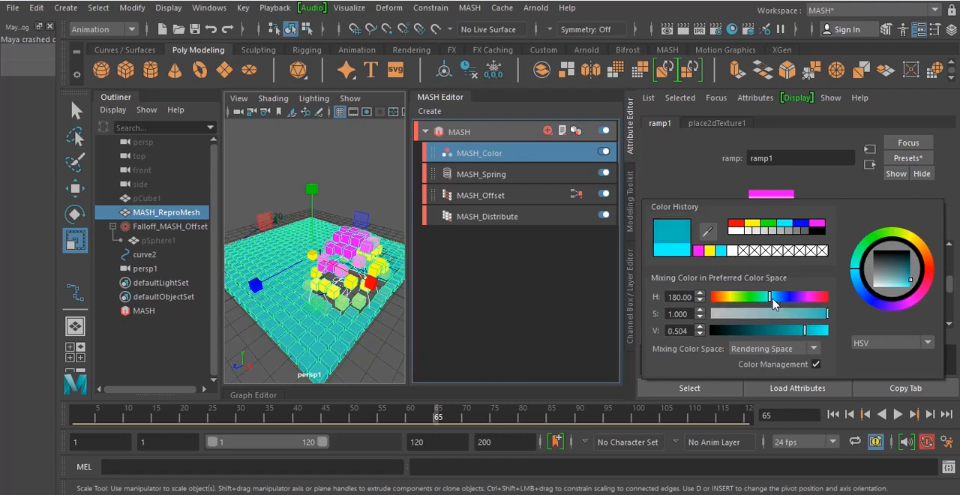
{"action": "left_click_drag", "start_coordinate": [773, 298], "coordinate": [780, 299]}
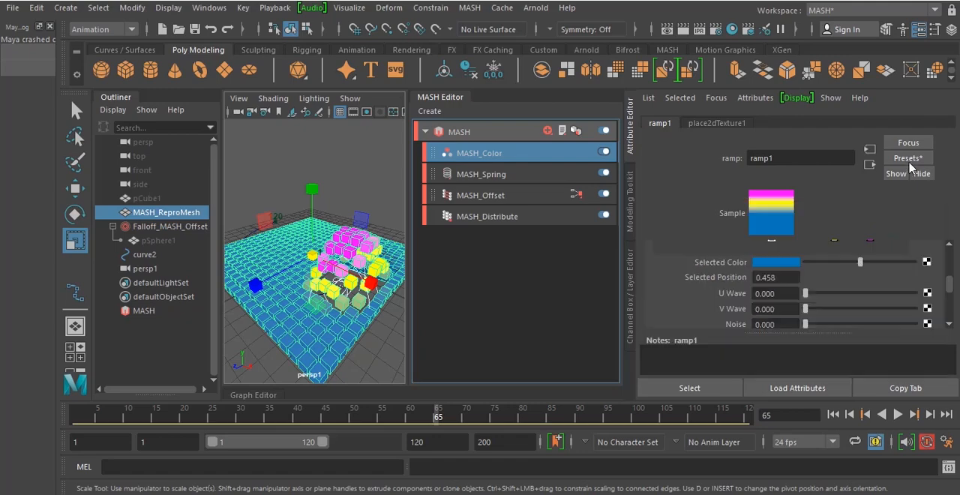
{"action": "left_click", "coordinate": [286, 155]}
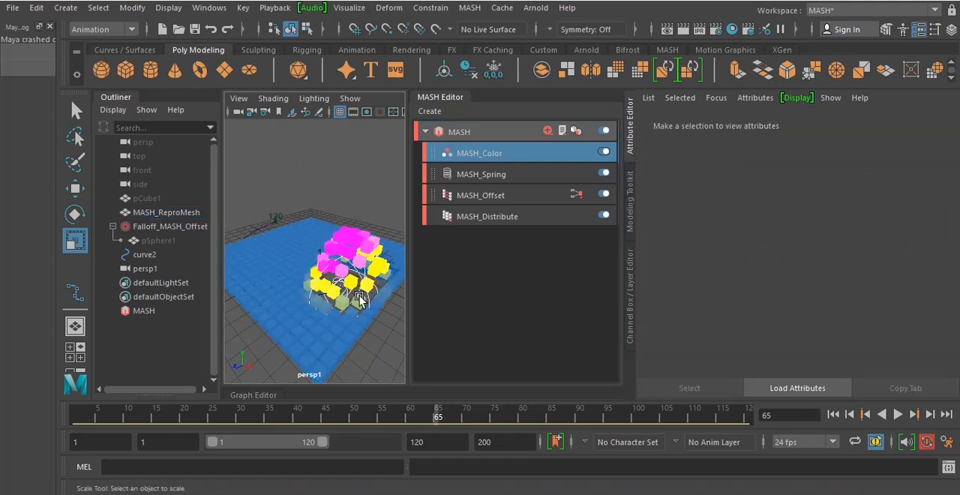
Play the animation and raise the Maximum Translational setting of the MASH_Spring node
{"action": "key", "text": "alt+v"}
{"action": "left_click", "coordinate": [480, 174]}
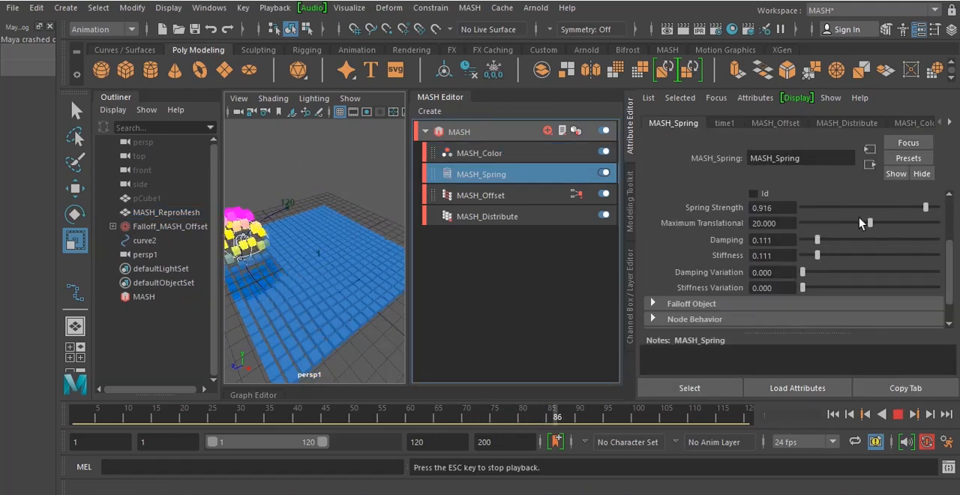
{"action": "left_click_drag", "start_coordinate": [870, 223], "coordinate": [925, 223]}
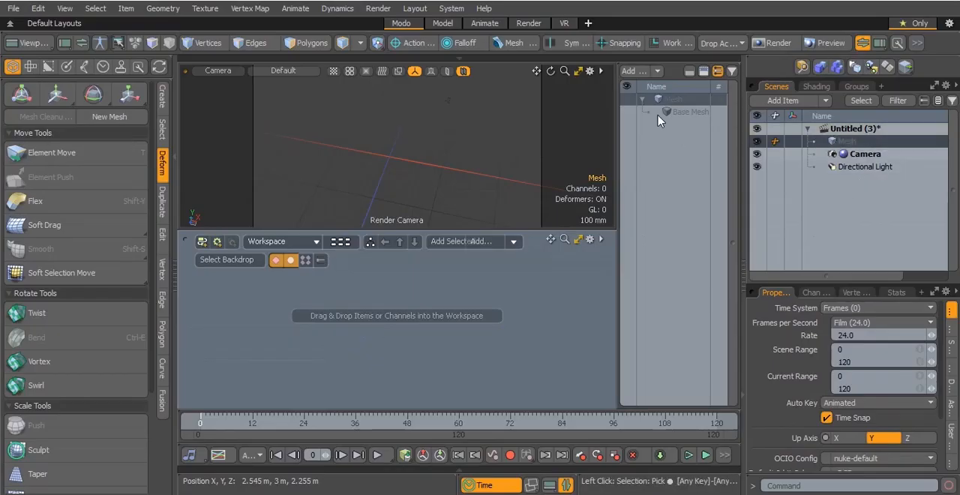
Switch to Modo and add a Cube mesh operation to the empty Mesh item
{"action": "left_click", "coordinate": [638, 72]}
{"action": "type", "text": "cube"}
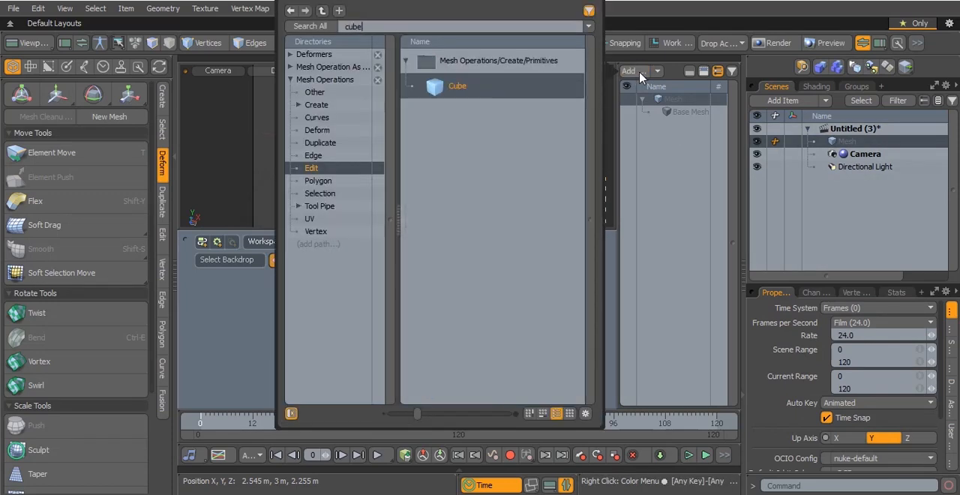
{"action": "double_click", "coordinate": [476, 88]}
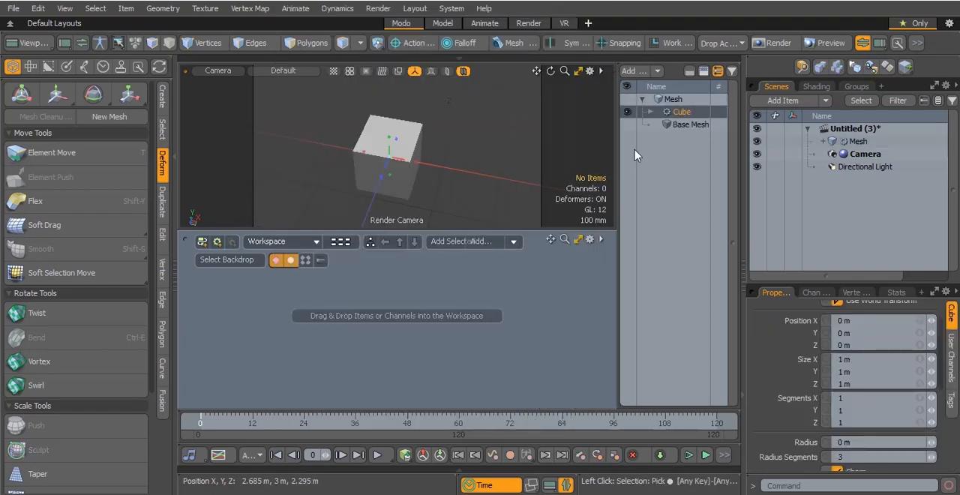
Add a Particle Generator item and a Replicator item to the scene
{"action": "left_click", "coordinate": [868, 142]}
{"action": "left_click", "coordinate": [783, 100]}
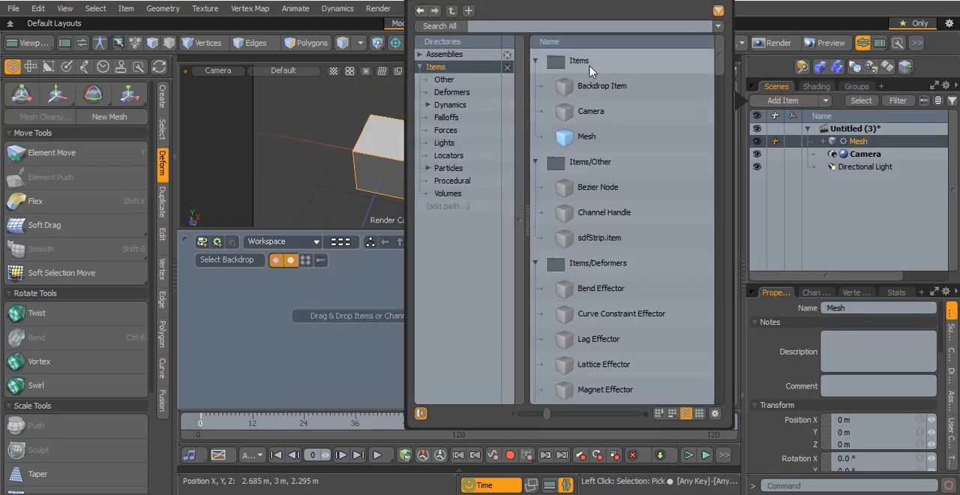
{"action": "type", "text": "part"}
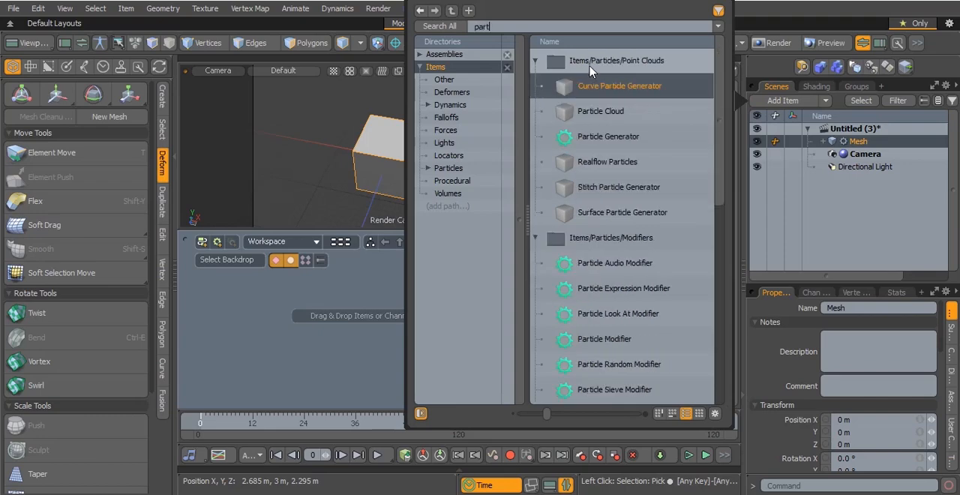
{"action": "double_click", "coordinate": [604, 135]}
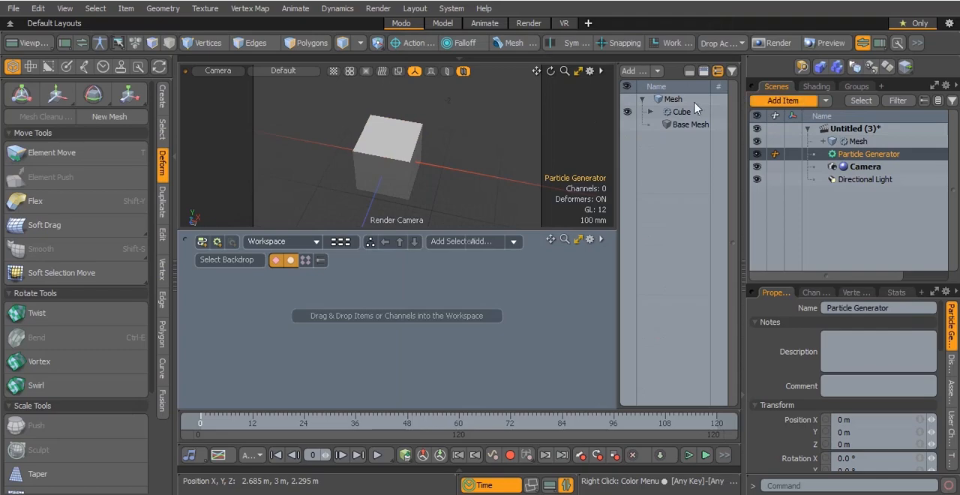
{"action": "key", "text": "F6"}
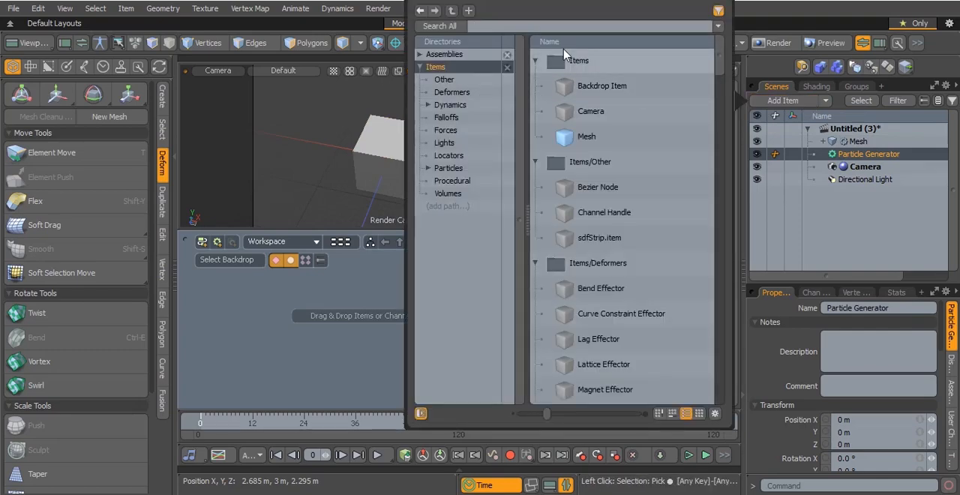
{"action": "type", "text": "rep"}
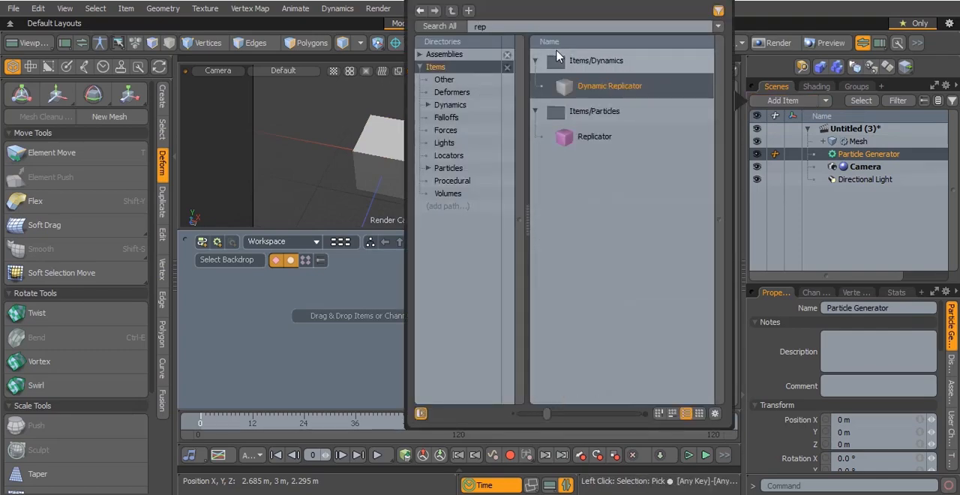
{"action": "double_click", "coordinate": [590, 134]}
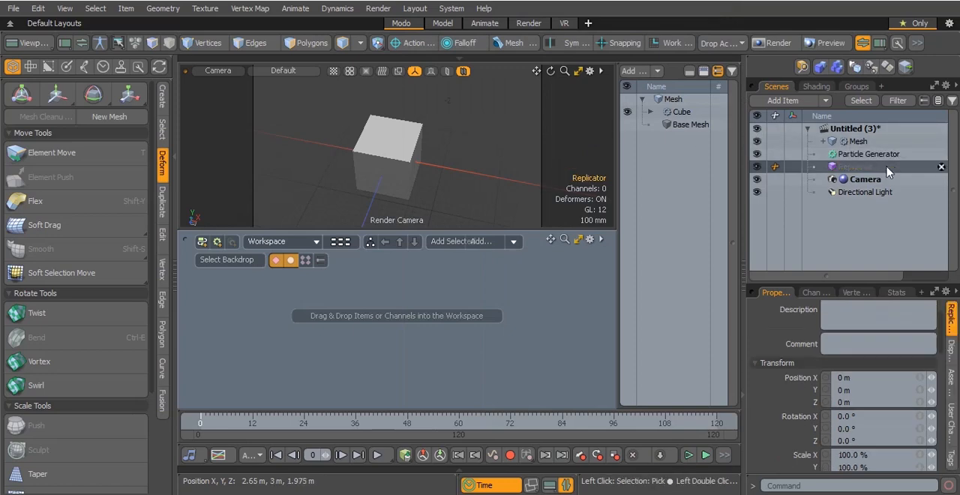
Place the Particle Generator, Replicator and Mesh in the schematic, linking the generator to Particle Source and the mesh to Prototypes
{"action": "left_click_drag", "start_coordinate": [524, 258], "coordinate": [284, 318]}
{"action": "left_click_drag", "start_coordinate": [855, 167], "coordinate": [277, 360]}
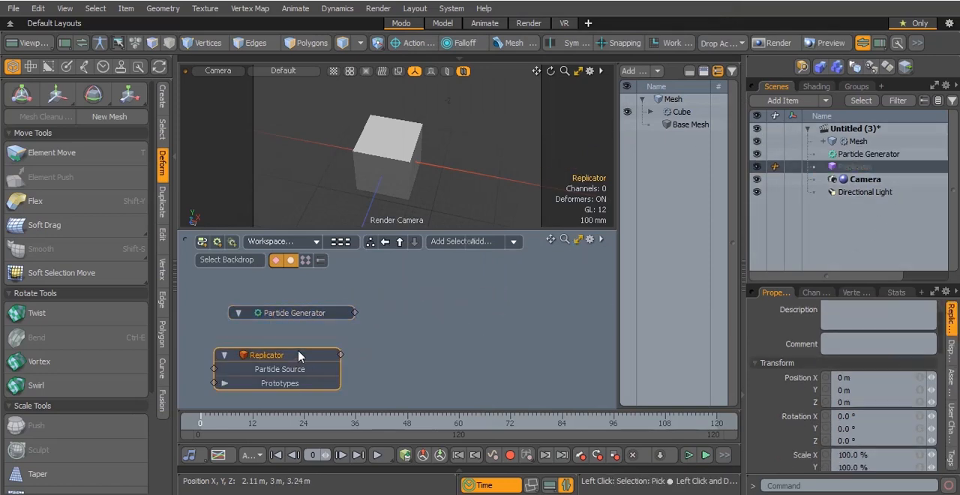
{"action": "left_click", "coordinate": [472, 295]}
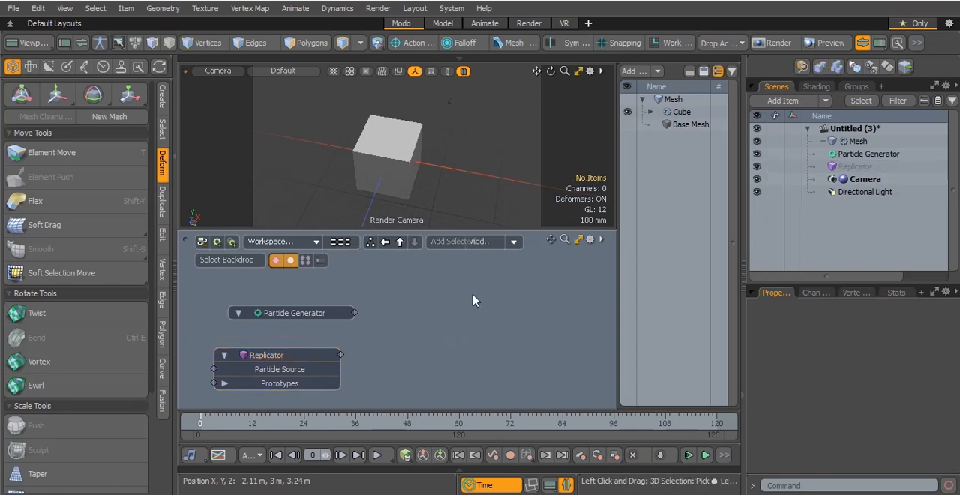
{"action": "left_click_drag", "start_coordinate": [340, 355], "coordinate": [486, 302]}
{"action": "left_click_drag", "start_coordinate": [276, 372], "coordinate": [460, 316]}
{"action": "left_click_drag", "start_coordinate": [354, 314], "coordinate": [397, 313]}
{"action": "left_click_drag", "start_coordinate": [467, 300], "coordinate": [480, 302]}
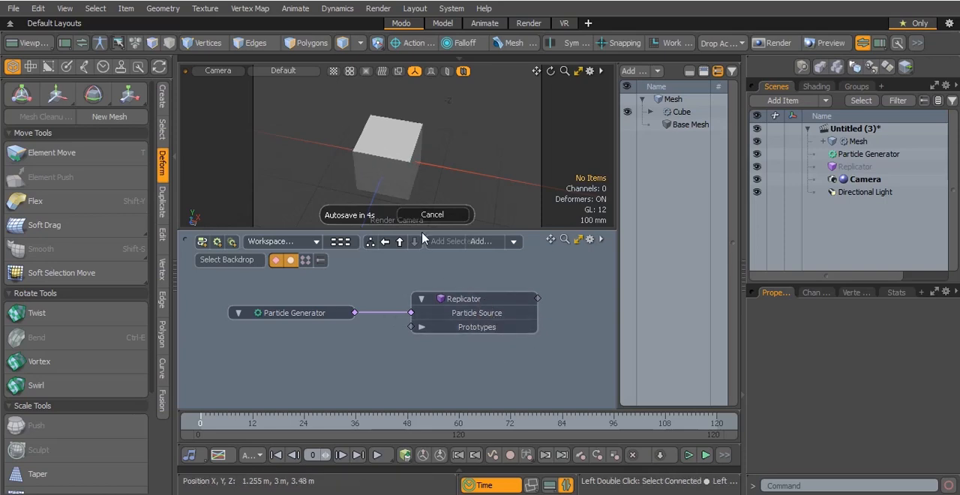
{"action": "left_click_drag", "start_coordinate": [857, 141], "coordinate": [289, 358]}
{"action": "left_click_drag", "start_coordinate": [354, 355], "coordinate": [411, 327]}
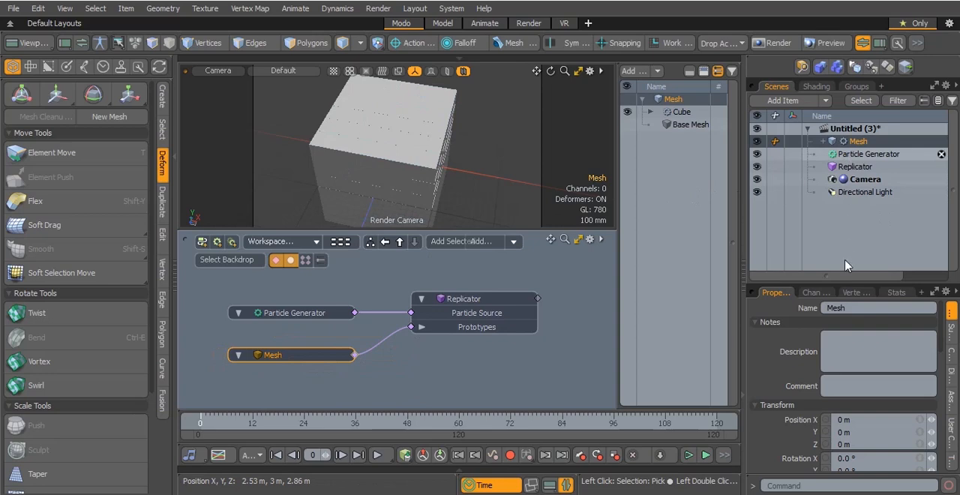
Widen the Particle Generator's array by setting Length X to 4.78 m and Length Z to 3.42 m
{"action": "left_click", "coordinate": [317, 312]}
{"action": "scroll", "coordinate": [813, 413], "scroll_direction": "down", "scroll_amount": 4}
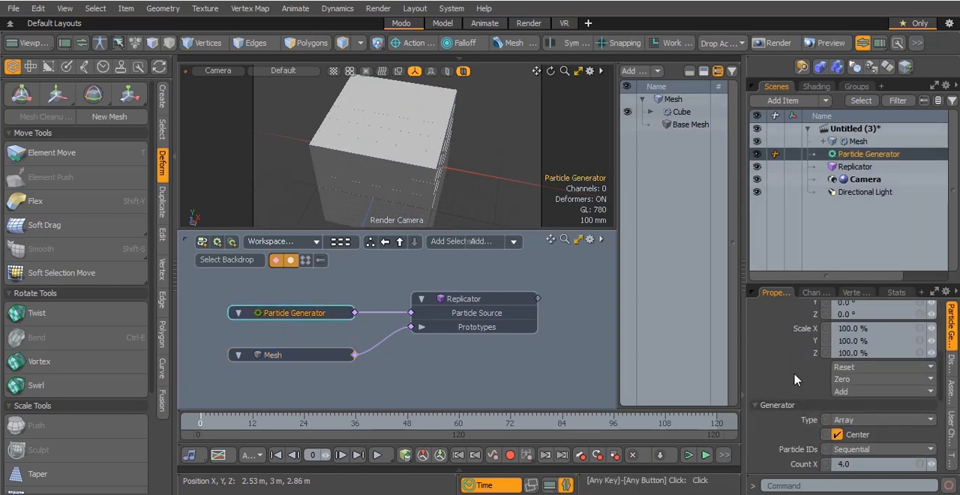
{"action": "scroll", "coordinate": [799, 375], "scroll_direction": "down", "scroll_amount": 3}
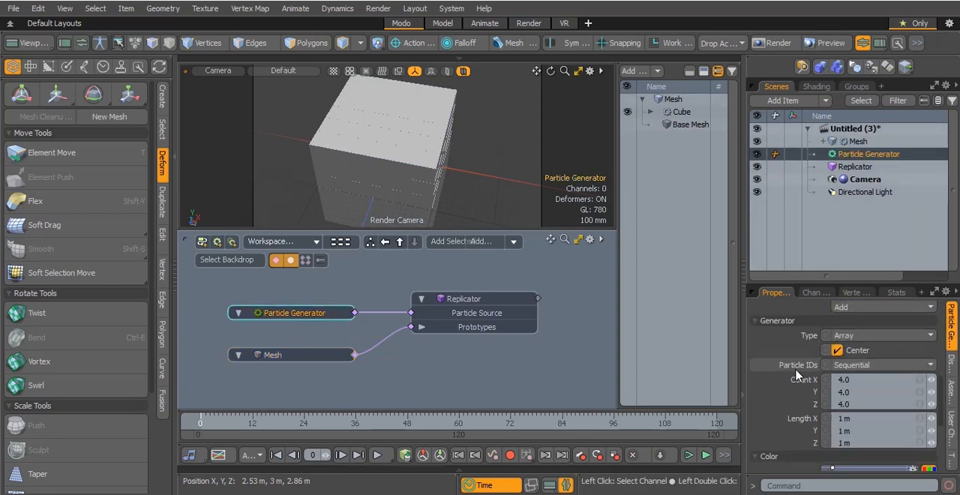
{"action": "double_click", "coordinate": [898, 421]}
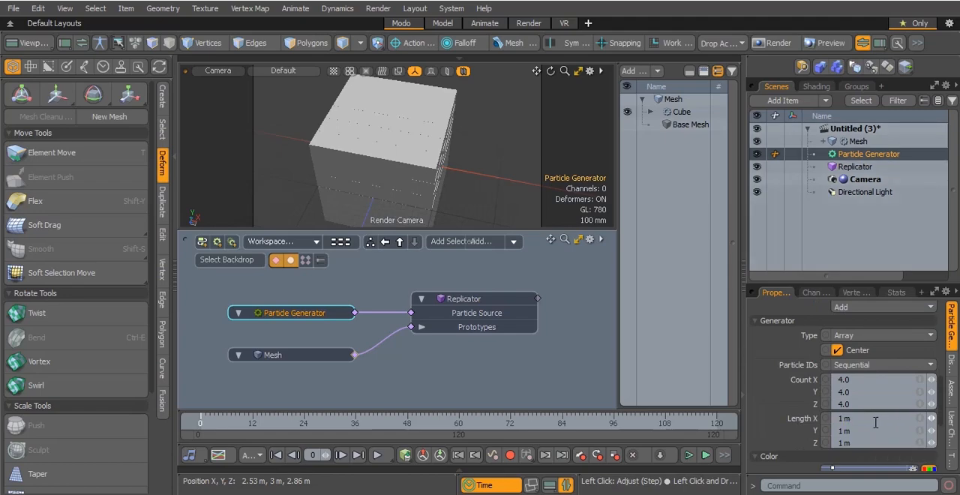
{"action": "mouse_move", "coordinate": [932, 418]}
{"action": "left_mouse_down"}
{"action": "mouse_move", "coordinate": [922, 418]}
{"action": "mouse_move", "coordinate": [942, 419]}
{"action": "left_mouse_up"}
{"action": "mouse_move", "coordinate": [931, 401]}
{"action": "left_mouse_down"}
{"action": "mouse_move", "coordinate": [948, 400]}
{"action": "mouse_move", "coordinate": [929, 402]}
{"action": "left_mouse_up"}
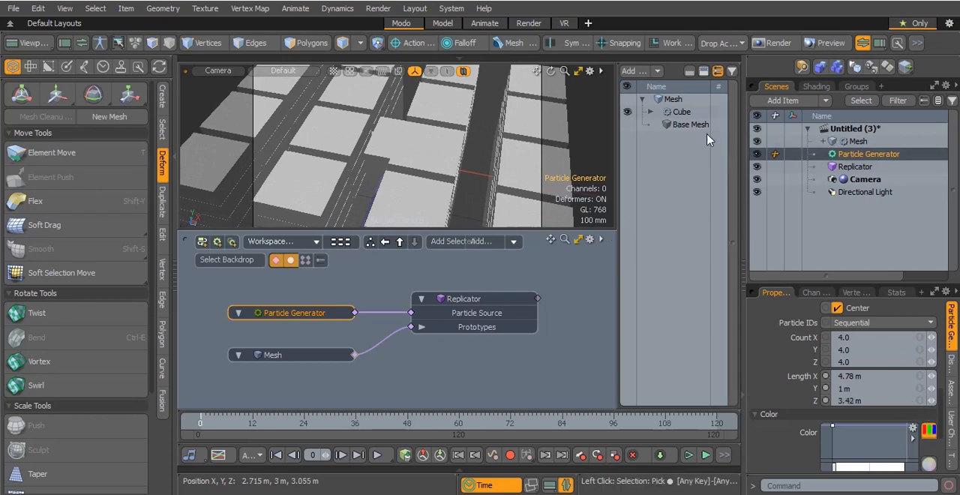
Set the Cube mesh operation's size to 200 mm on X, Y and Z
{"action": "left_click", "coordinate": [678, 112]}
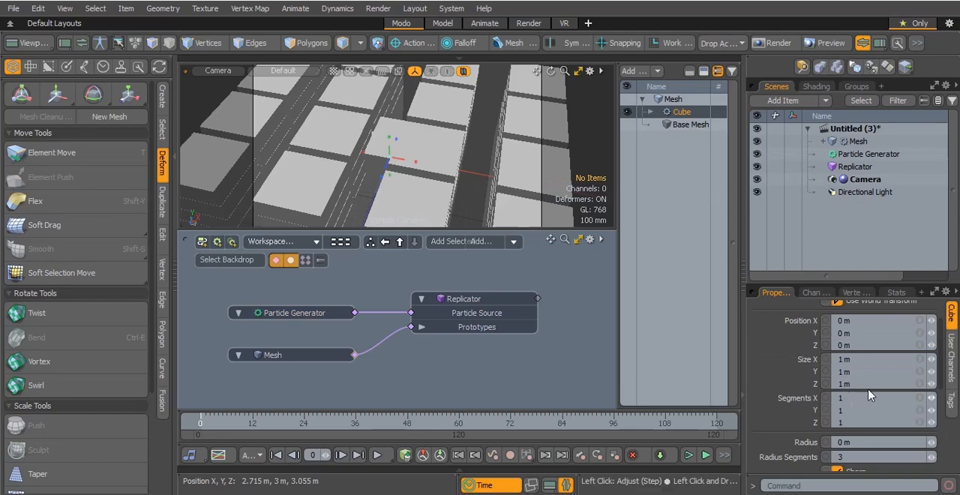
{"action": "left_click", "coordinate": [899, 363]}
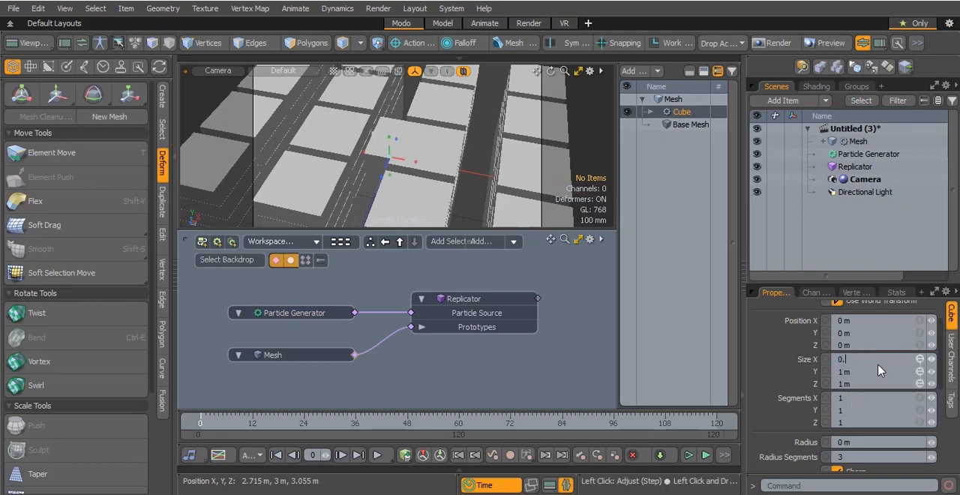
{"action": "key", "text": "Return"}
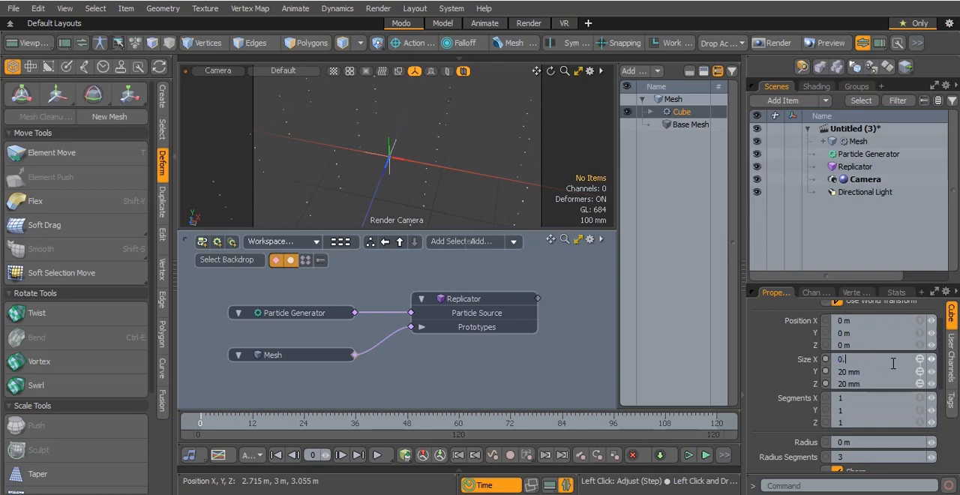
{"action": "key", "text": "Return"}
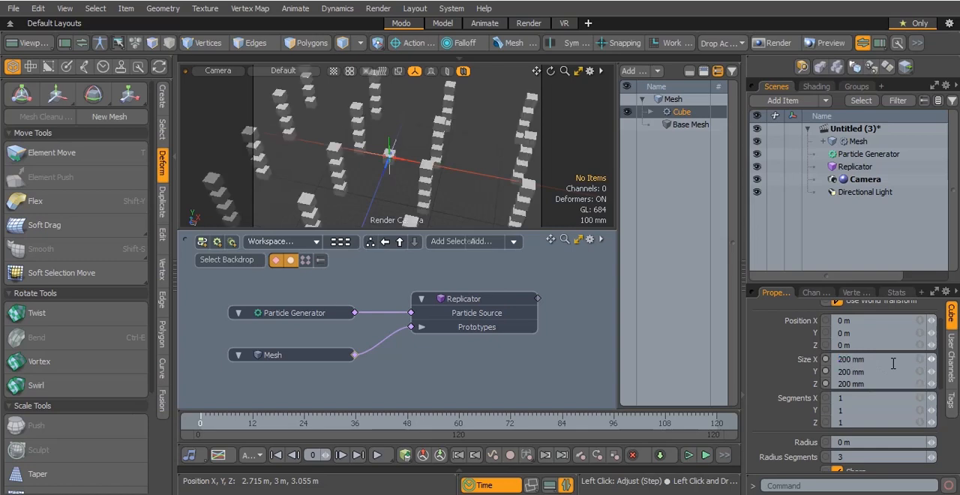
Set the Particle Generator's counts to 23.2 on X, 1 on Y and 16.5 on Z to form a flat grid
{"action": "left_click", "coordinate": [324, 309]}
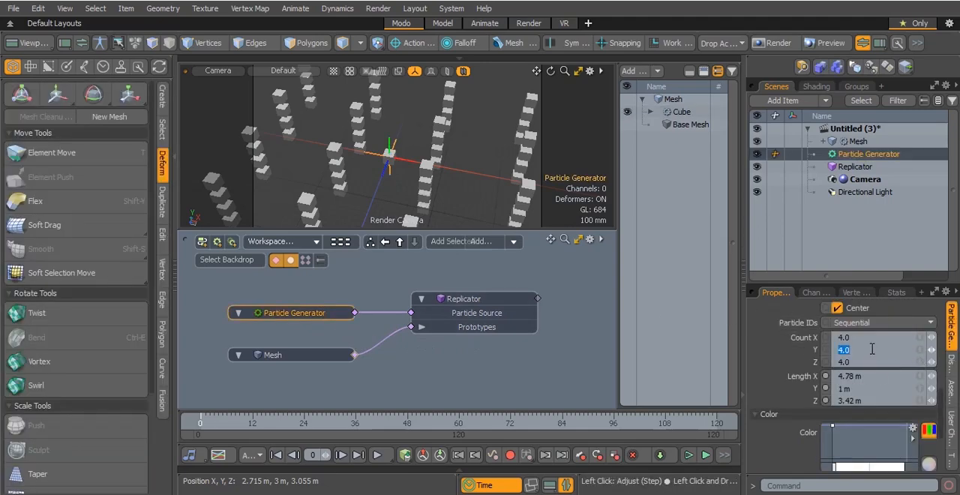
{"action": "type", "text": "1"}
{"action": "key", "text": "Return"}
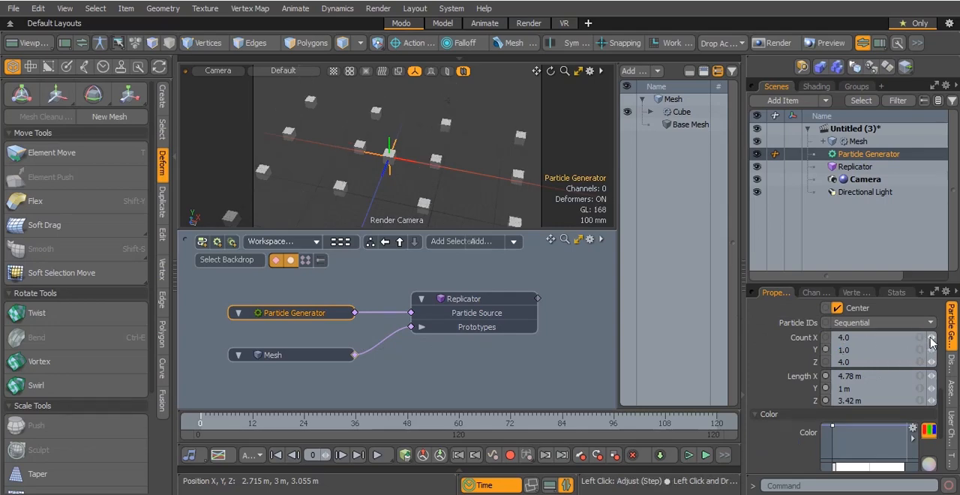
{"action": "mouse_move", "coordinate": [932, 338]}
{"action": "left_mouse_down"}
{"action": "mouse_move", "coordinate": [954, 338]}
{"action": "mouse_move", "coordinate": [943, 337]}
{"action": "left_mouse_up"}
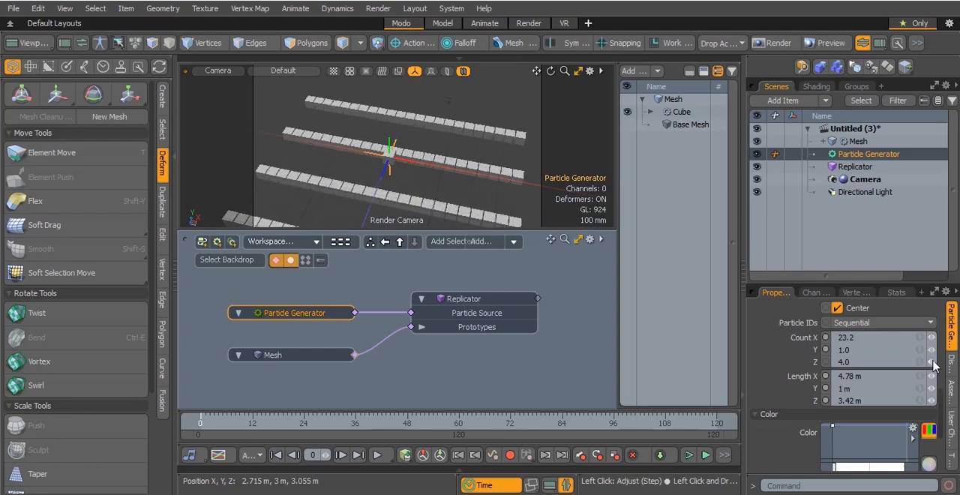
{"action": "left_click_drag", "start_coordinate": [930, 361], "coordinate": [942, 362]}
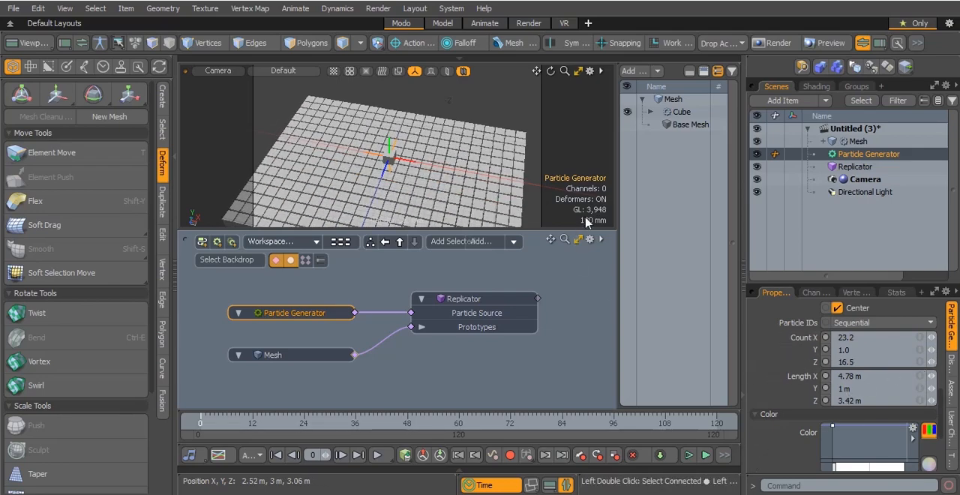
Hide the original Mesh item and rearrange the schematic nodes to make room between the Particle Generator and the Replicator
{"action": "left_click", "coordinate": [756, 144]}
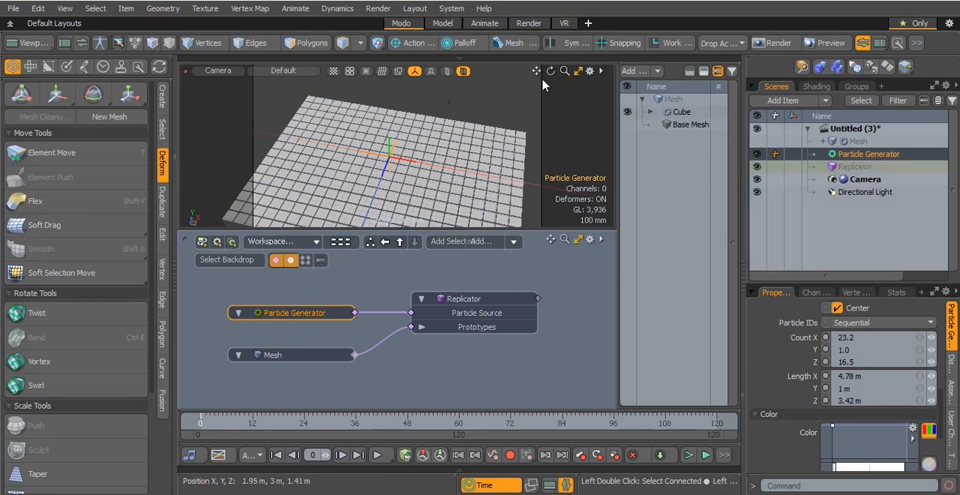
{"action": "left_click_drag", "start_coordinate": [549, 72], "coordinate": [557, 104]}
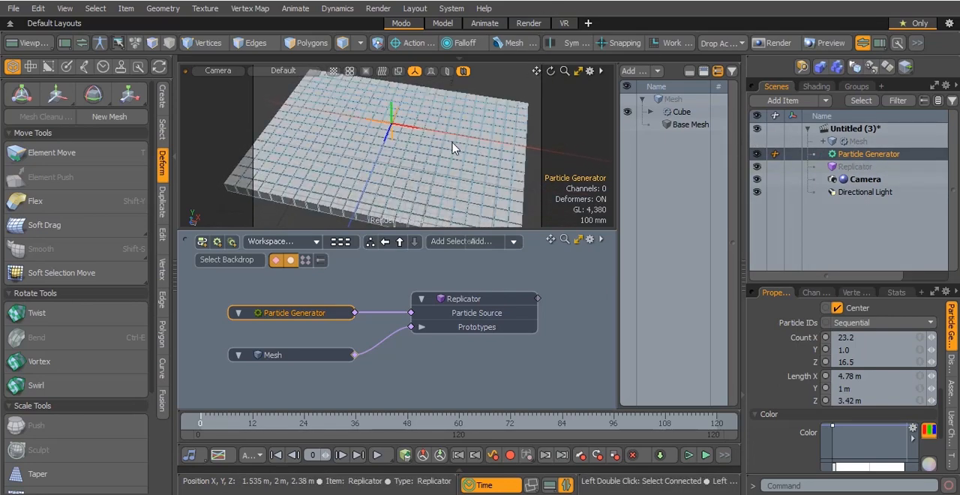
{"action": "left_click", "coordinate": [501, 298]}
{"action": "left_click", "coordinate": [501, 375]}
{"action": "mouse_move", "coordinate": [325, 353]}
{"action": "left_mouse_down"}
{"action": "mouse_move", "coordinate": [327, 343]}
{"action": "mouse_move", "coordinate": [335, 348]}
{"action": "left_mouse_up"}
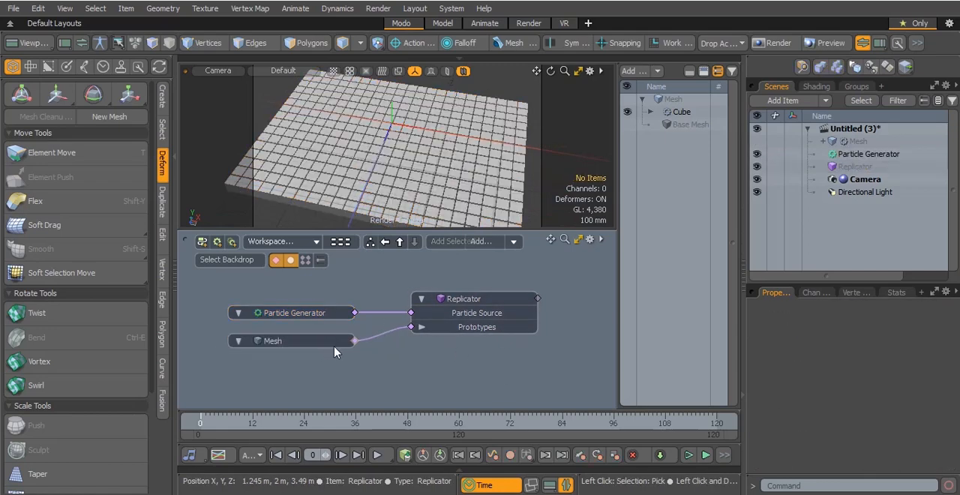
{"action": "left_click", "coordinate": [481, 300]}
Add a Particle Modifier to the schematic
{"action": "left_click", "coordinate": [480, 241]}
{"action": "type", "text": "par"}
{"action": "scroll", "coordinate": [538, 420], "scroll_direction": "down", "scroll_amount": 3}
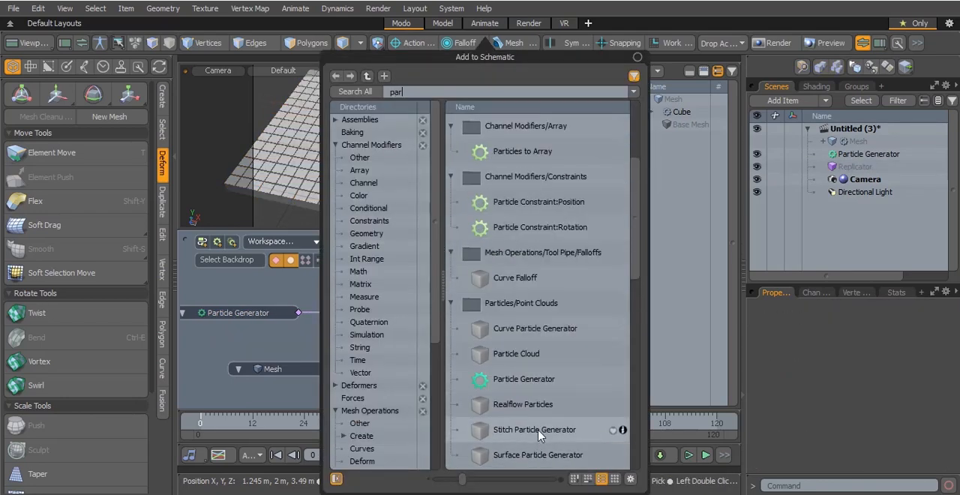
{"action": "scroll", "coordinate": [539, 434], "scroll_direction": "down", "scroll_amount": 3}
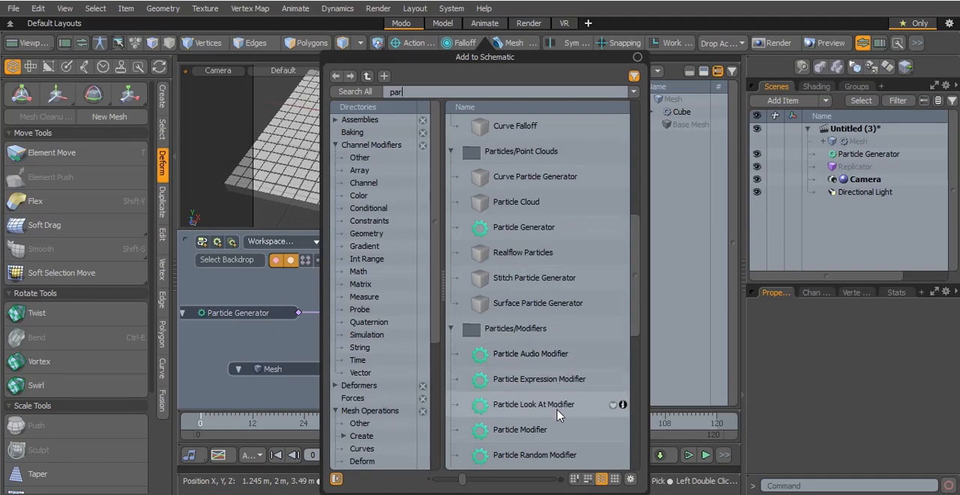
{"action": "double_click", "coordinate": [551, 428]}
Insert the Particle Modifier between the Particle Generator and the Replicator by linking it through both Particle Source inputs
{"action": "left_click_drag", "start_coordinate": [407, 276], "coordinate": [351, 261]}
{"action": "left_click_drag", "start_coordinate": [298, 313], "coordinate": [331, 286]}
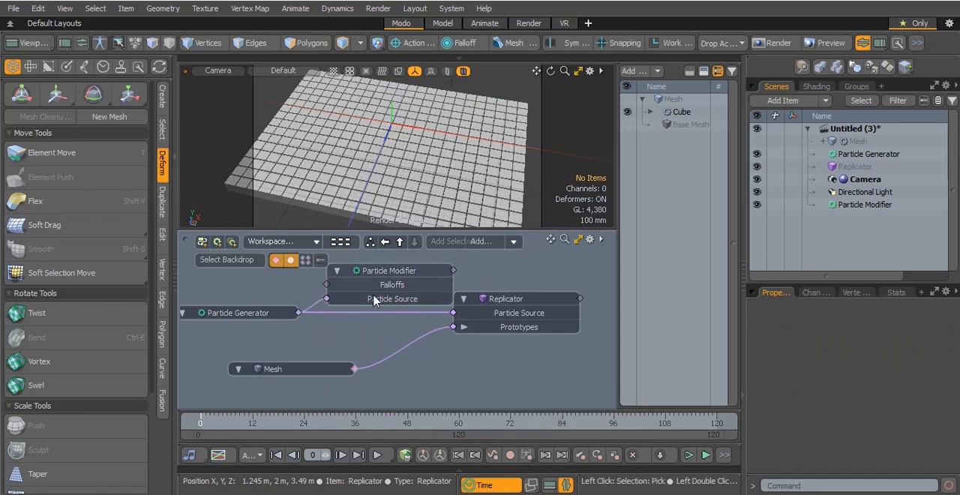
{"action": "left_click_drag", "start_coordinate": [453, 270], "coordinate": [454, 314]}
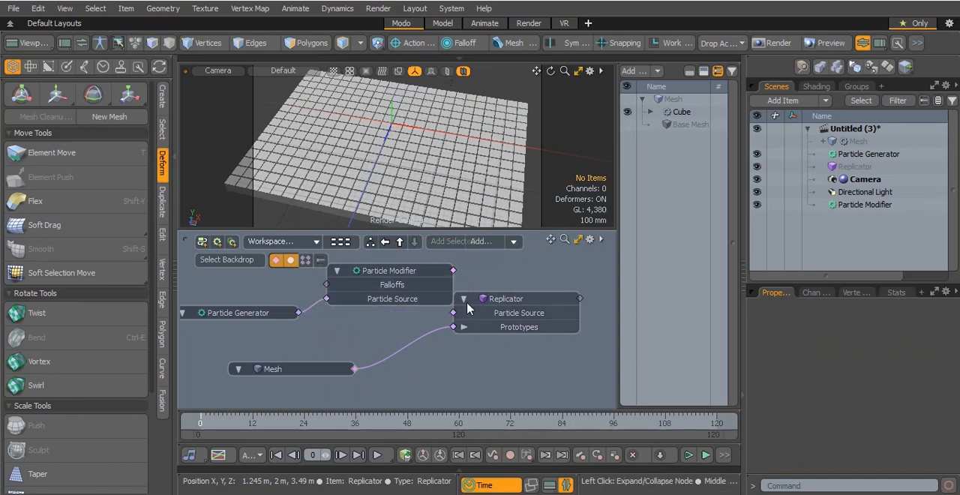
{"action": "left_click_drag", "start_coordinate": [426, 279], "coordinate": [411, 279]}
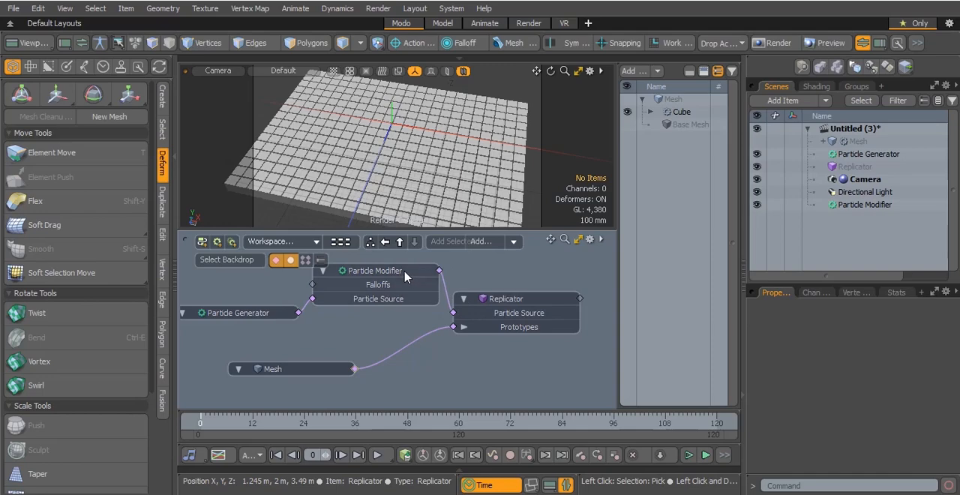
Raise the particles by setting the Particle Modifier's Position Y to 790 mm
{"action": "left_click", "coordinate": [405, 276]}
{"action": "scroll", "coordinate": [866, 414], "scroll_direction": "down", "scroll_amount": 5}
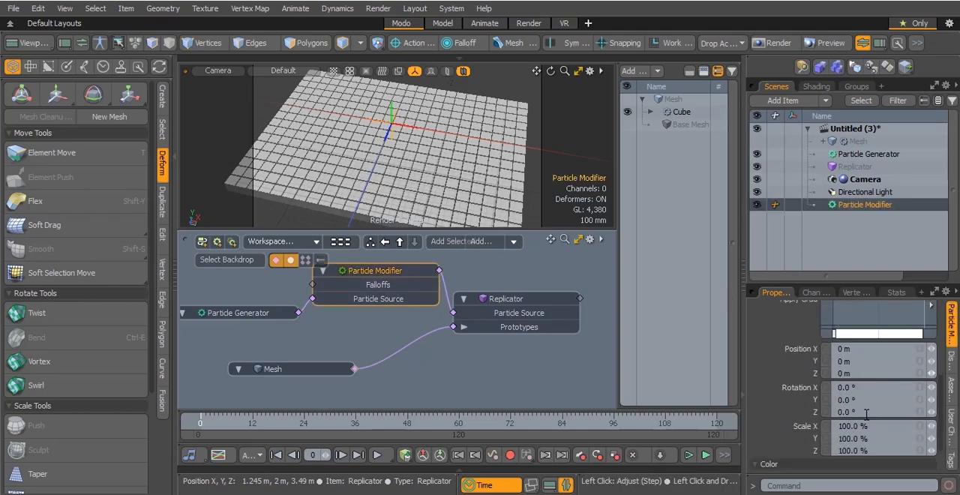
{"action": "left_click_drag", "start_coordinate": [912, 361], "coordinate": [948, 361]}
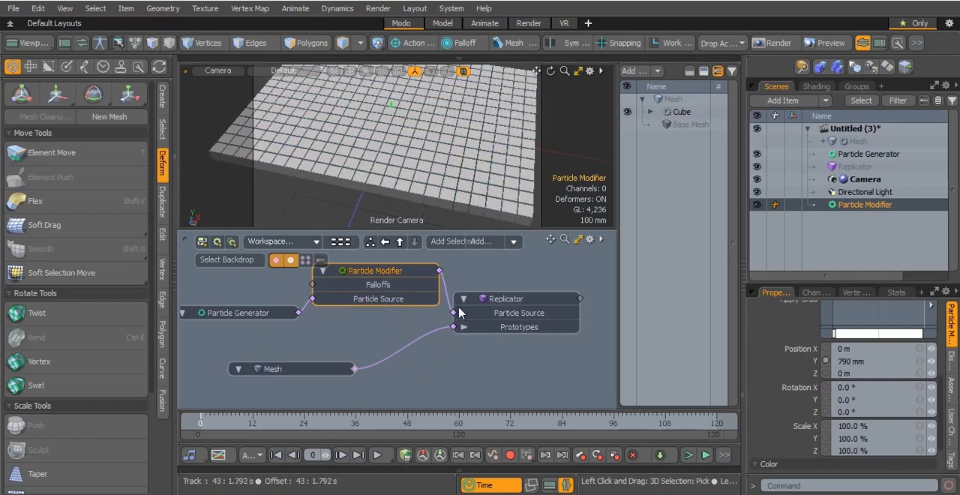
Add a Radial Falloff to the schematic and link it to the Particle Modifier's Falloffs input
{"action": "mouse_move", "coordinate": [551, 239]}
{"action": "left_mouse_down"}
{"action": "mouse_move", "coordinate": [541, 217]}
{"action": "mouse_move", "coordinate": [541, 266]}
{"action": "mouse_move", "coordinate": [578, 290]}
{"action": "mouse_move", "coordinate": [554, 224]}
{"action": "left_mouse_up"}
{"action": "left_click", "coordinate": [309, 345]}
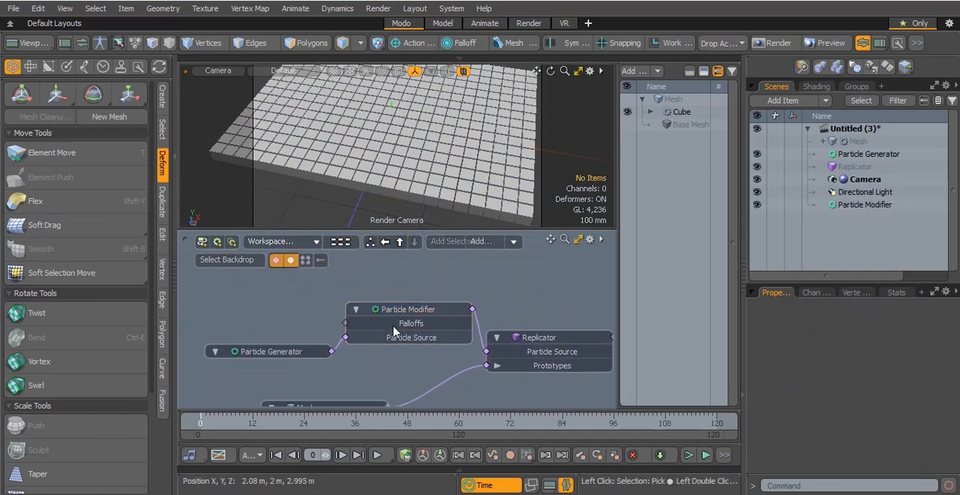
{"action": "left_click_drag", "start_coordinate": [268, 351], "coordinate": [254, 351]}
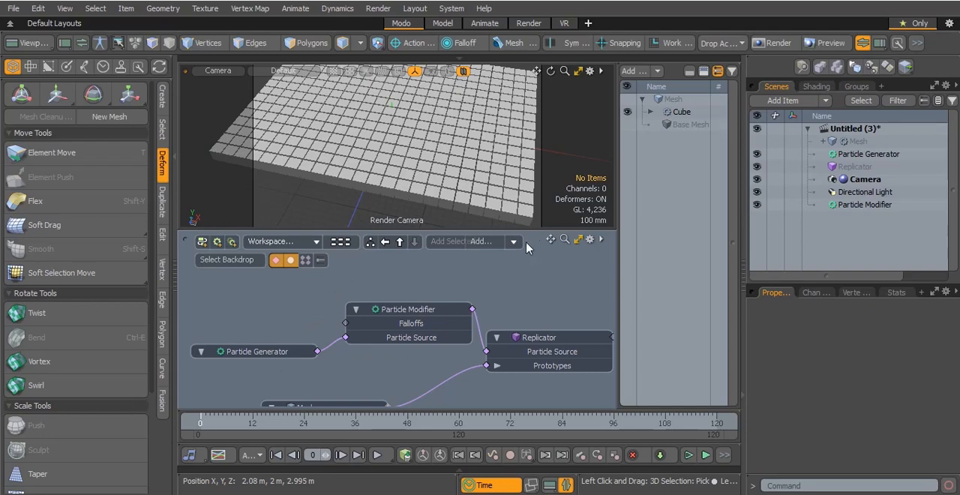
{"action": "left_click", "coordinate": [478, 242]}
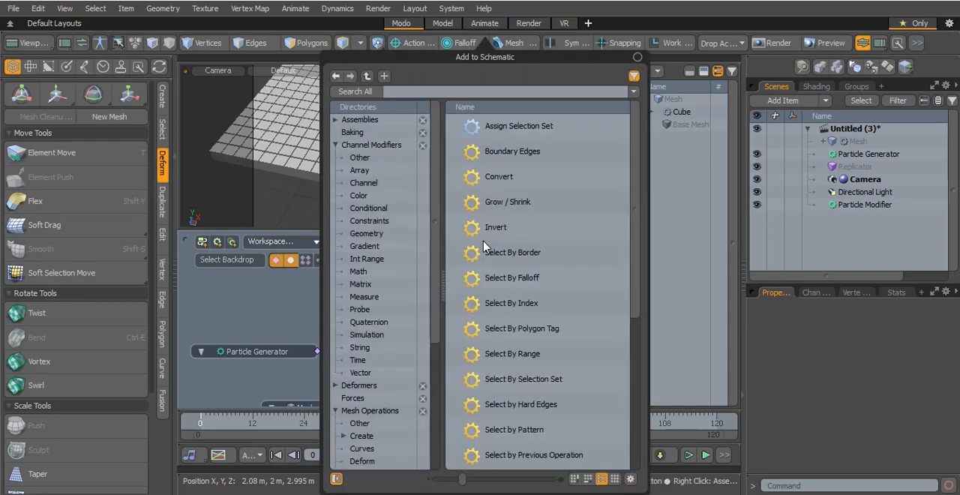
{"action": "type", "text": "fall"}
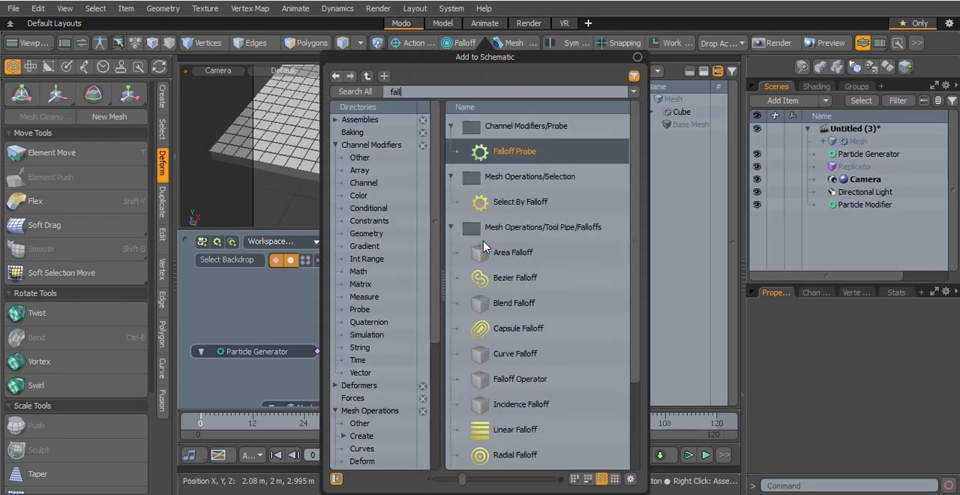
{"action": "scroll", "coordinate": [488, 270], "scroll_direction": "down", "scroll_amount": 1}
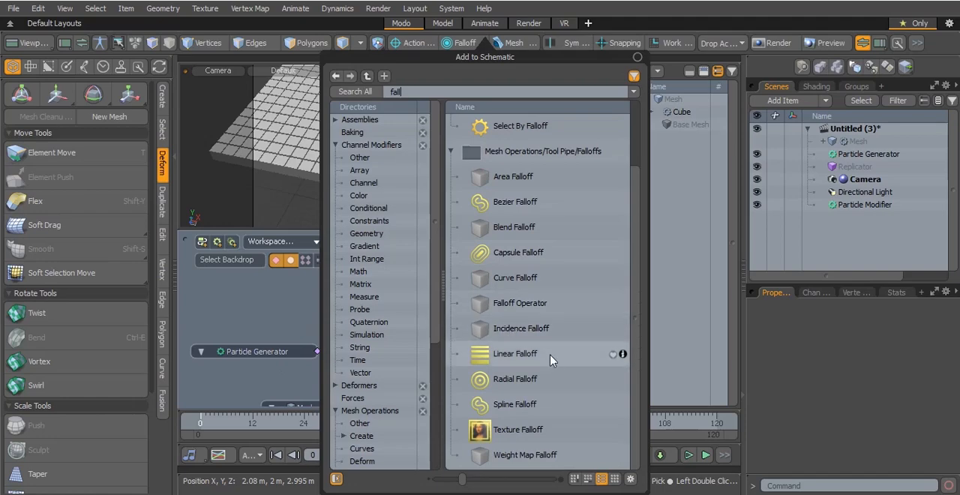
{"action": "double_click", "coordinate": [514, 380]}
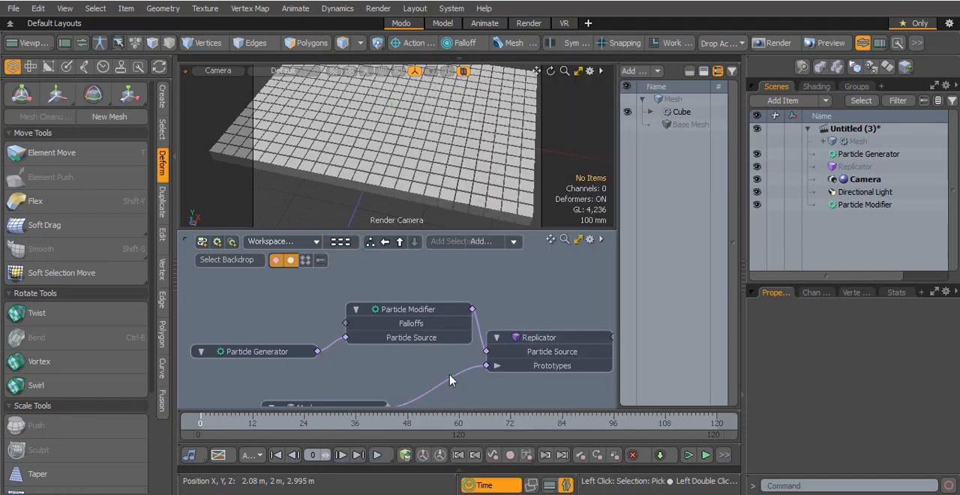
{"action": "left_click_drag", "start_coordinate": [525, 300], "coordinate": [272, 302]}
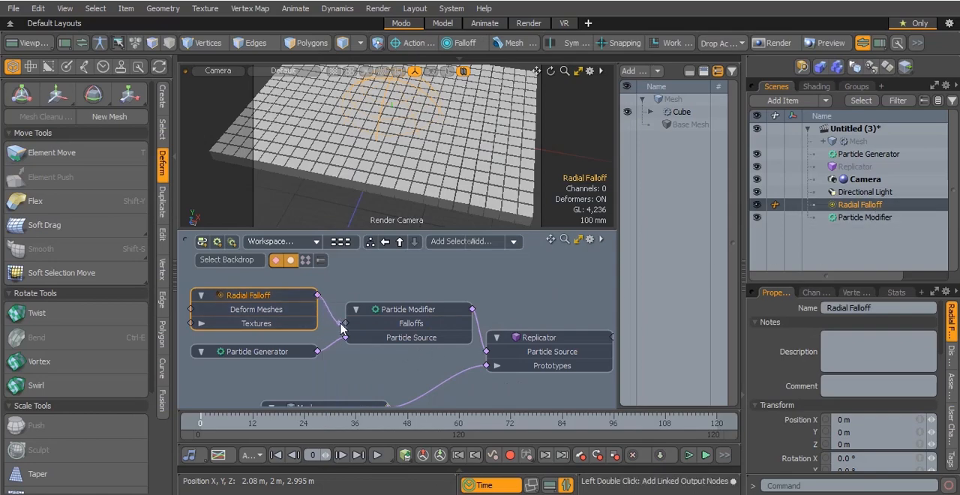
{"action": "left_click_drag", "start_coordinate": [347, 327], "coordinate": [345, 323]}
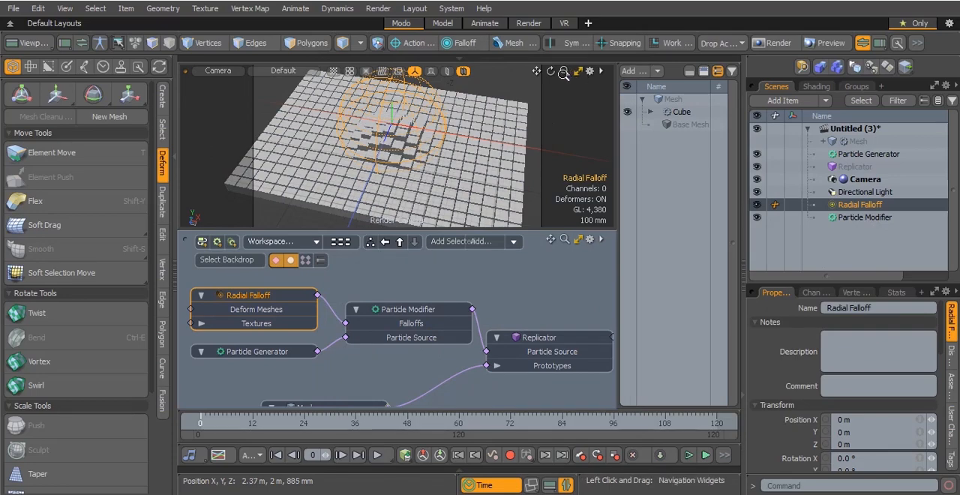
Move the Radial Falloff down into the cube grid, to about 55 mm on X and -455 mm on Y
{"action": "left_click_drag", "start_coordinate": [551, 71], "coordinate": [515, 103]}
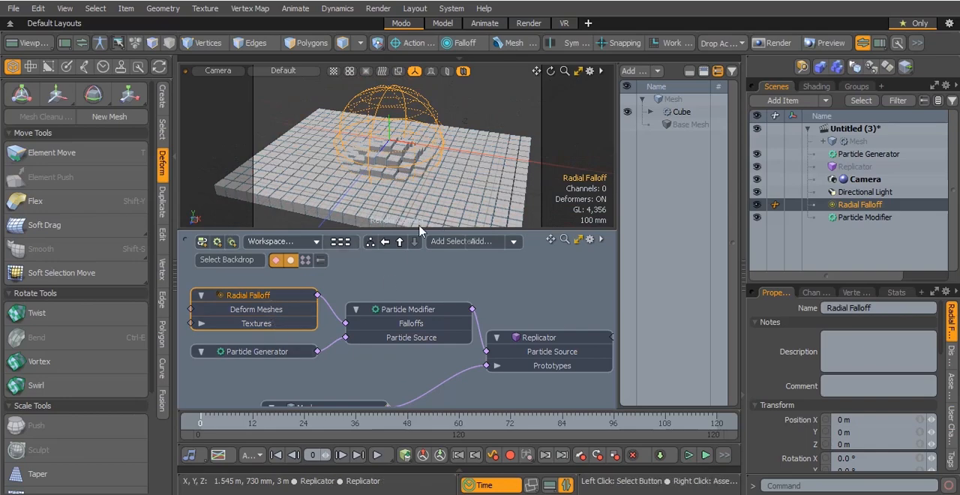
{"action": "left_click", "coordinate": [58, 95]}
{"action": "left_click_drag", "start_coordinate": [389, 117], "coordinate": [405, 168]}
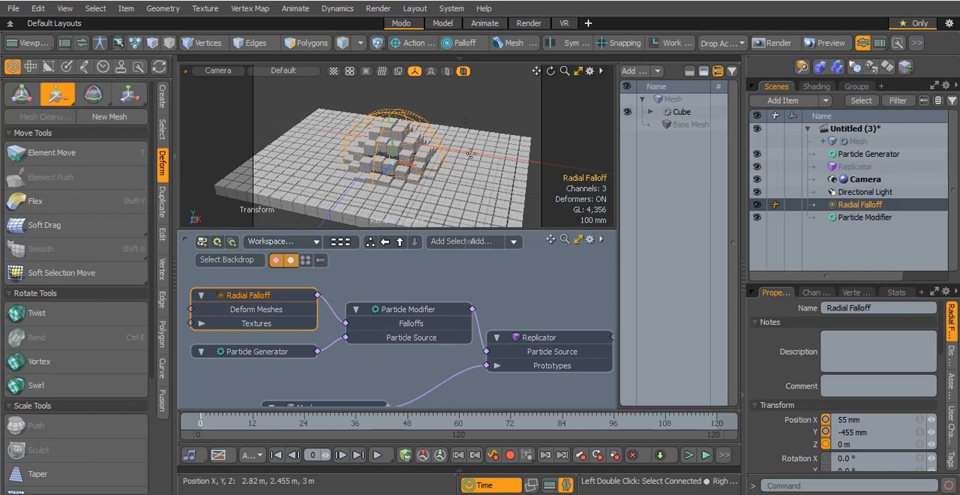
Add a new mesh item to the scene and rename it curve
{"action": "key", "text": "KP_1"}
{"action": "scroll", "coordinate": [414, 149], "scroll_direction": "down", "scroll_amount": 6}
{"action": "scroll", "coordinate": [415, 149], "scroll_direction": "up", "scroll_amount": 2}
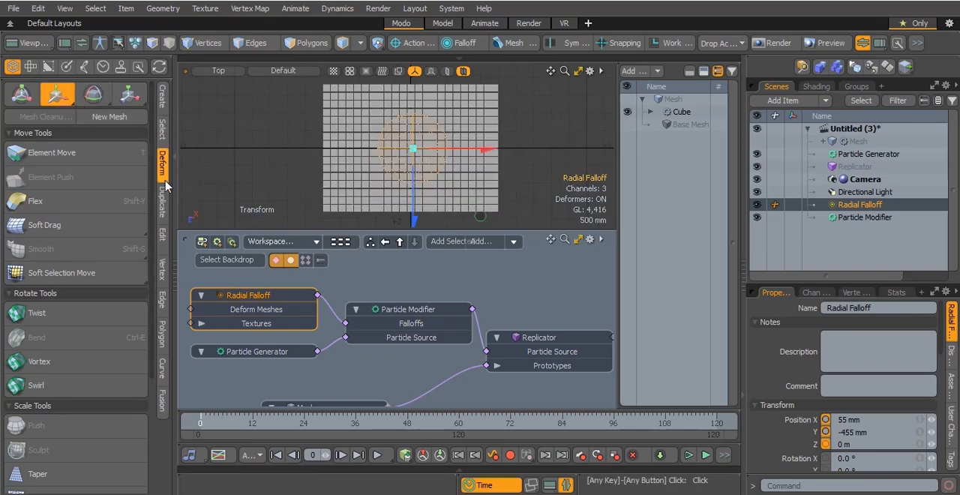
{"action": "left_click", "coordinate": [161, 367]}
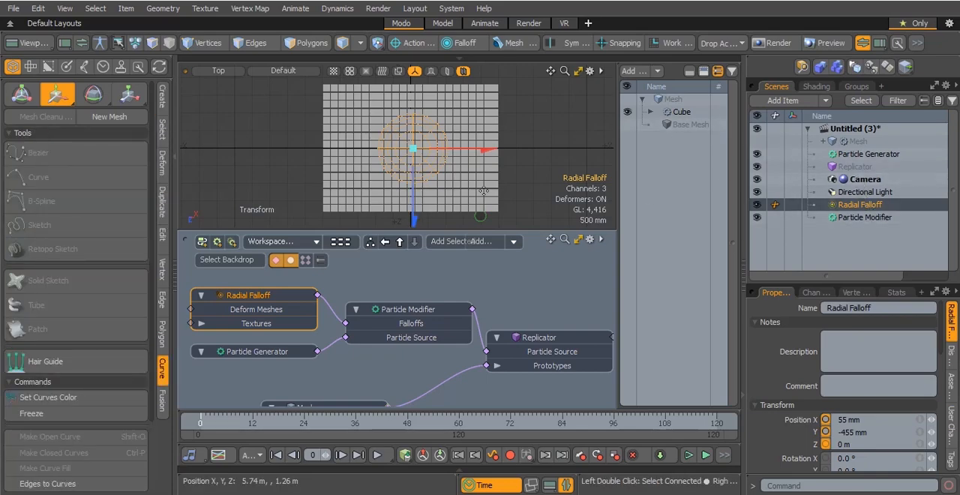
{"action": "left_click", "coordinate": [871, 143]}
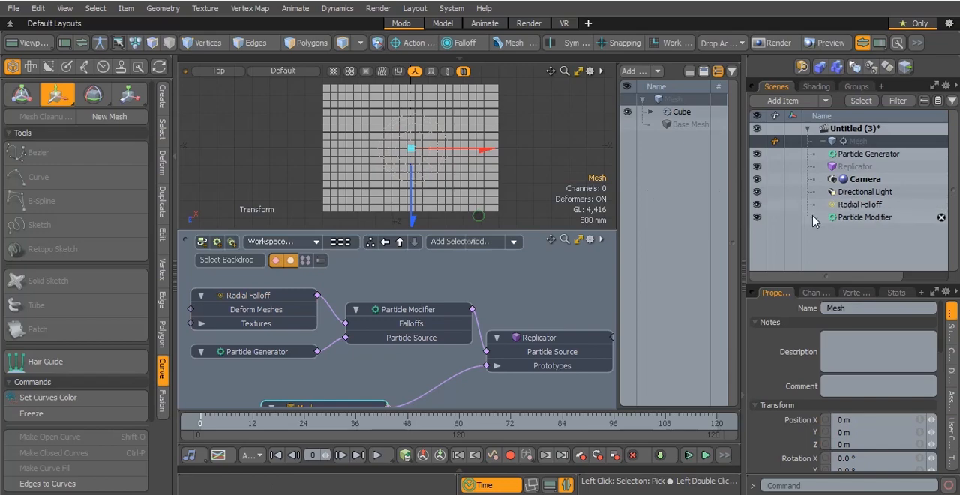
{"action": "left_click", "coordinate": [789, 101]}
{"action": "double_click", "coordinate": [600, 136]}
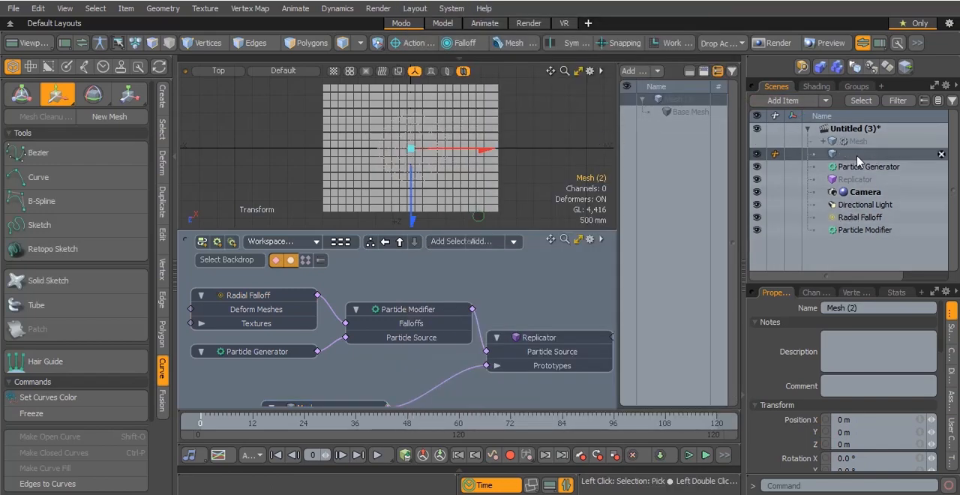
{"action": "left_click", "coordinate": [862, 144]}
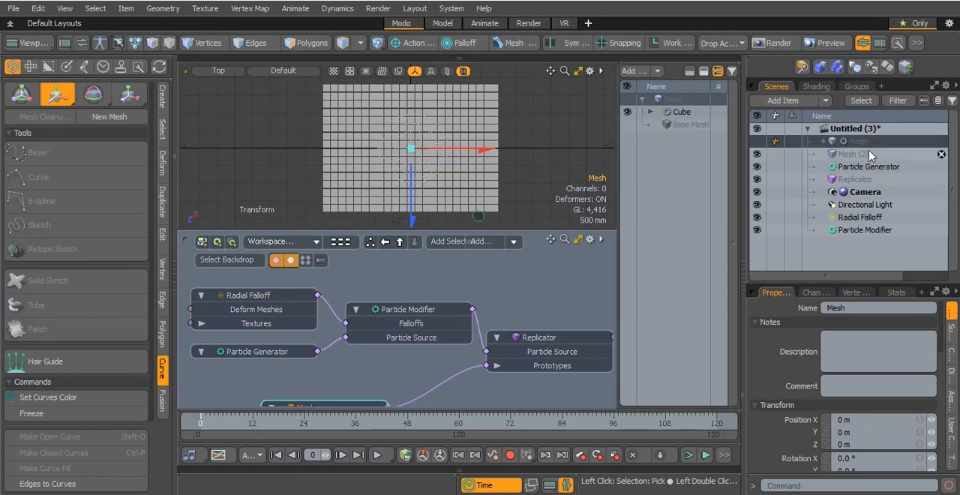
{"action": "left_click", "coordinate": [867, 155]}
{"action": "double_click", "coordinate": [862, 155]}
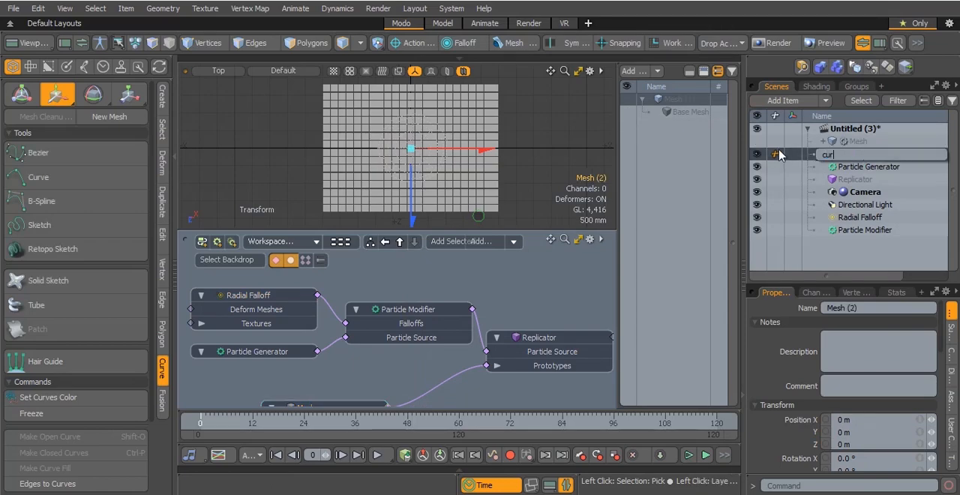
{"action": "key", "text": "Escape"}
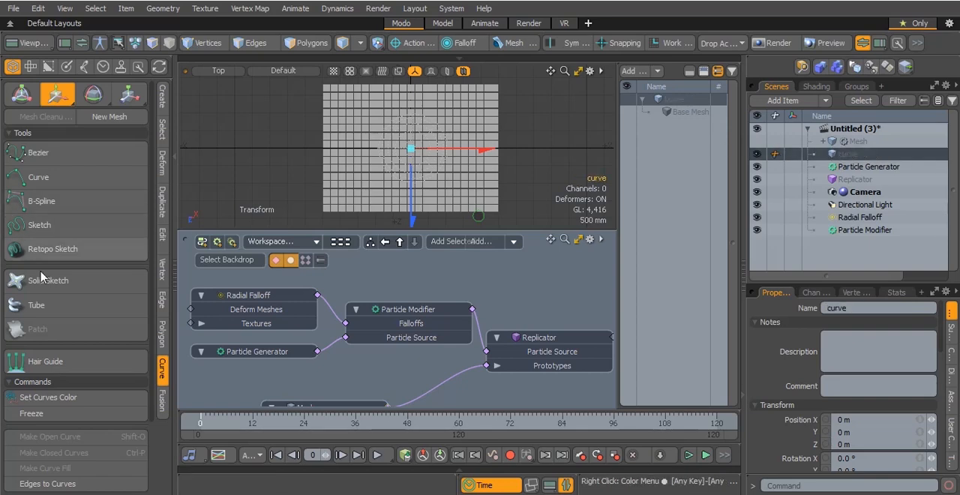
Draw a spiral with the Curve tool in the top view, winding outward from the grid's centre to beyond its edge
{"action": "left_click", "coordinate": [87, 183]}
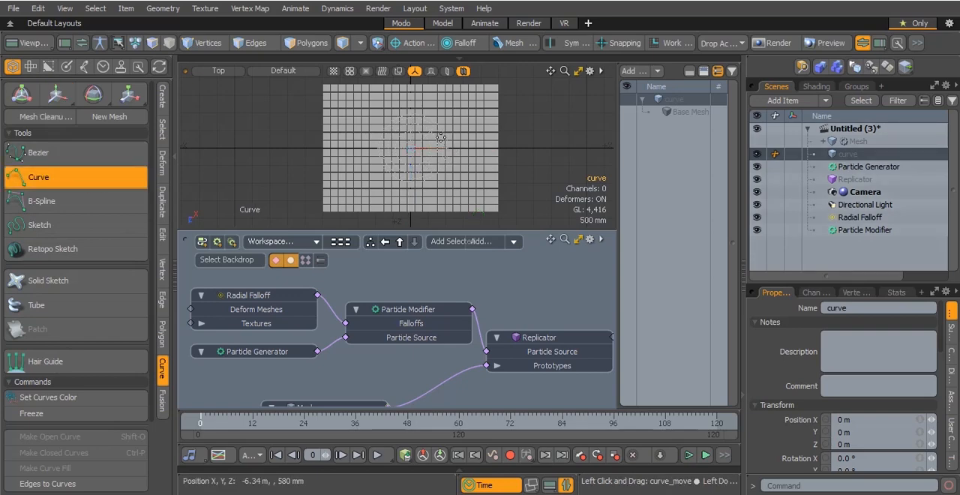
{"action": "left_click", "coordinate": [412, 184]}
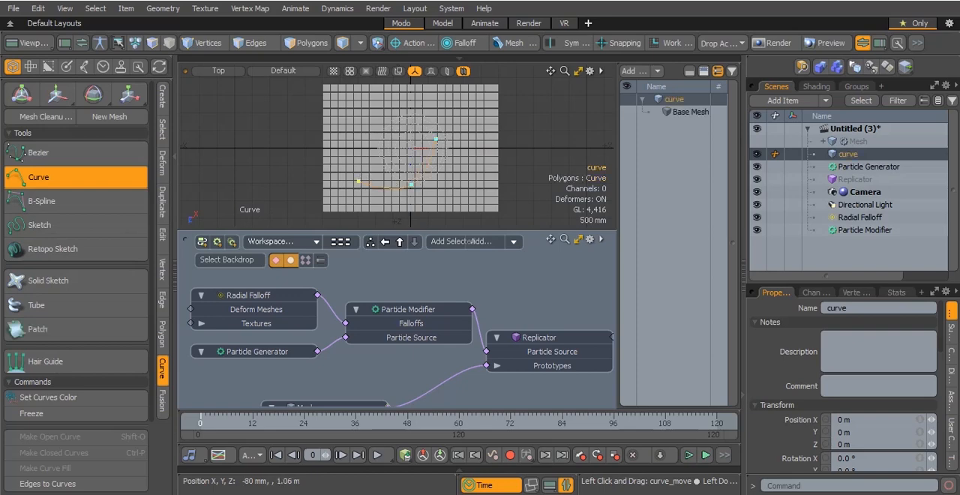
{"action": "left_click", "coordinate": [383, 109]}
{"action": "left_click", "coordinate": [468, 112]}
{"action": "left_click", "coordinate": [470, 178]}
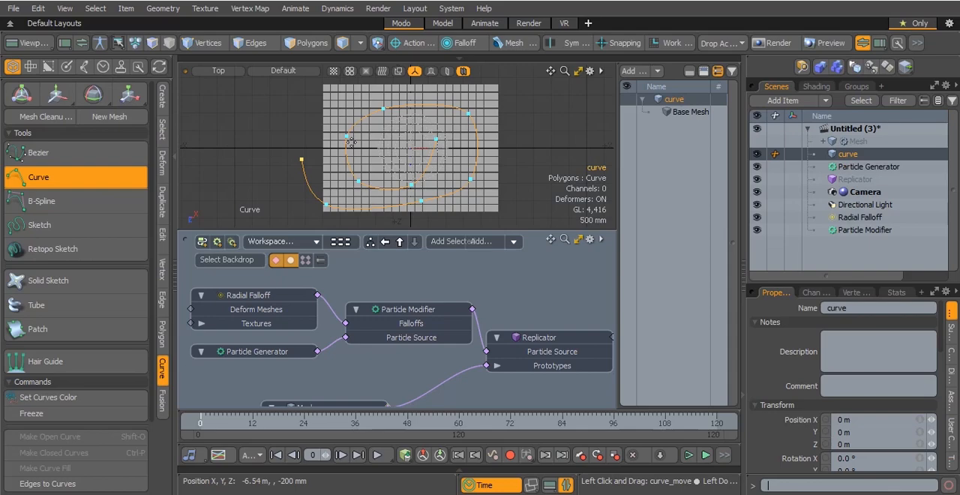
{"action": "key", "text": "w"}
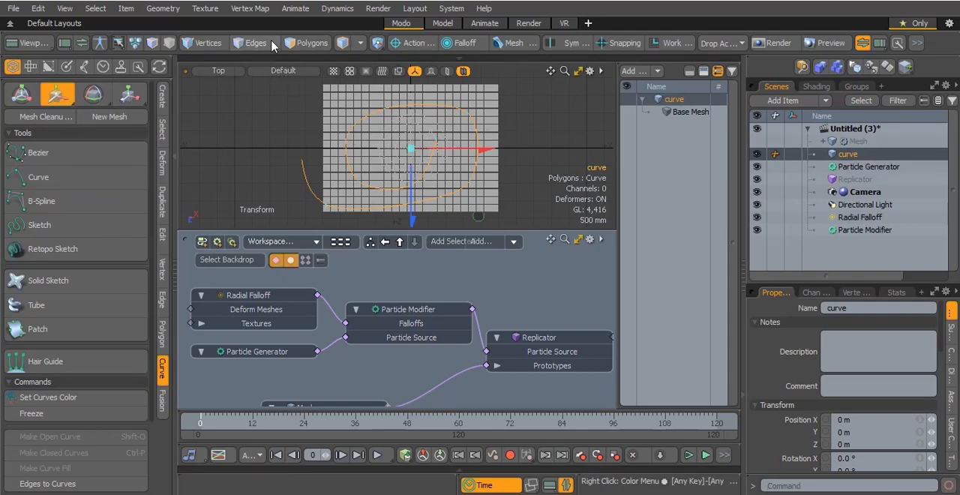
Move two vertices on the curve's upper stretch slightly outward and return to the perspective view
{"action": "left_click", "coordinate": [207, 42]}
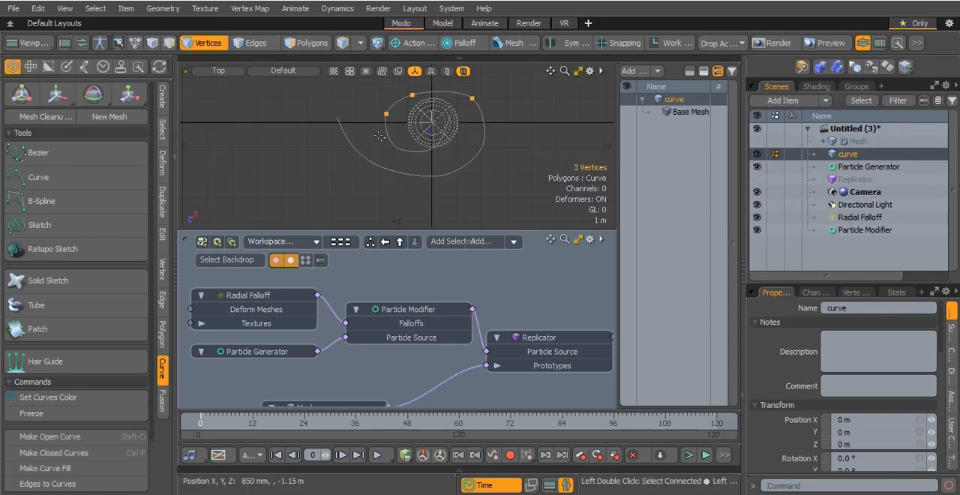
{"action": "left_click", "coordinate": [415, 95]}
{"action": "key", "text": "w"}
{"action": "left_click_drag", "start_coordinate": [415, 95], "coordinate": [420, 87]}
{"action": "key", "text": "space"}
{"action": "left_click", "coordinate": [472, 99]}
{"action": "key", "text": "w"}
{"action": "left_click_drag", "start_coordinate": [473, 99], "coordinate": [467, 93]}
{"action": "left_click", "coordinate": [220, 71]}
{"action": "left_click", "coordinate": [223, 145]}
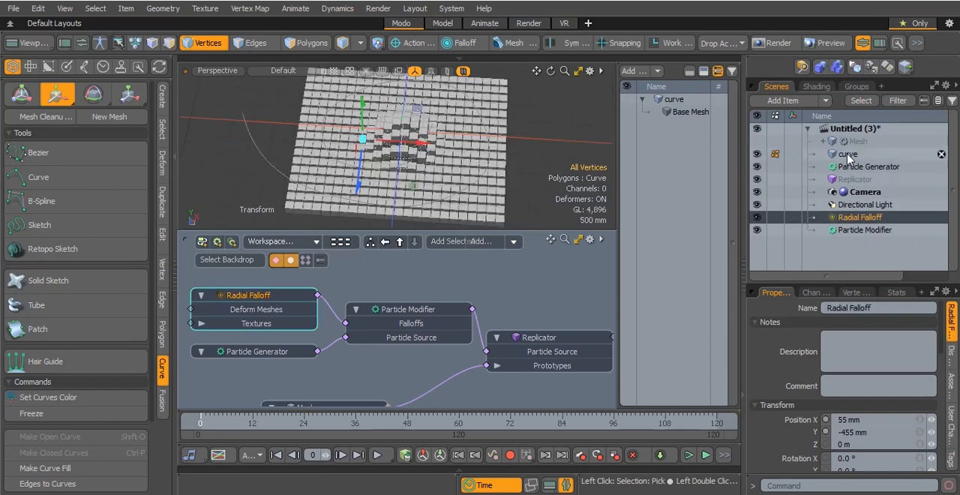
Constrain the Radial Falloff to the curve with a Path constraint
{"action": "left_click", "coordinate": [849, 154], "text": "ctrl"}
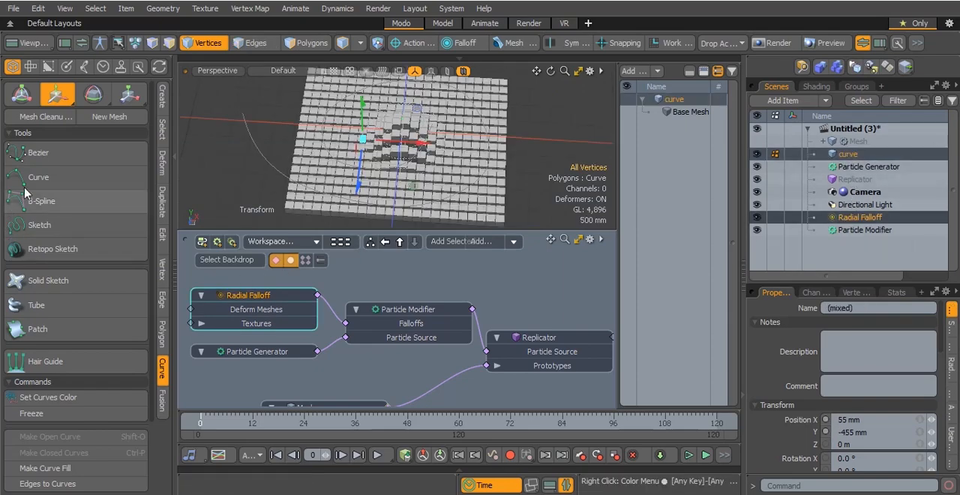
{"action": "left_click", "coordinate": [83, 67]}
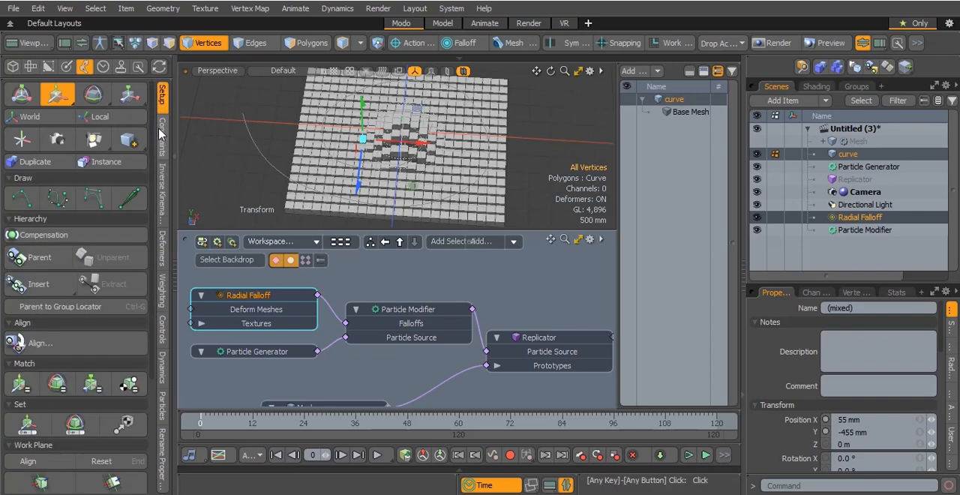
{"action": "scroll", "coordinate": [26, 294], "scroll_direction": "down", "scroll_amount": 4}
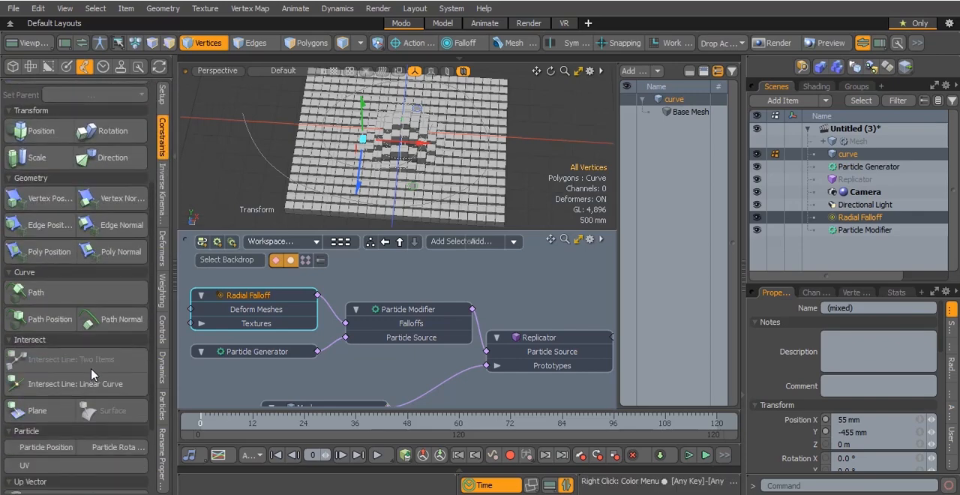
{"action": "left_click", "coordinate": [36, 294]}
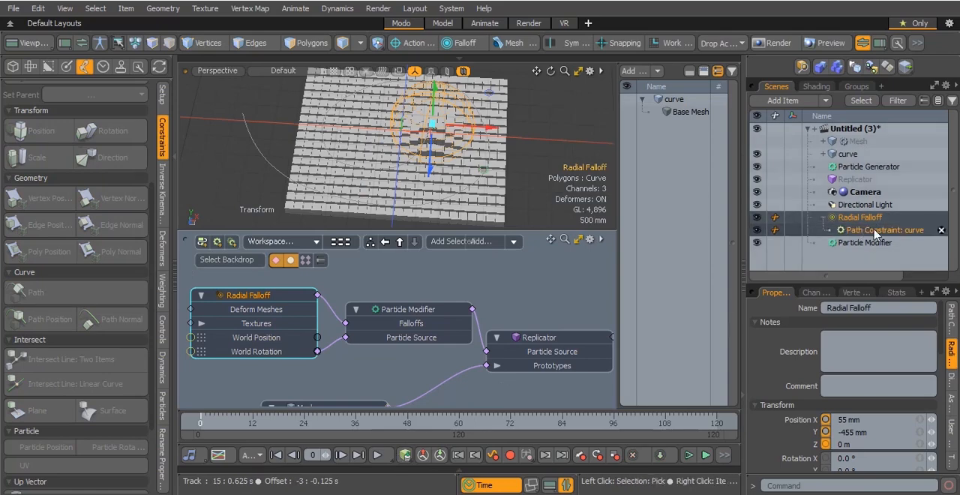
Keyframe the Path Constraint's Path Offset at frames 0 and 72 to animate the falloff along the curve
{"action": "left_click", "coordinate": [875, 231]}
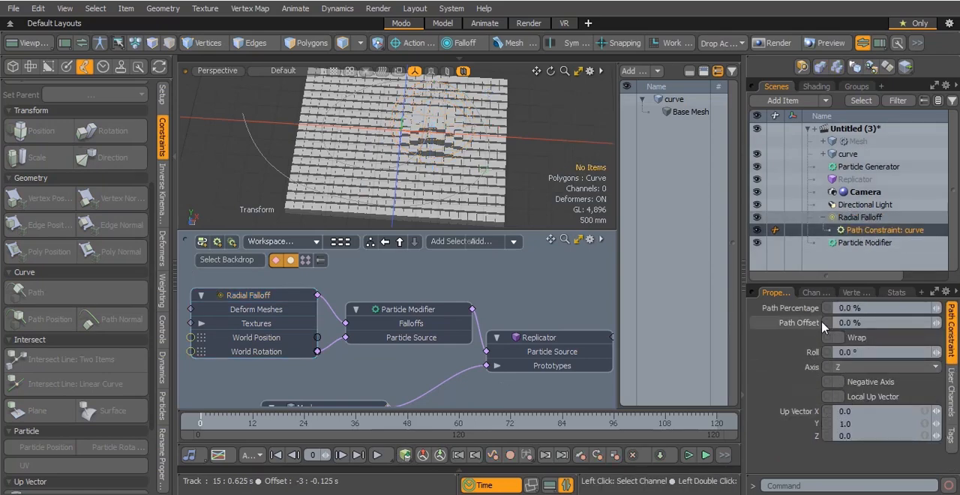
{"action": "mouse_move", "coordinate": [937, 323]}
{"action": "left_mouse_down"}
{"action": "mouse_move", "coordinate": [959, 323]}
{"action": "mouse_move", "coordinate": [937, 323]}
{"action": "left_mouse_up"}
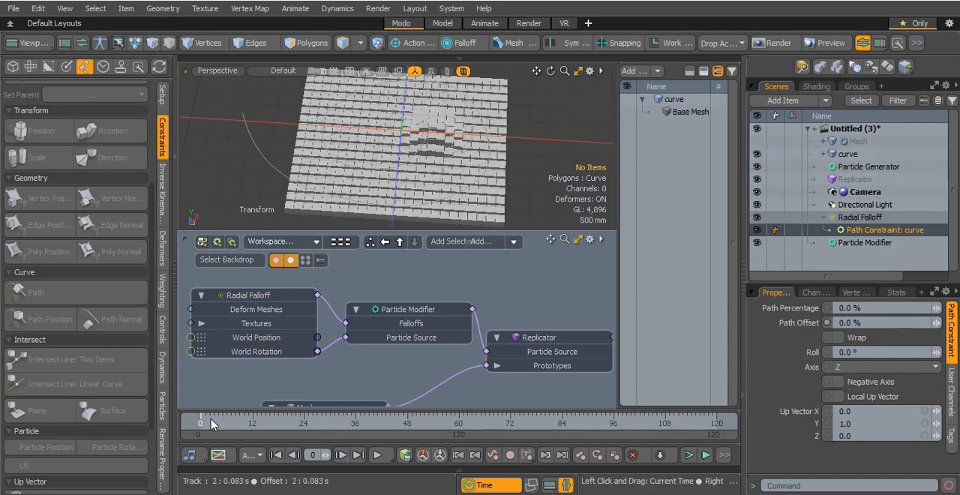
{"action": "left_click", "coordinate": [827, 322]}
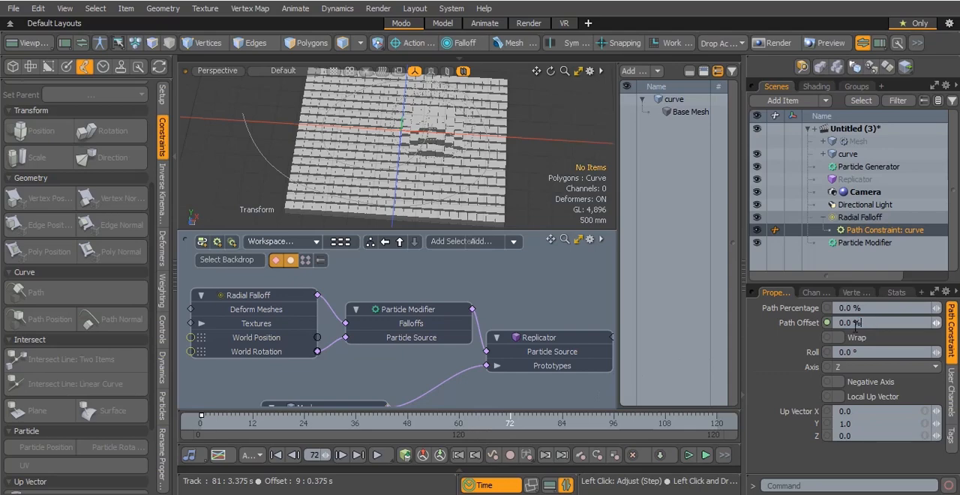
{"action": "left_click_drag", "start_coordinate": [509, 422], "coordinate": [201, 421]}
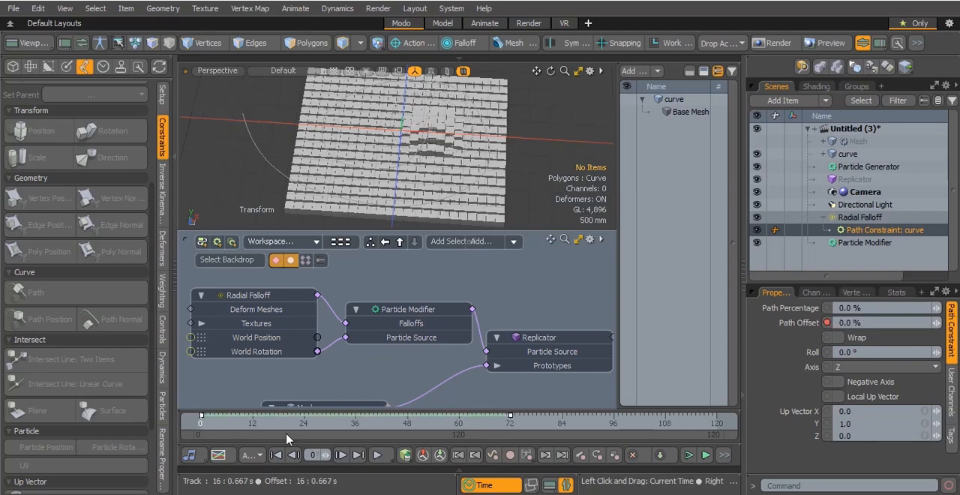
Play back the animation and tidy the schematic by collapsing the Radial Falloff node and repositioning the generator and modifier nodes
{"action": "left_click", "coordinate": [380, 456]}
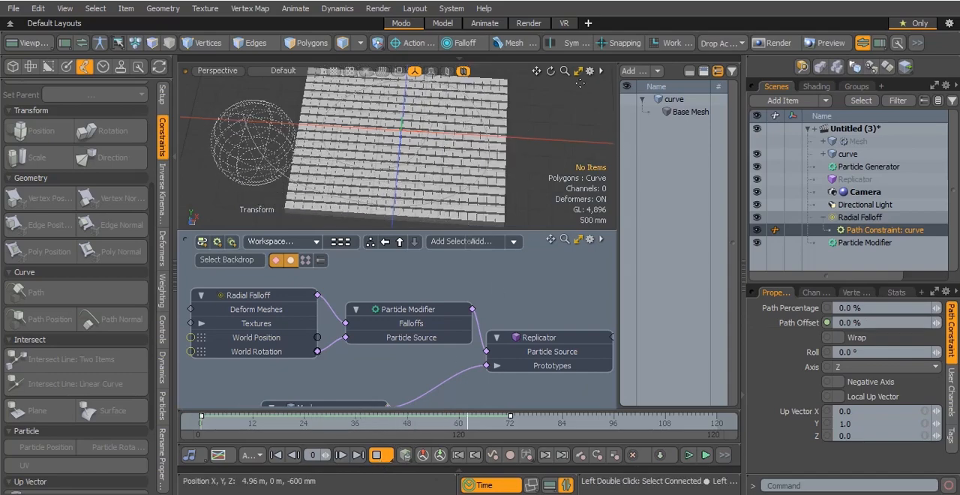
{"action": "left_click_drag", "start_coordinate": [551, 71], "coordinate": [532, 159]}
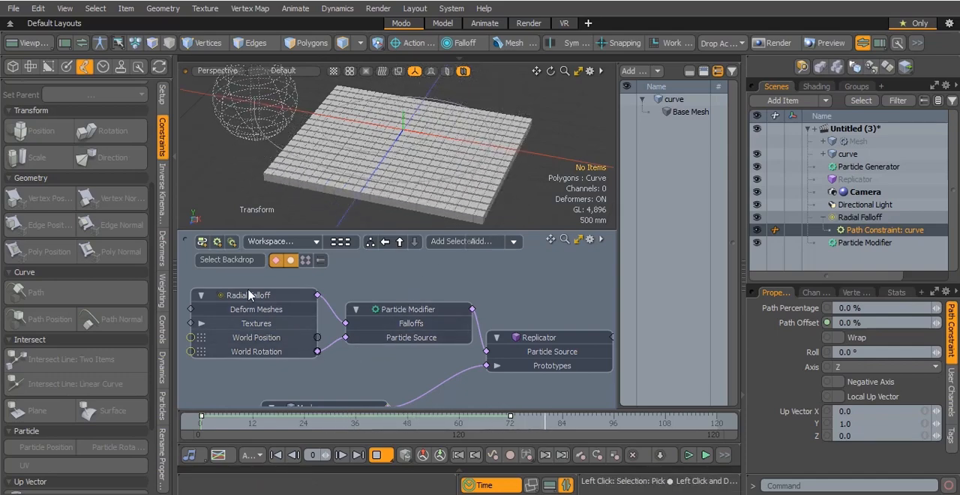
{"action": "left_click", "coordinate": [201, 295]}
{"action": "left_click", "coordinate": [378, 376]}
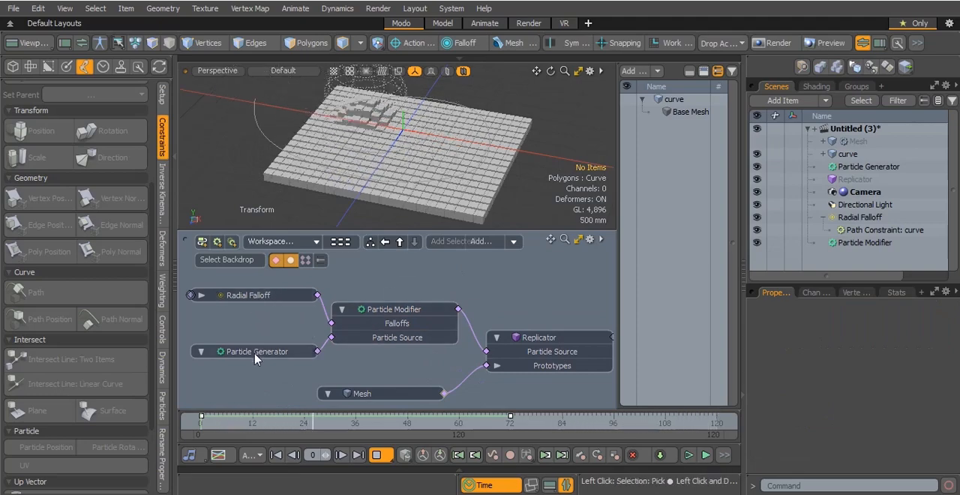
{"action": "left_click_drag", "start_coordinate": [255, 352], "coordinate": [249, 346]}
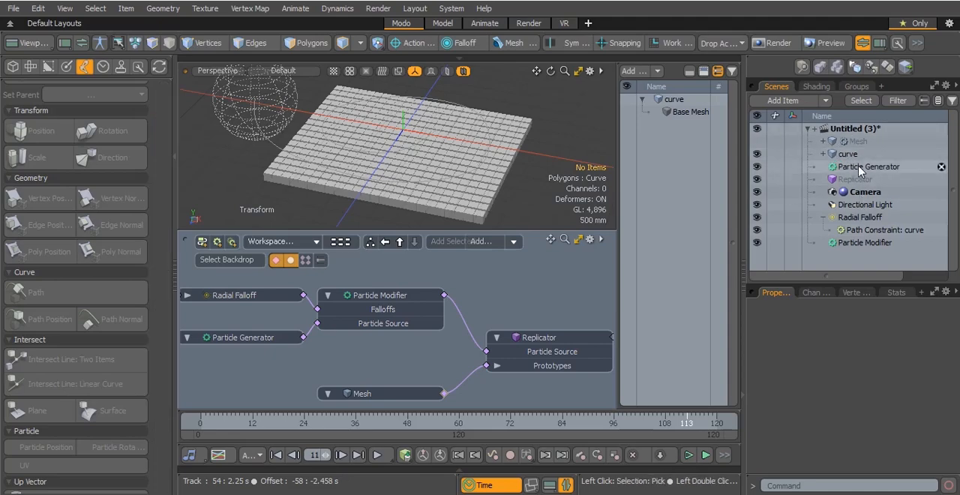
Add another mesh item below the Particle Generator and rename it particle
{"action": "left_click", "coordinate": [863, 166]}
{"action": "left_click", "coordinate": [786, 101]}
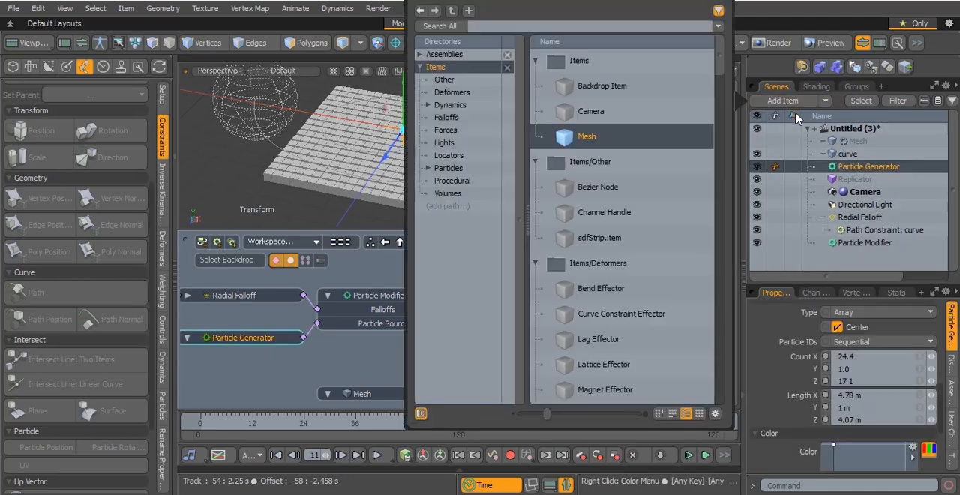
{"action": "double_click", "coordinate": [630, 141]}
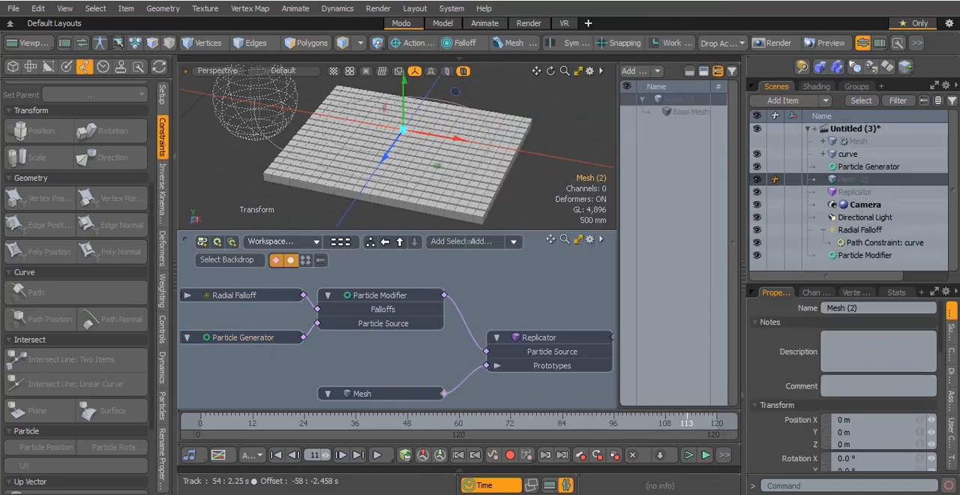
{"action": "double_click", "coordinate": [848, 180]}
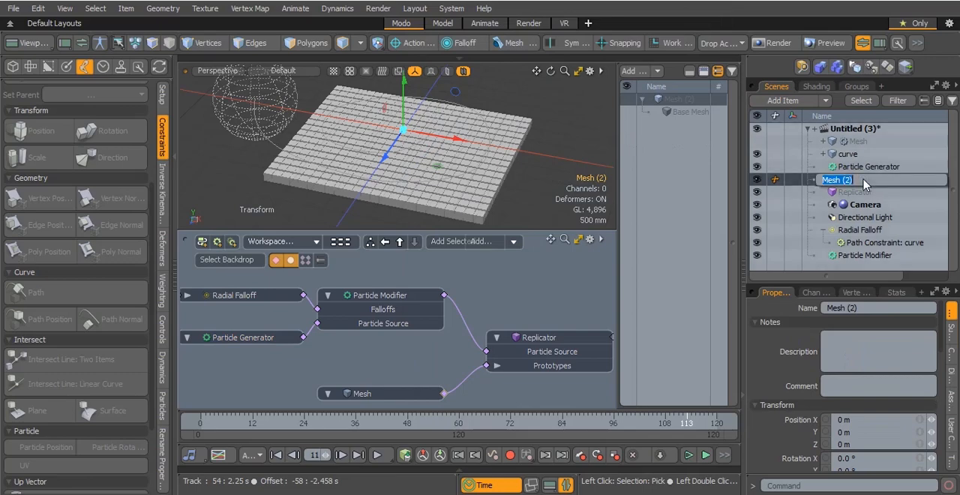
{"action": "type", "text": "particle"}
{"action": "key", "text": "Return"}
Add a Merge Meshes operation to the particle mesh
{"action": "left_click", "coordinate": [632, 71]}
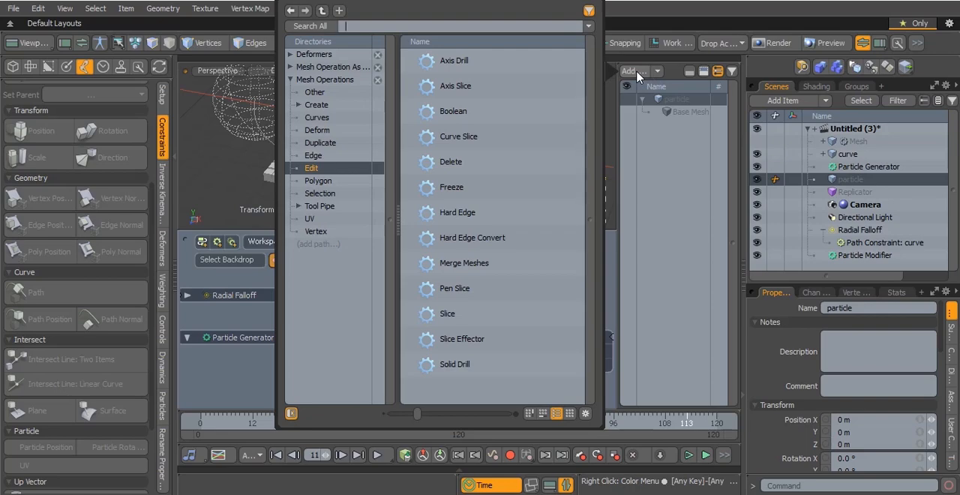
{"action": "type", "text": "mer"}
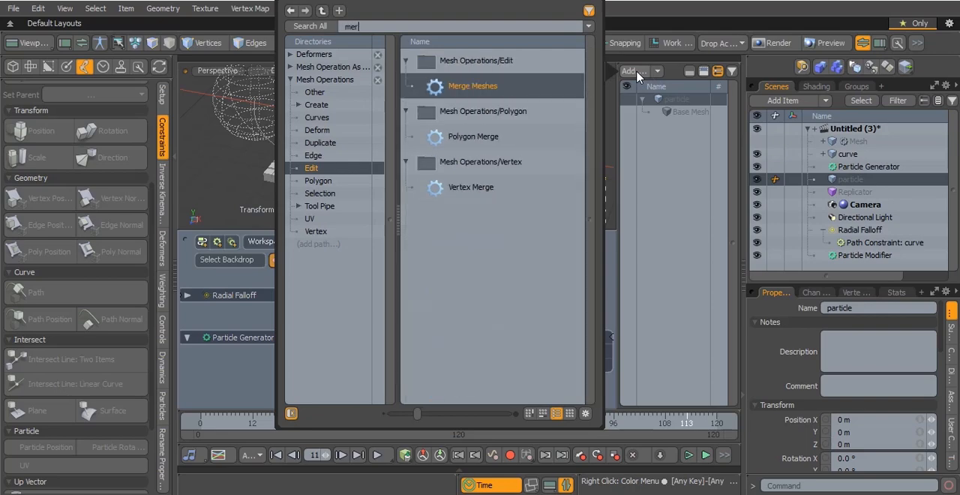
{"action": "double_click", "coordinate": [577, 86]}
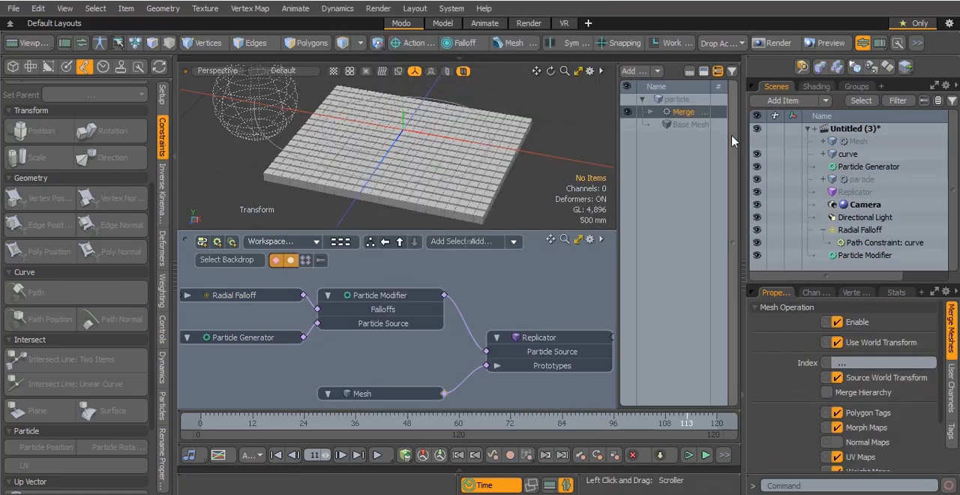
Add the existing Particle Modifier as a source of the Merge Meshes operation
{"action": "left_click", "coordinate": [650, 112]}
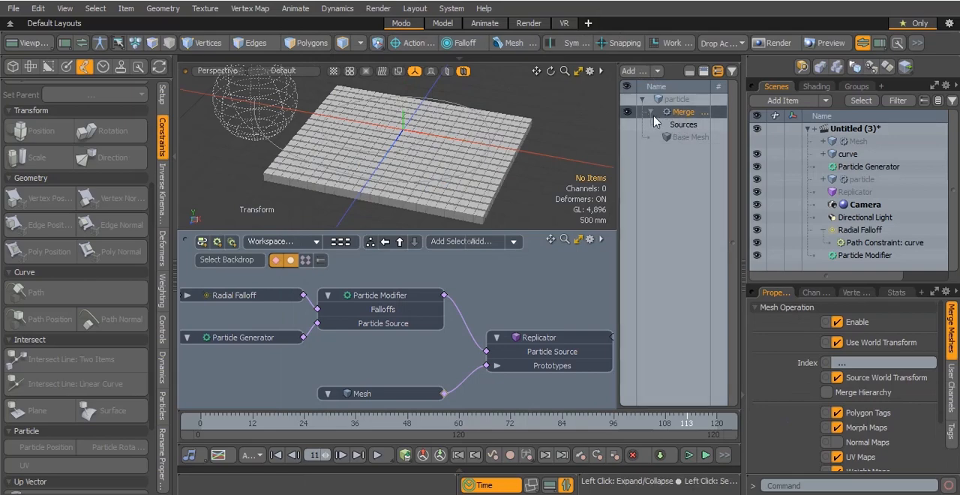
{"action": "left_click", "coordinate": [659, 126]}
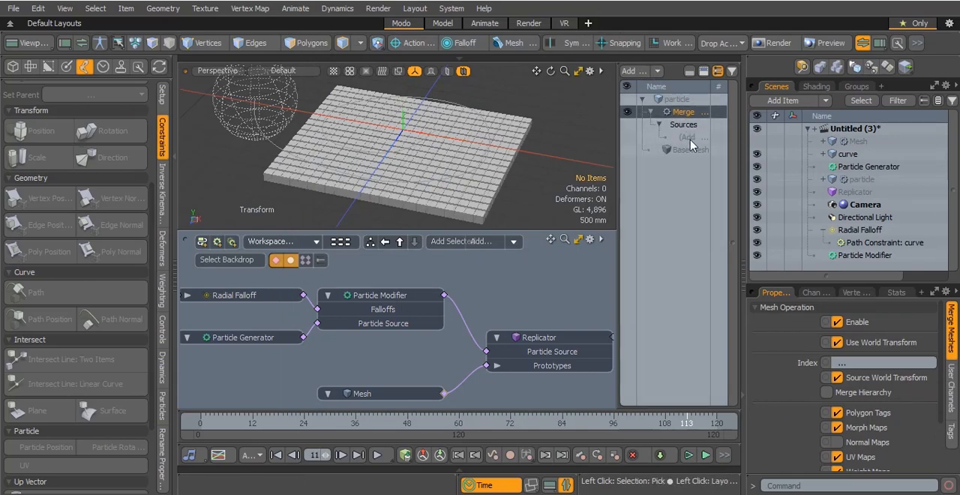
{"action": "left_click", "coordinate": [691, 141]}
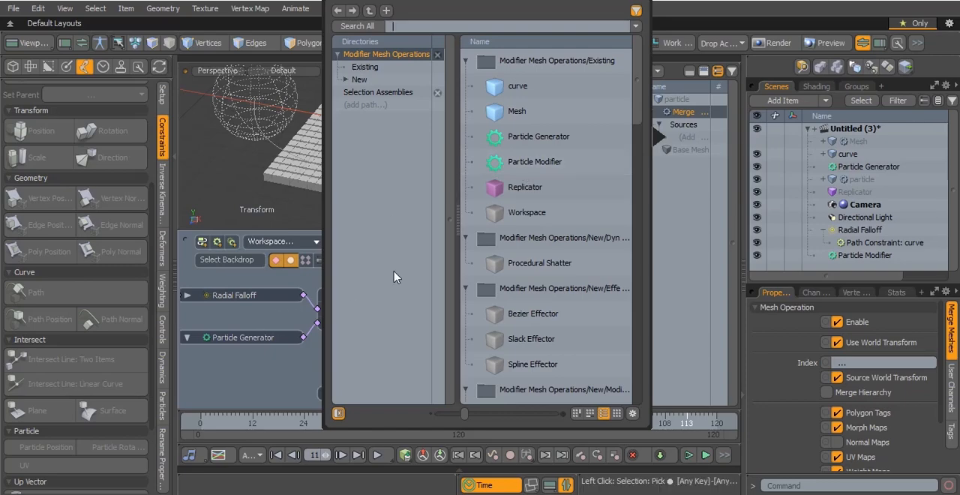
{"action": "left_click_drag", "start_coordinate": [512, 0], "coordinate": [687, 16]}
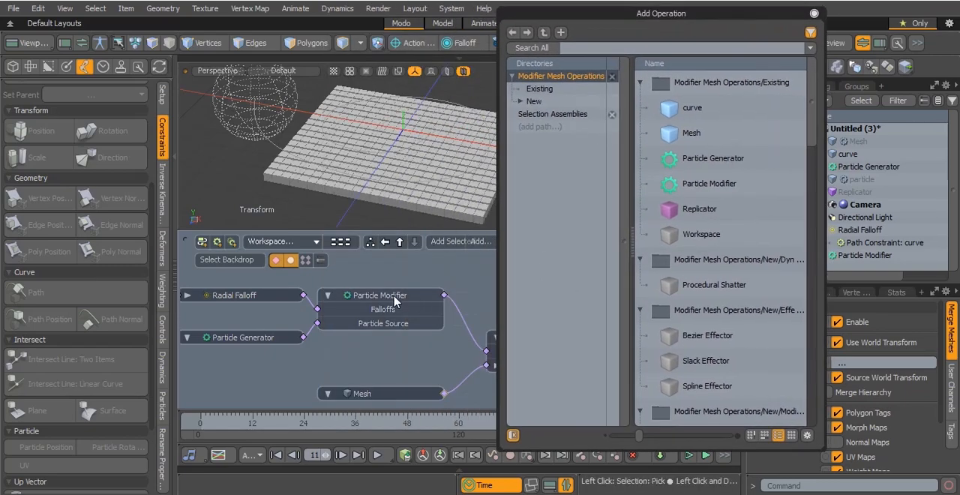
{"action": "left_click_drag", "start_coordinate": [696, 15], "coordinate": [458, 16]}
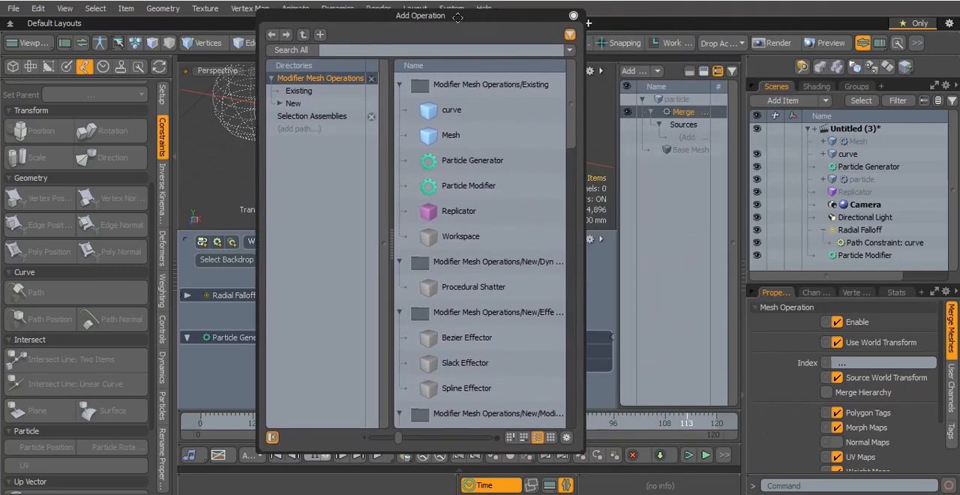
{"action": "left_click", "coordinate": [471, 184]}
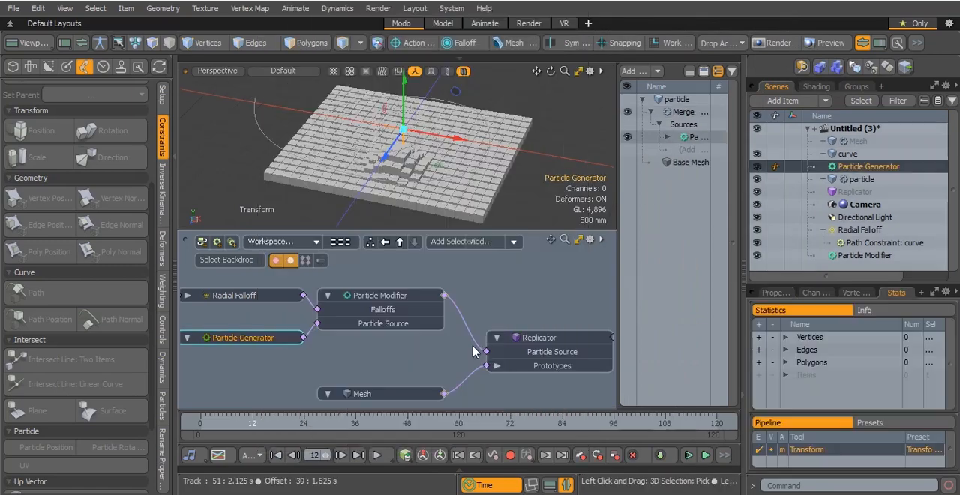
Place the particle mesh in the schematic and link it to the Replicator's Particle Source in place of the Particle Modifier
{"action": "left_click_drag", "start_coordinate": [862, 179], "coordinate": [447, 321]}
{"action": "left_click_drag", "start_coordinate": [371, 344], "coordinate": [373, 350]}
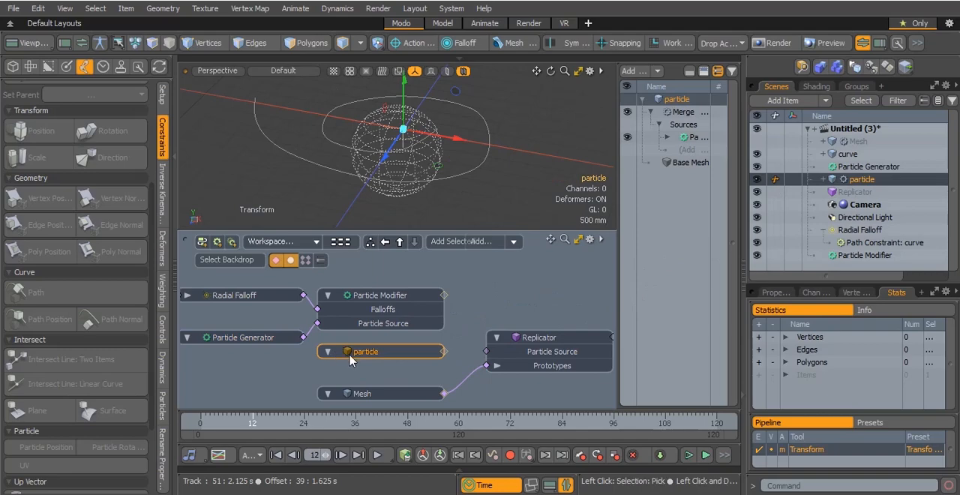
{"action": "left_click_drag", "start_coordinate": [444, 351], "coordinate": [486, 357]}
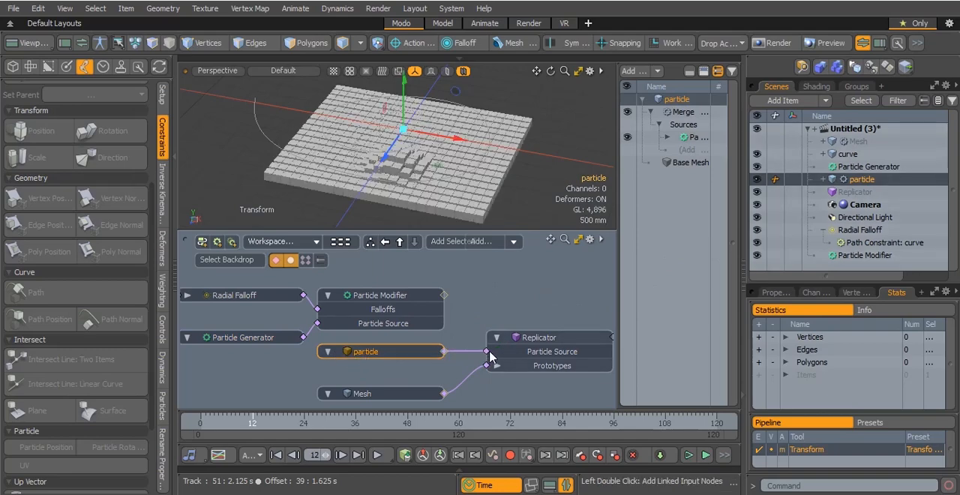
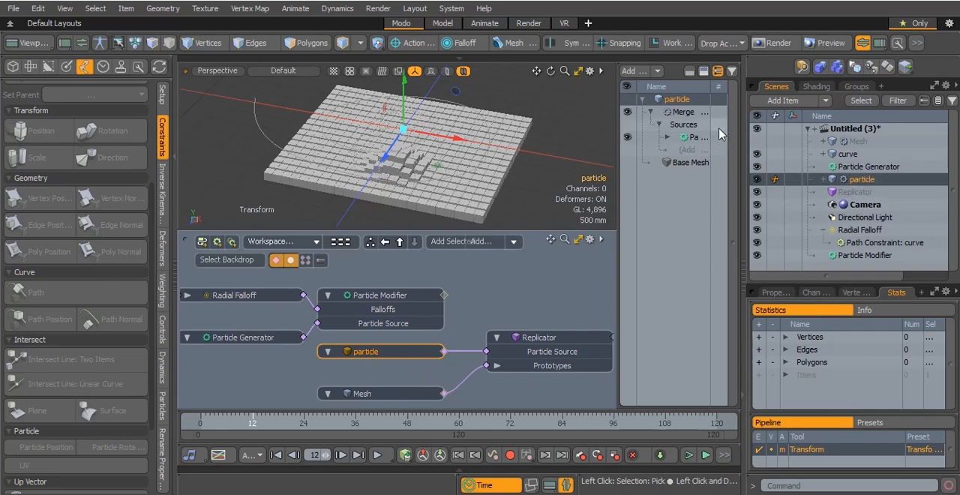
Add a Soft Lag deformer to the particle mesh and preview the animation
{"action": "left_click", "coordinate": [636, 72]}
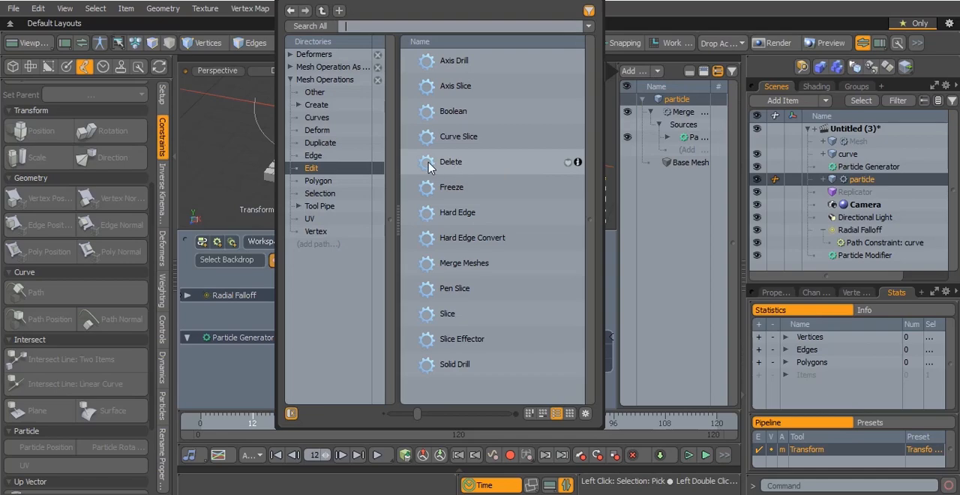
{"action": "type", "text": "l"}
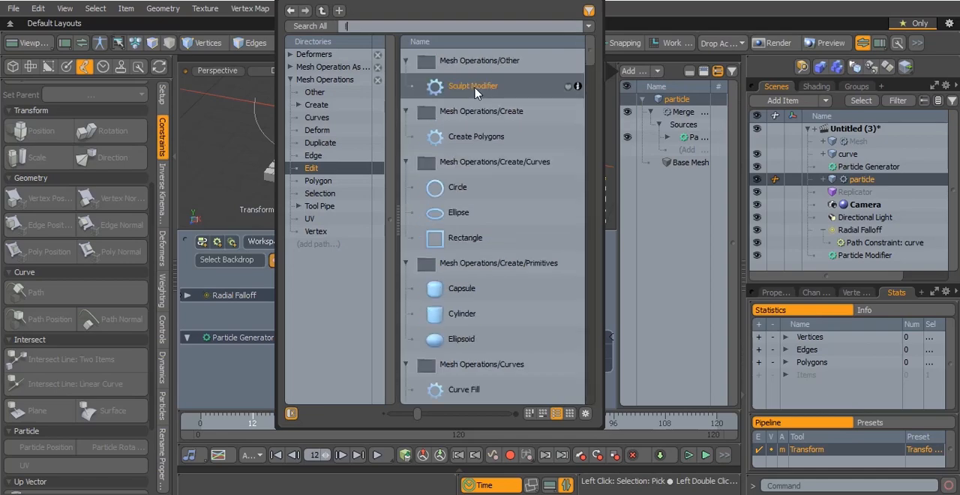
{"action": "type", "text": "ag"}
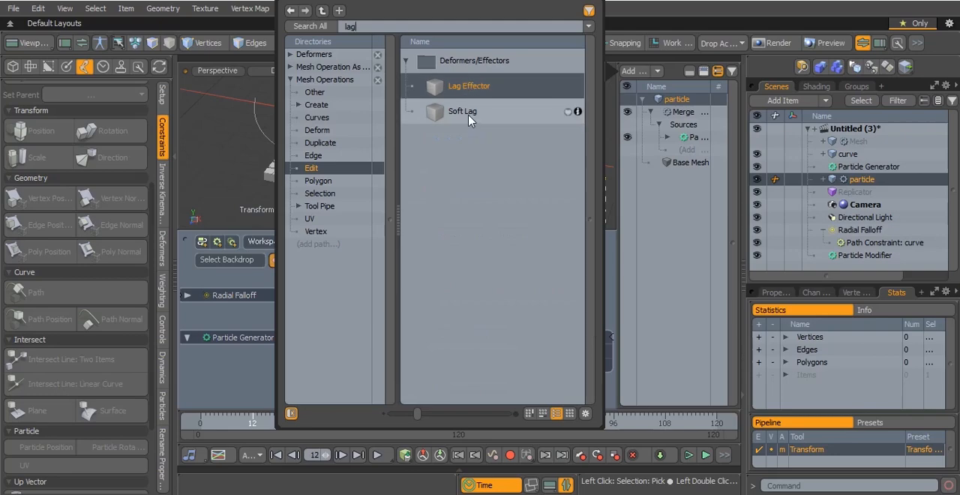
{"action": "double_click", "coordinate": [462, 111]}
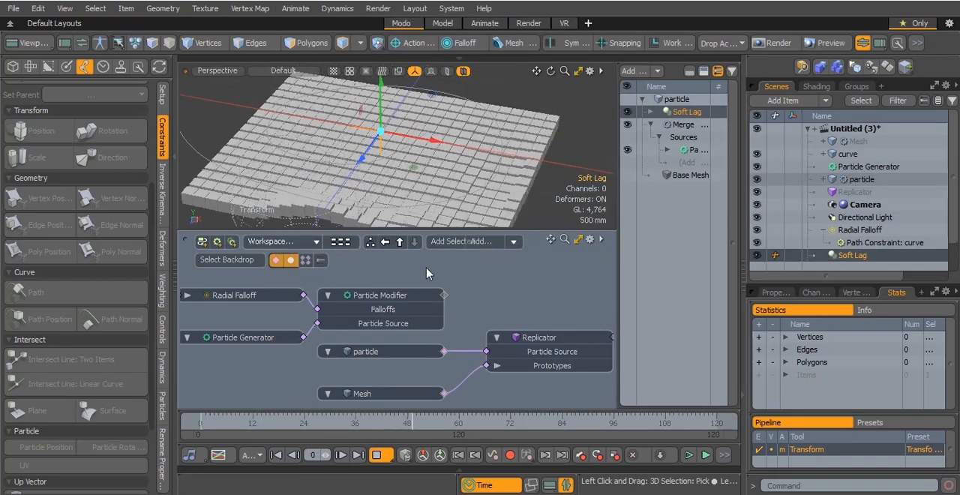
{"action": "left_click", "coordinate": [376, 454]}
Add a Group layer directly above the Base Material in the Shader Tree
{"action": "left_click", "coordinate": [362, 393]}
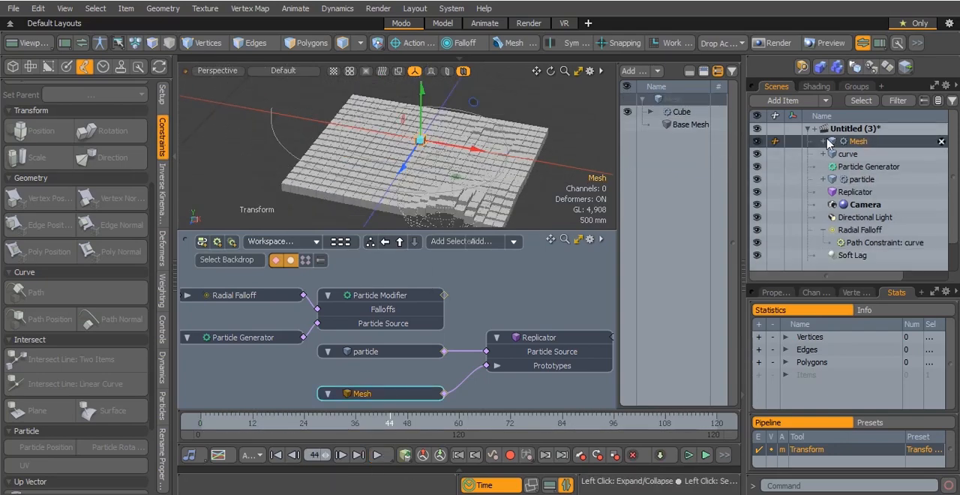
{"action": "left_click", "coordinate": [817, 86]}
{"action": "left_click", "coordinate": [813, 194]}
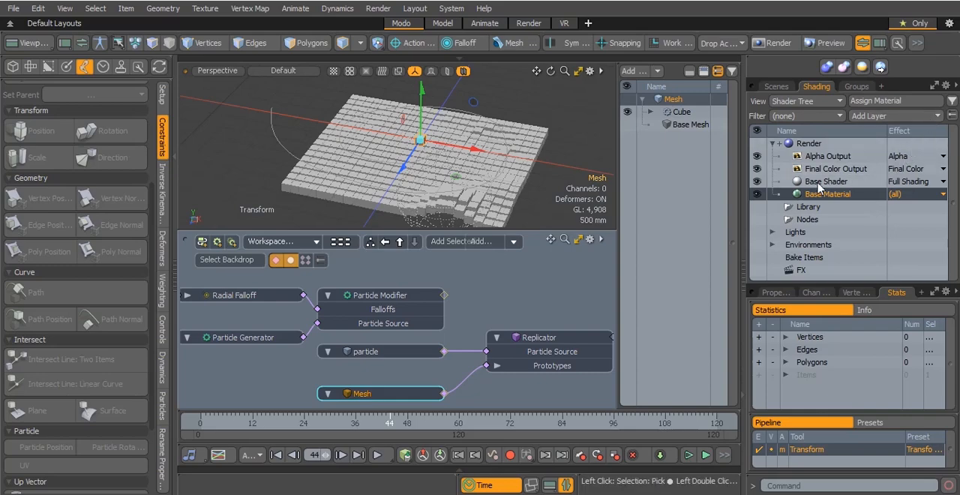
{"action": "left_click", "coordinate": [935, 117]}
{"action": "left_click", "coordinate": [873, 142]}
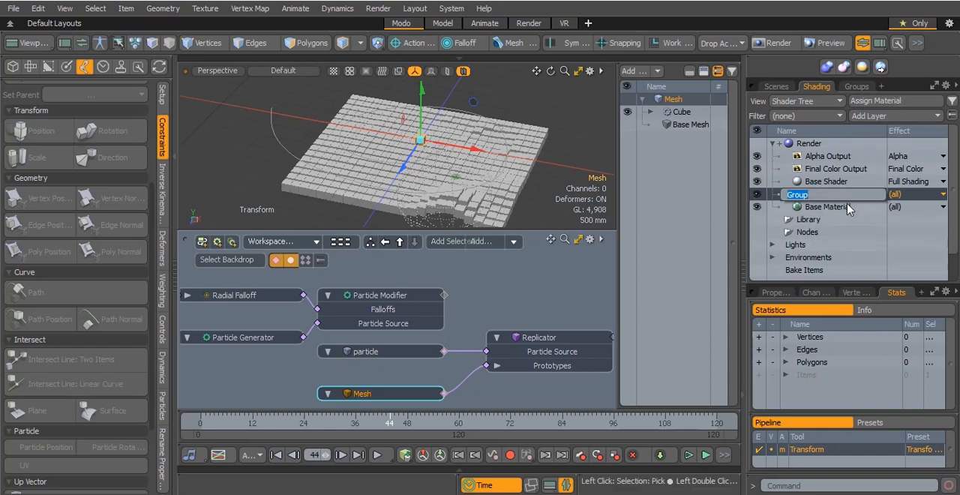
Keep the new group's default name and limit the group to the Mesh item
{"action": "double_click", "coordinate": [817, 196]}
{"action": "left_click", "coordinate": [776, 293]}
{"action": "left_click", "coordinate": [951, 316]}
{"action": "scroll", "coordinate": [817, 394], "scroll_direction": "down", "scroll_amount": 2}
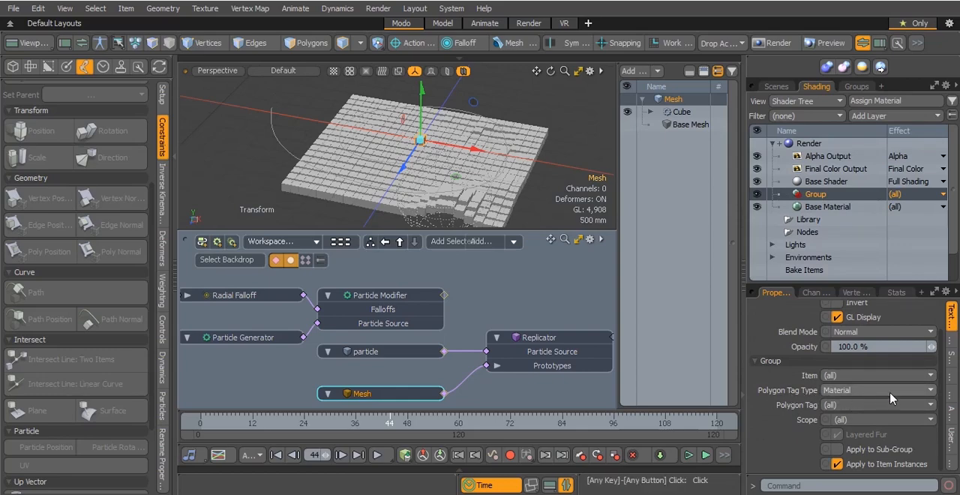
{"action": "left_click", "coordinate": [857, 377]}
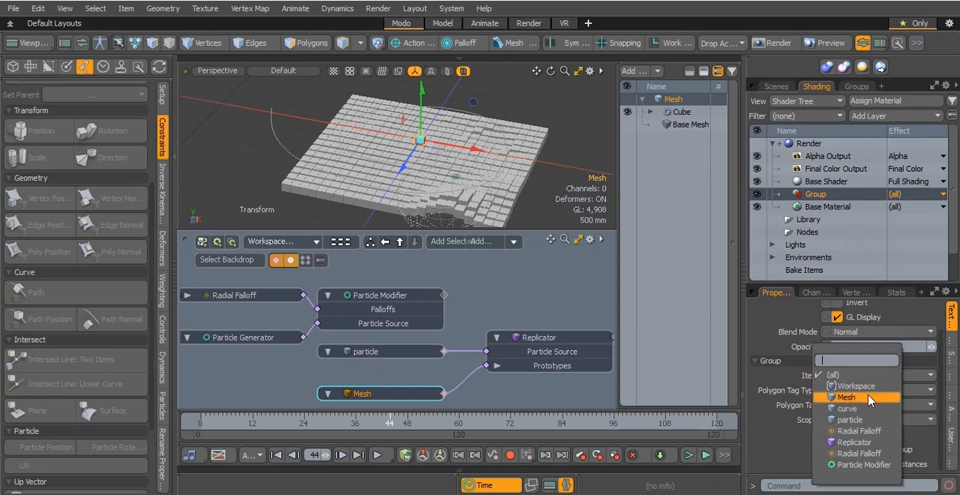
{"action": "left_click", "coordinate": [870, 398]}
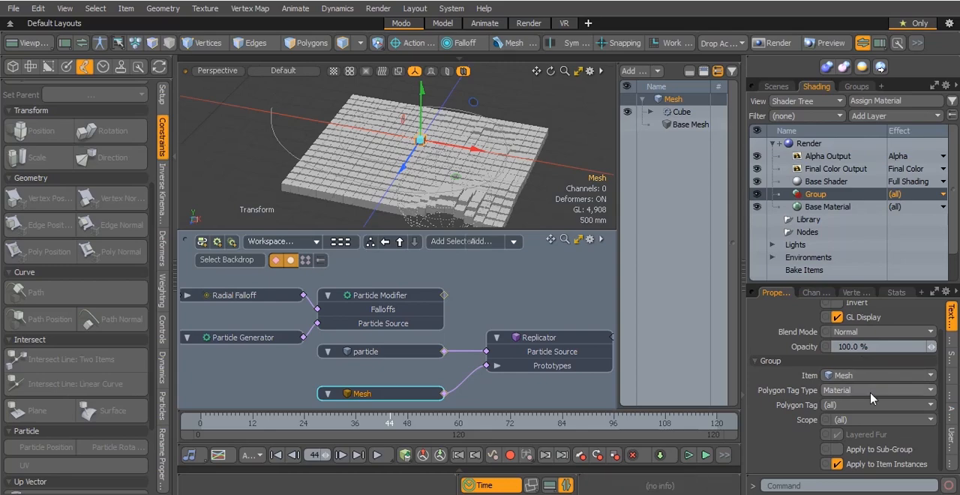
Add a Material layer inside the group that is assigned to the Mesh item
{"action": "right_click", "coordinate": [812, 196]}
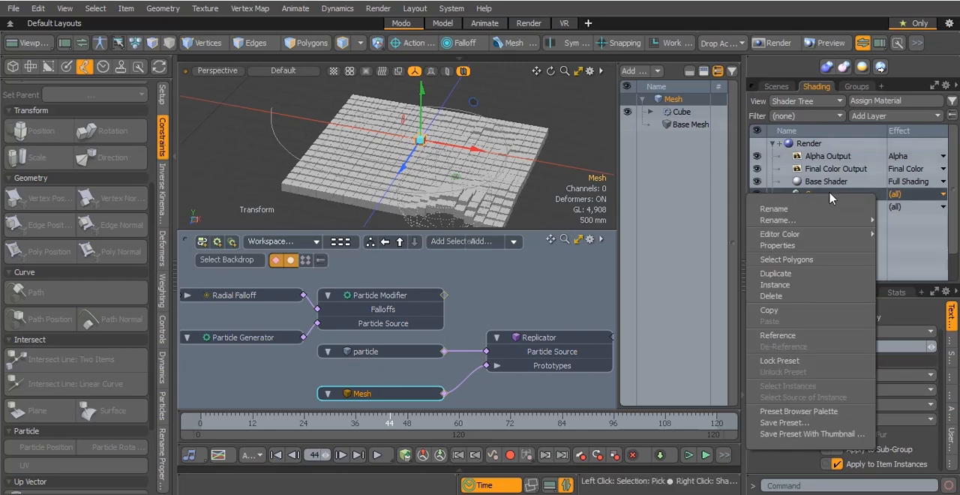
{"action": "left_click", "coordinate": [935, 116]}
{"action": "left_click", "coordinate": [912, 168]}
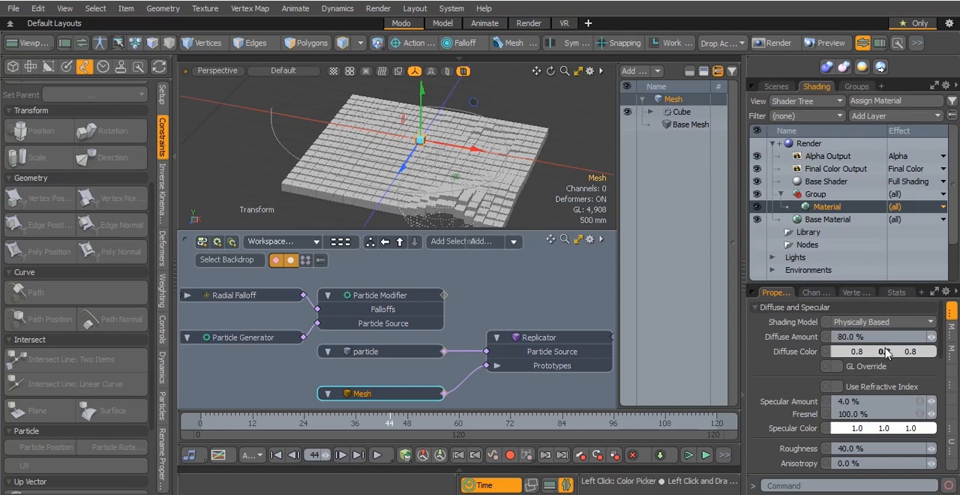
Try a saturated red diffuse color on the group's material and return it to near-white
{"action": "left_click", "coordinate": [883, 351]}
{"action": "left_click_drag", "start_coordinate": [488, 200], "coordinate": [595, 205]}
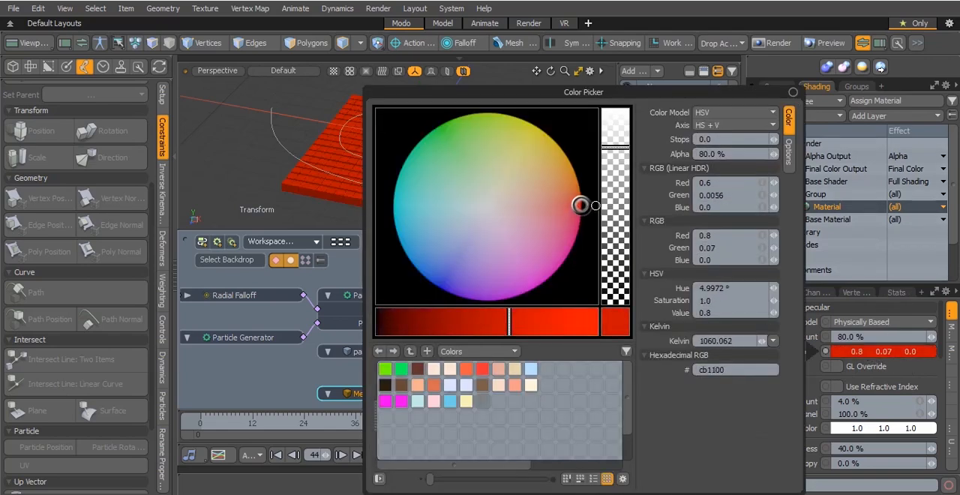
{"action": "left_click", "coordinate": [793, 92]}
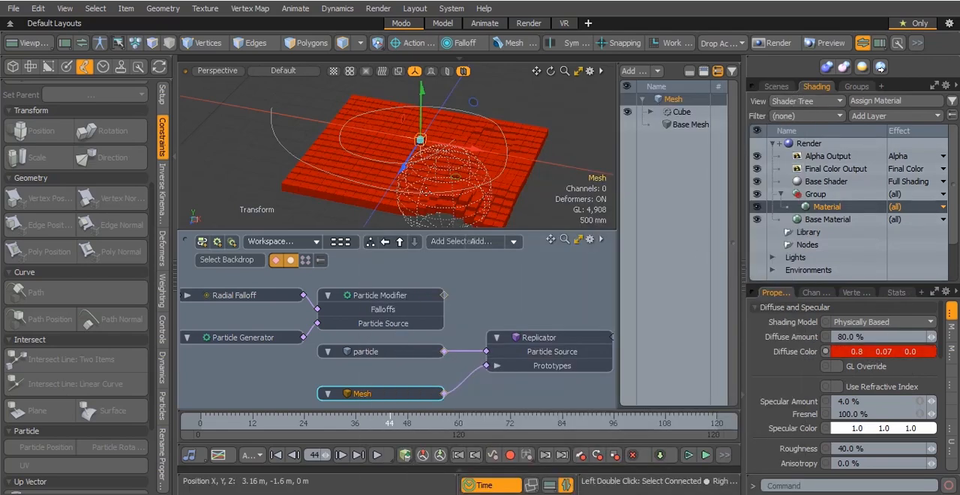
{"action": "left_click", "coordinate": [882, 351]}
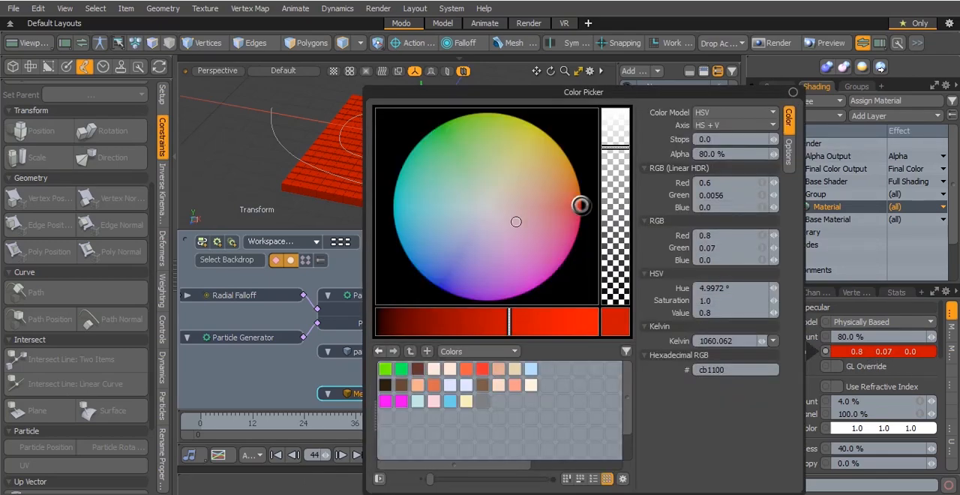
{"action": "left_click_drag", "start_coordinate": [523, 226], "coordinate": [484, 206]}
Add a Gradient processing layer above the Material in the group, driving Diffuse Color
{"action": "left_click", "coordinate": [847, 210]}
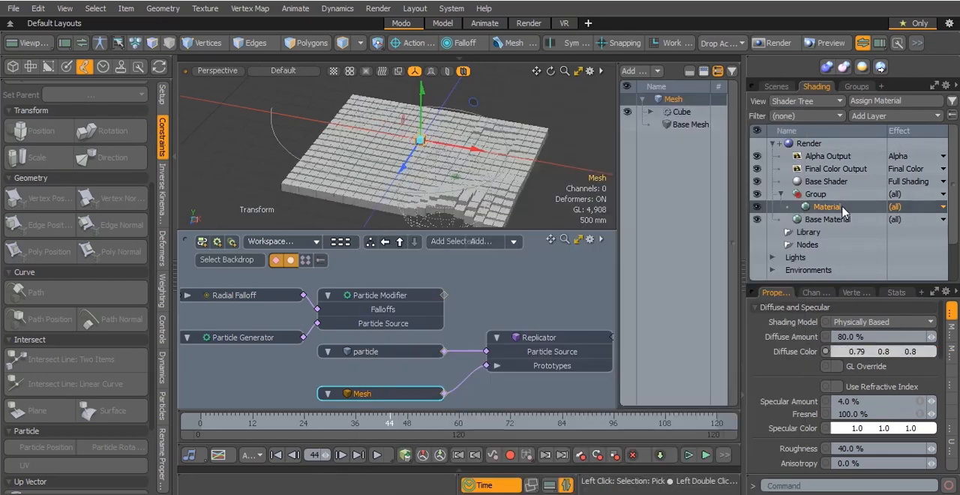
{"action": "left_click", "coordinate": [939, 119]}
{"action": "mouse_move", "coordinate": [912, 217]}
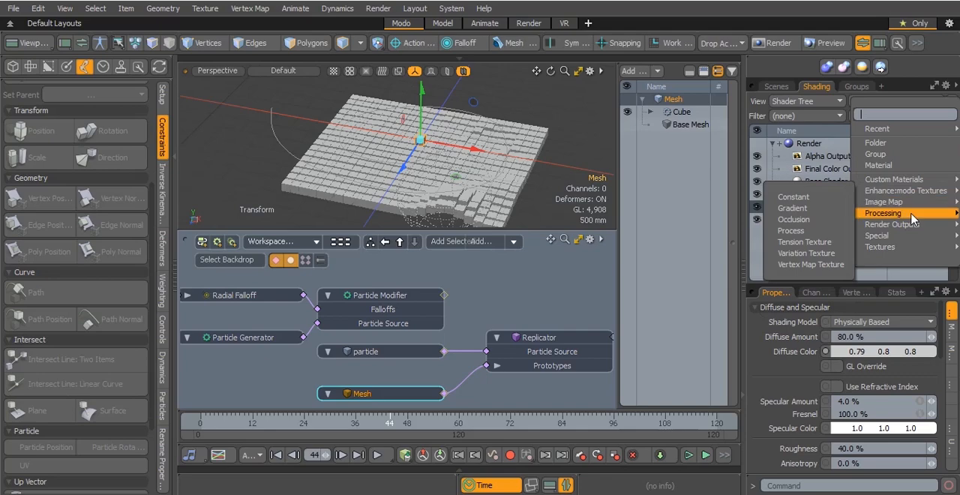
{"action": "left_click", "coordinate": [810, 214]}
Open the gradient for editing and set its color key at 0% to turquoise
{"action": "scroll", "coordinate": [780, 420], "scroll_direction": "down", "scroll_amount": 5}
{"action": "left_click", "coordinate": [852, 359]}
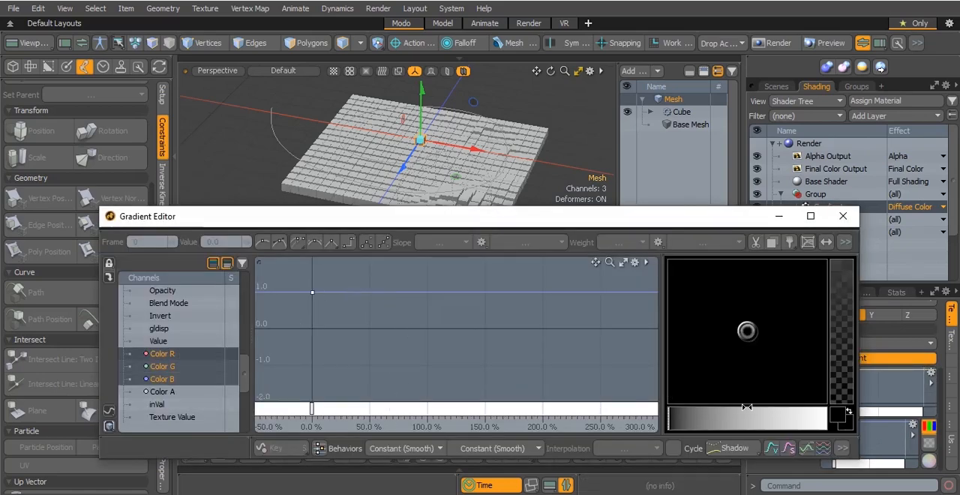
{"action": "left_click_drag", "start_coordinate": [744, 420], "coordinate": [807, 418]}
{"action": "left_click_drag", "start_coordinate": [756, 333], "coordinate": [769, 330]}
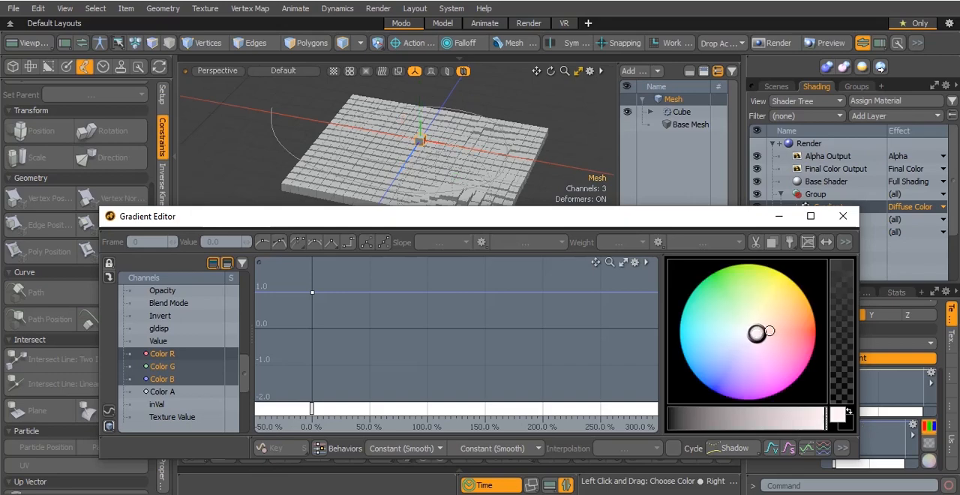
{"action": "left_click", "coordinate": [683, 306]}
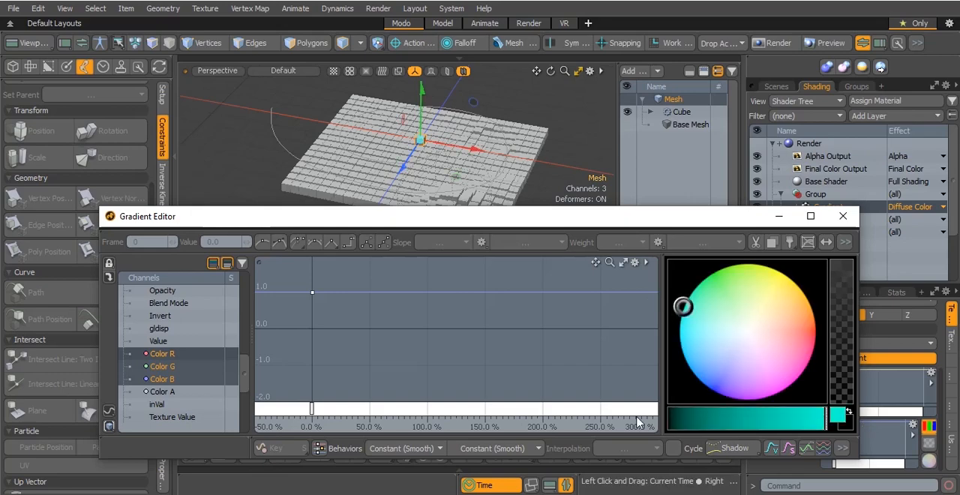
{"action": "left_click", "coordinate": [312, 410]}
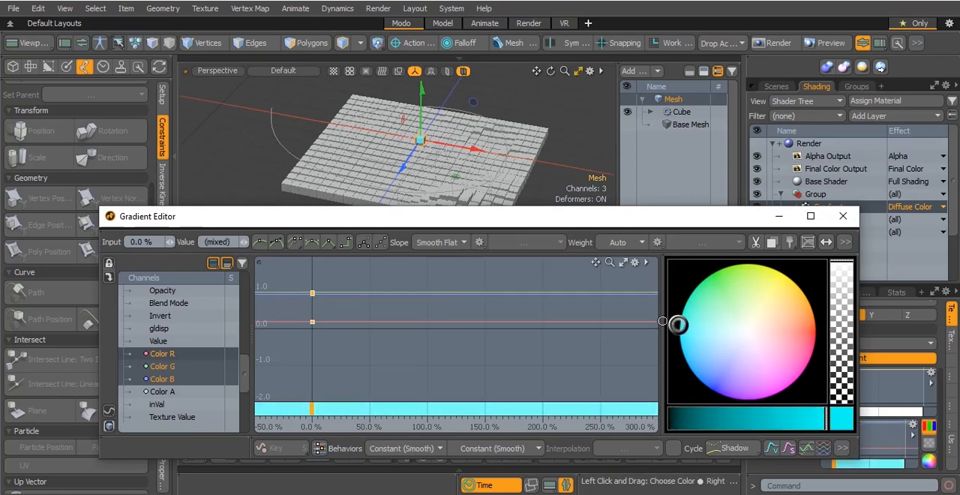
{"action": "left_click", "coordinate": [683, 306]}
{"action": "left_click", "coordinate": [690, 305]}
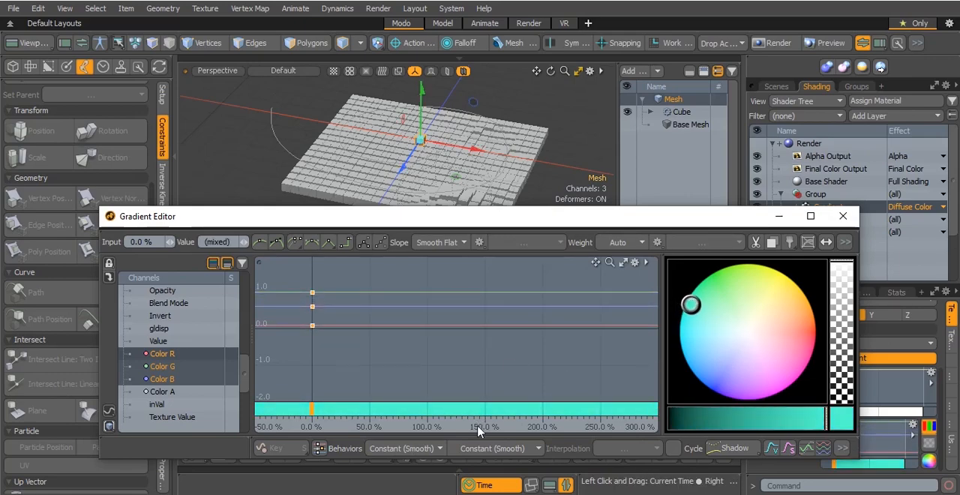
Copy the turquoise key, paste it as a second color key, and move that key to about 206%
{"action": "right_click", "coordinate": [313, 415]}
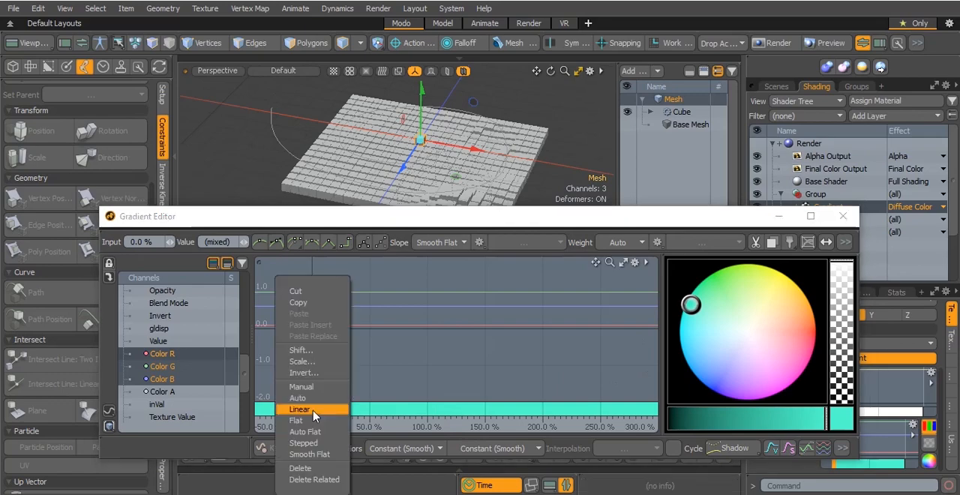
{"action": "left_click", "coordinate": [328, 303]}
{"action": "right_click", "coordinate": [390, 409]}
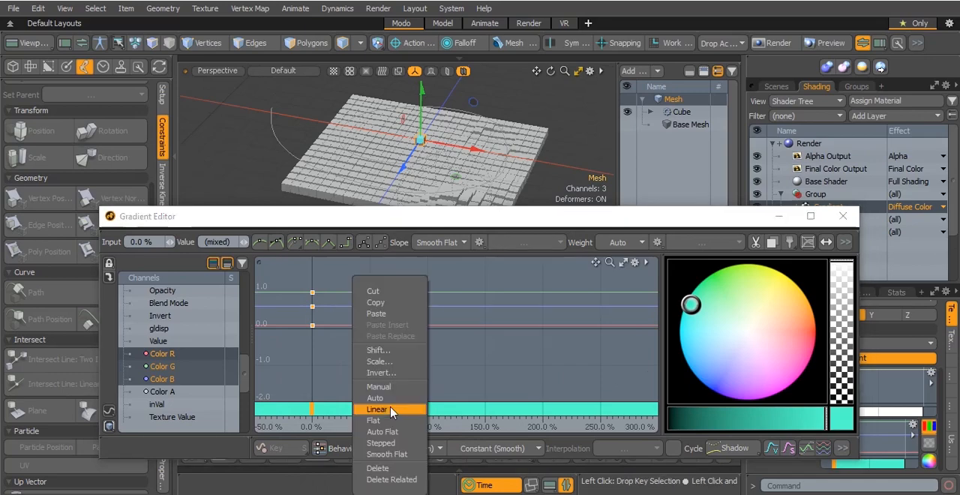
{"action": "left_click", "coordinate": [407, 313]}
{"action": "left_click_drag", "start_coordinate": [523, 411], "coordinate": [588, 413]}
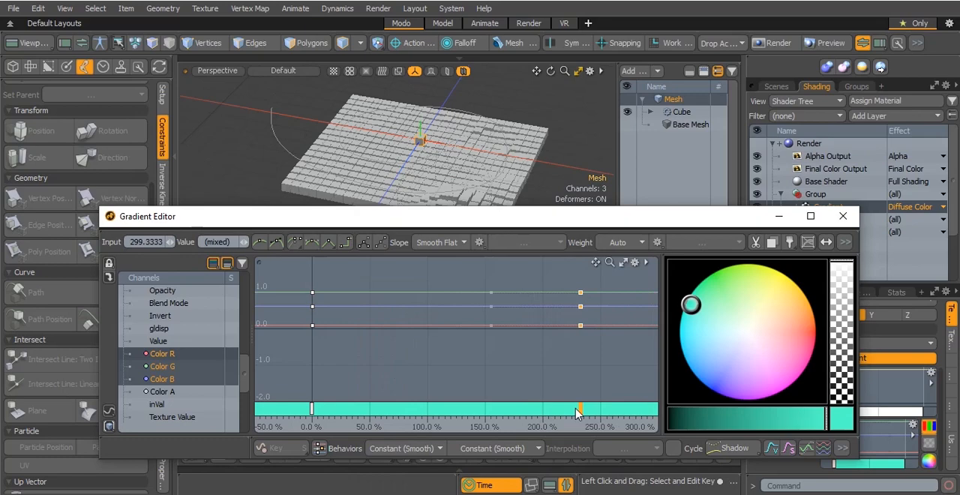
Paste another color key between the two existing ones, move it to about 102%, and color it golden yellow
{"action": "right_click", "coordinate": [438, 409]}
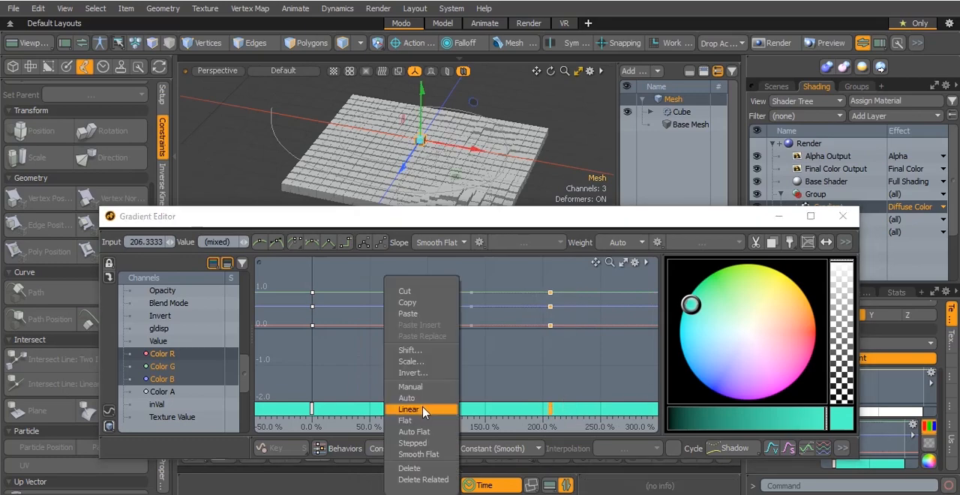
{"action": "left_click", "coordinate": [408, 313]}
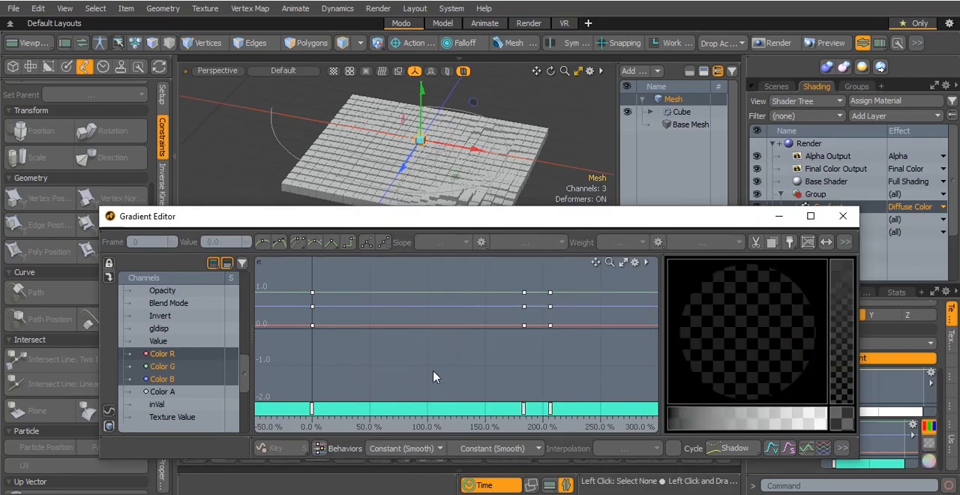
{"action": "left_click_drag", "start_coordinate": [524, 409], "coordinate": [428, 406]}
{"action": "left_click_drag", "start_coordinate": [778, 315], "coordinate": [797, 285]}
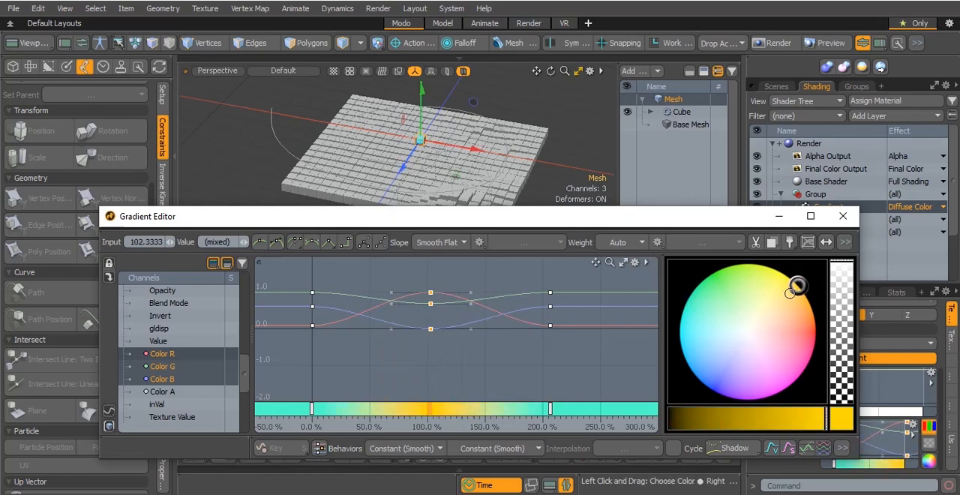
Color the last key magenta-pink at about 289%, shift the yellow key to about 151%, and close the gradient editor
{"action": "left_click", "coordinate": [551, 412]}
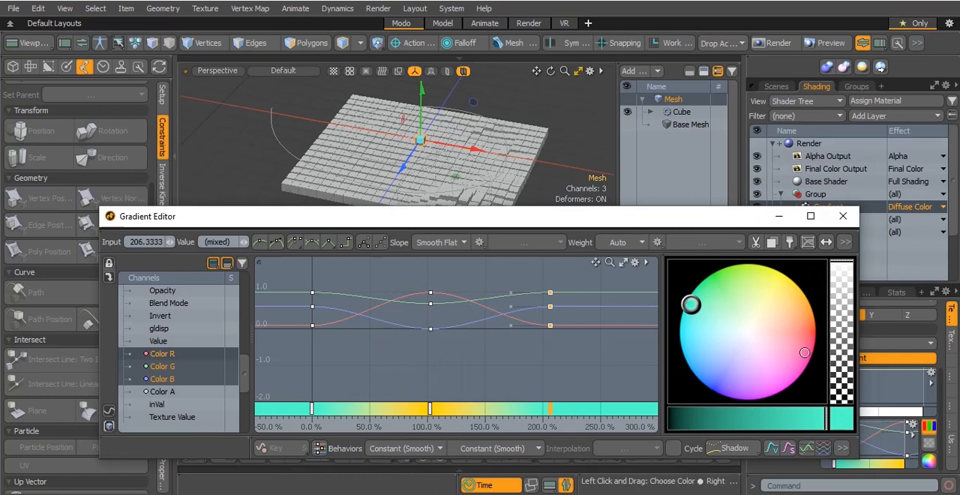
{"action": "left_click", "coordinate": [830, 356]}
{"action": "left_click_drag", "start_coordinate": [551, 410], "coordinate": [647, 416]}
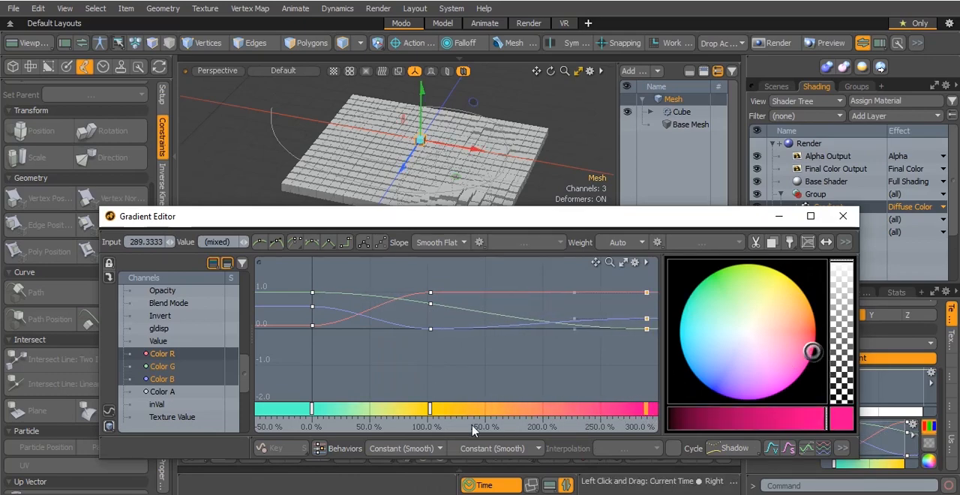
{"action": "left_click_drag", "start_coordinate": [429, 409], "coordinate": [486, 415]}
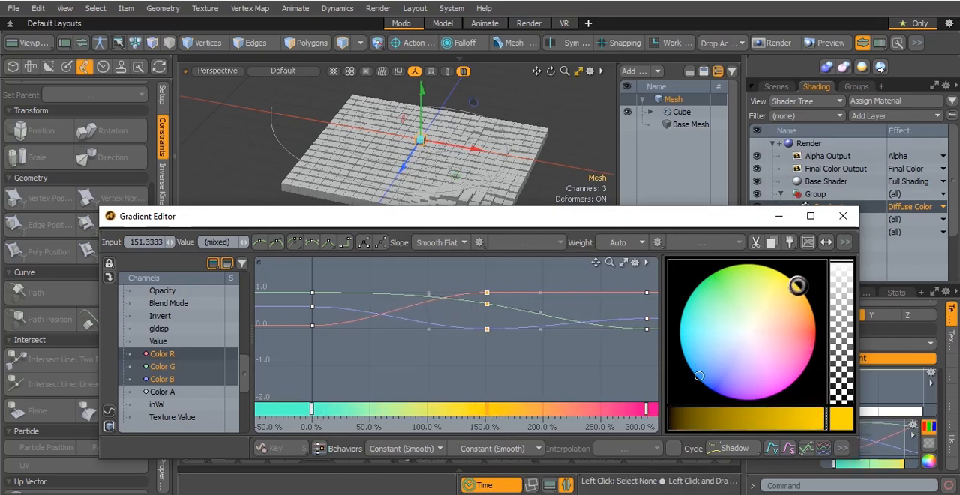
{"action": "left_click", "coordinate": [842, 217]}
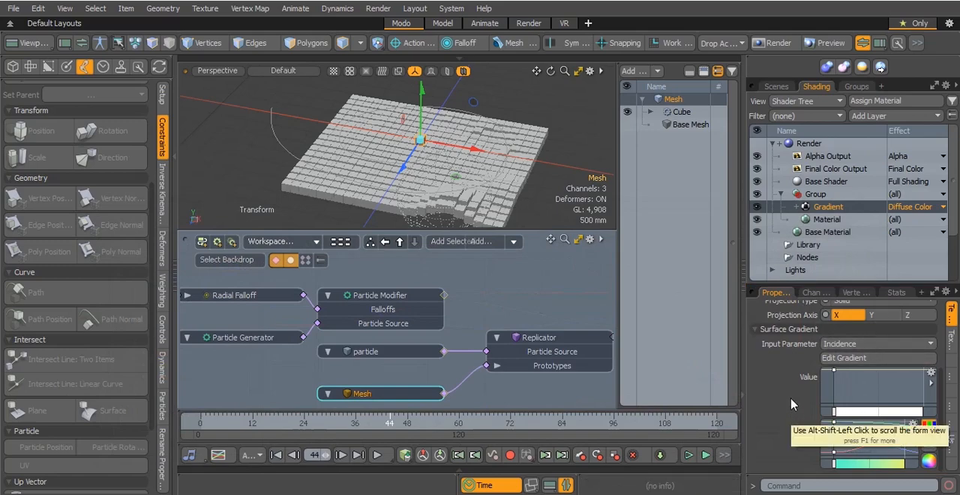
Set the perspective viewport's RayGL option to Full to preview the gradient shading on the cubes
{"action": "scroll", "coordinate": [795, 399], "scroll_direction": "up", "scroll_amount": 2}
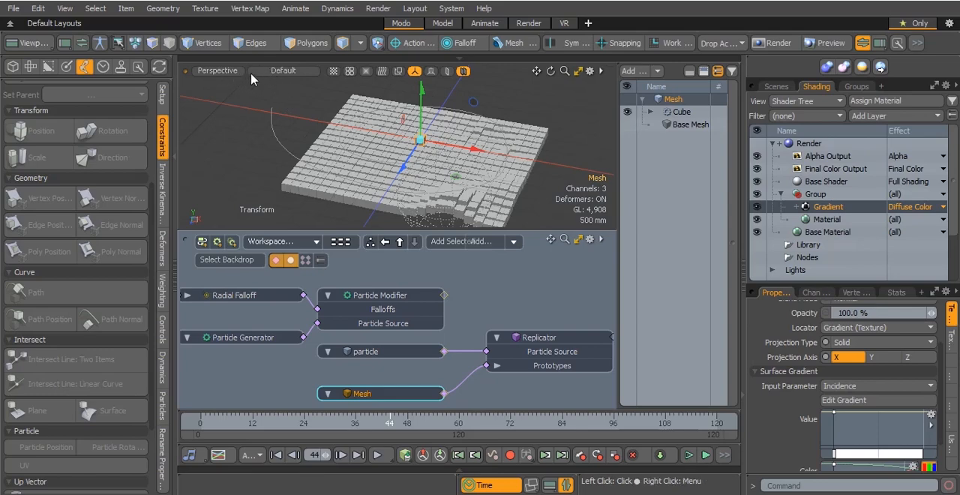
{"action": "left_click", "coordinate": [285, 73]}
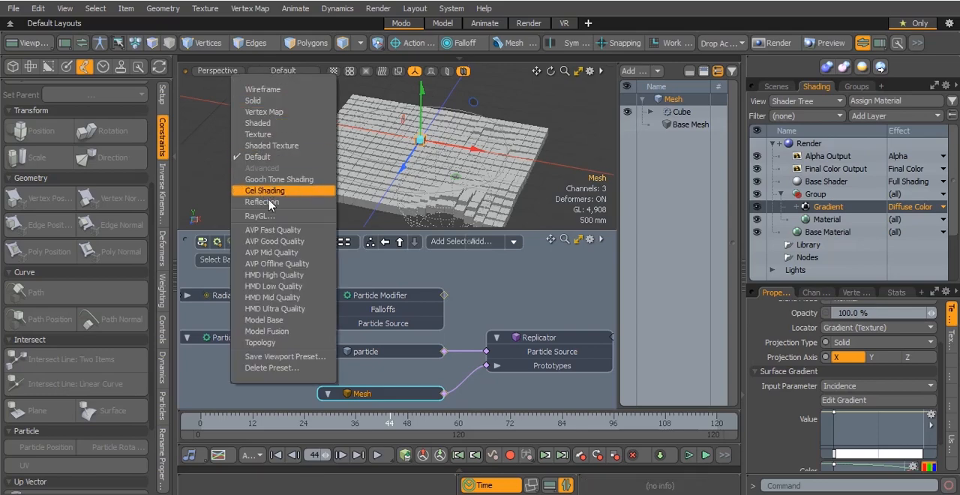
{"action": "left_click", "coordinate": [286, 218]}
{"action": "left_click", "coordinate": [312, 206]}
{"action": "left_click", "coordinate": [321, 222]}
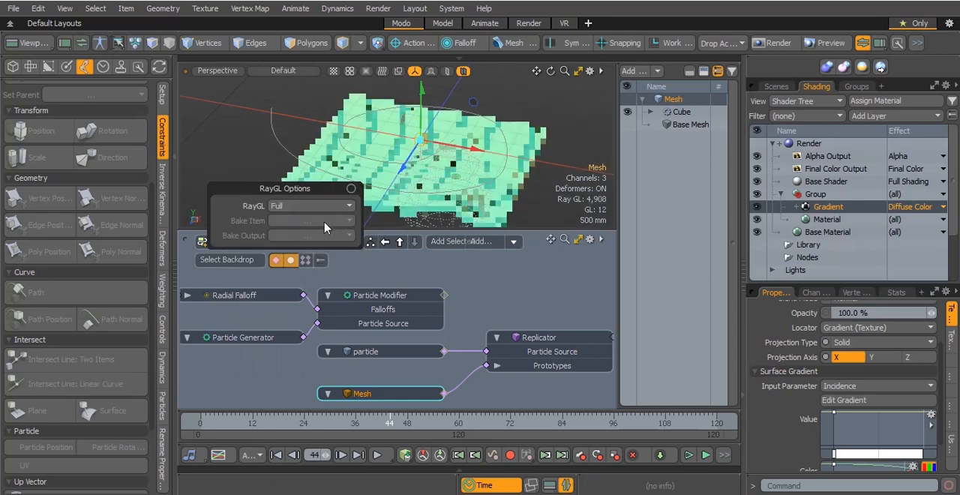
Tighten the cube gradient by moving the yellow color key to about 38% and the magenta key to about 89%
{"action": "left_click", "coordinate": [352, 189]}
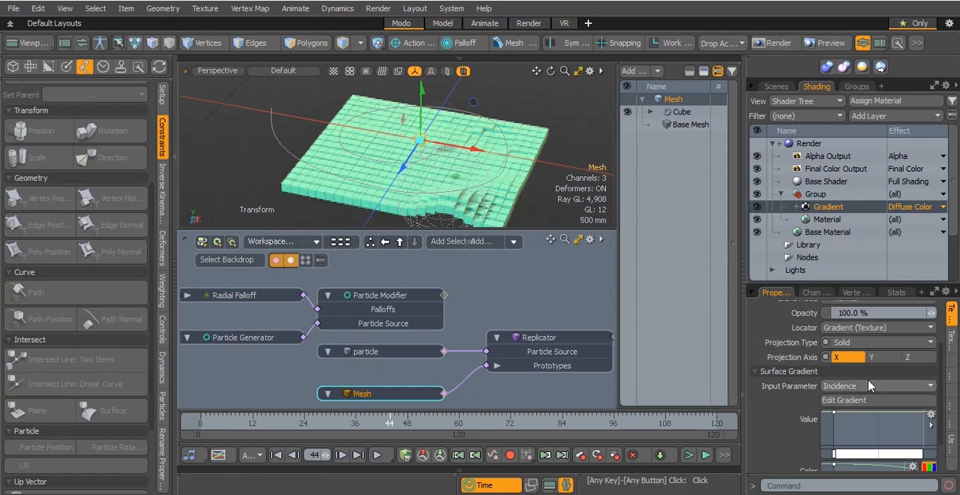
{"action": "left_click", "coordinate": [844, 399]}
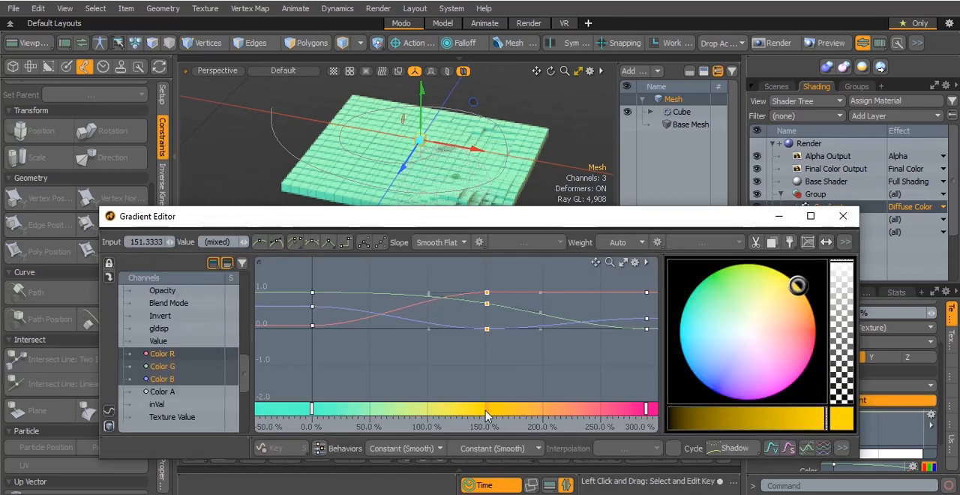
{"action": "left_click_drag", "start_coordinate": [486, 417], "coordinate": [353, 417]}
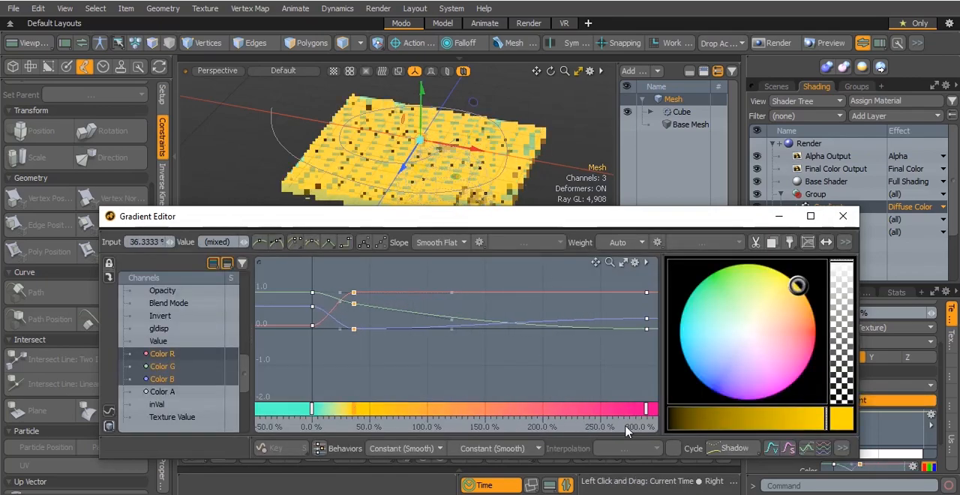
{"action": "left_click", "coordinate": [426, 404]}
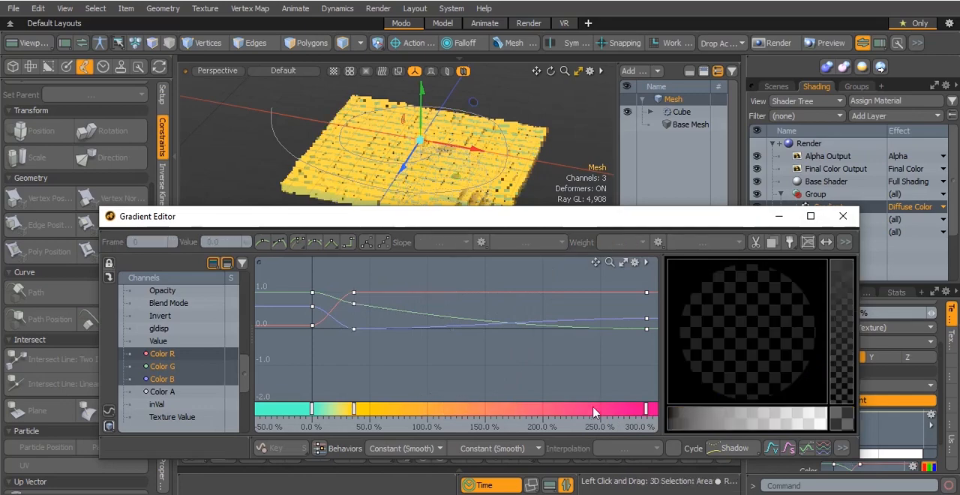
{"action": "left_click_drag", "start_coordinate": [646, 408], "coordinate": [418, 415]}
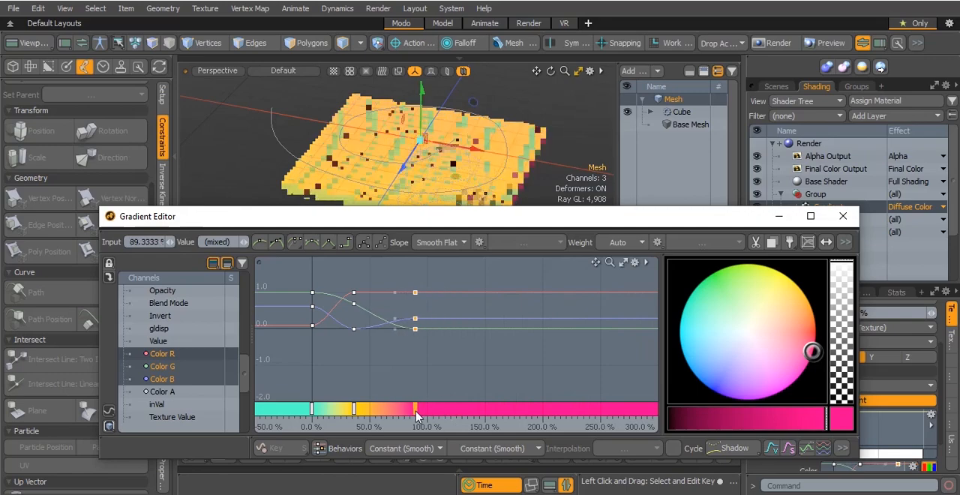
{"action": "left_click", "coordinate": [357, 411]}
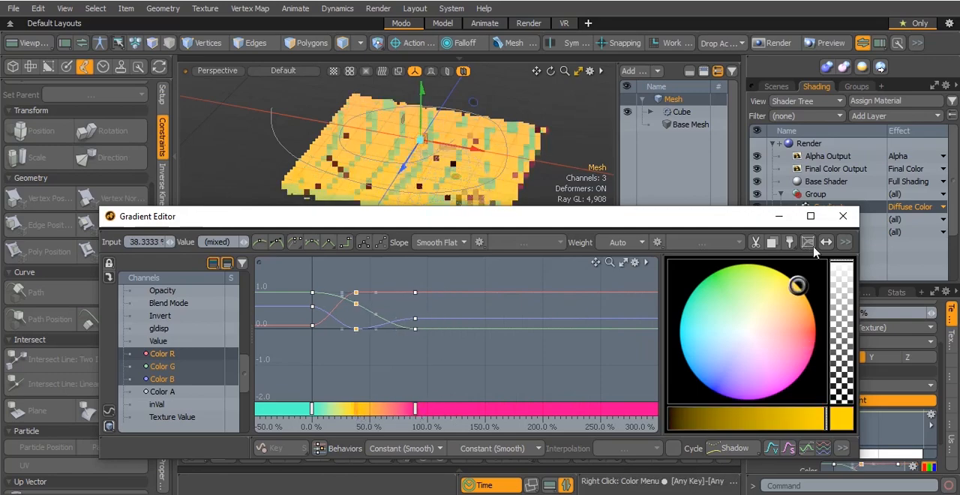
{"action": "left_click", "coordinate": [843, 216]}
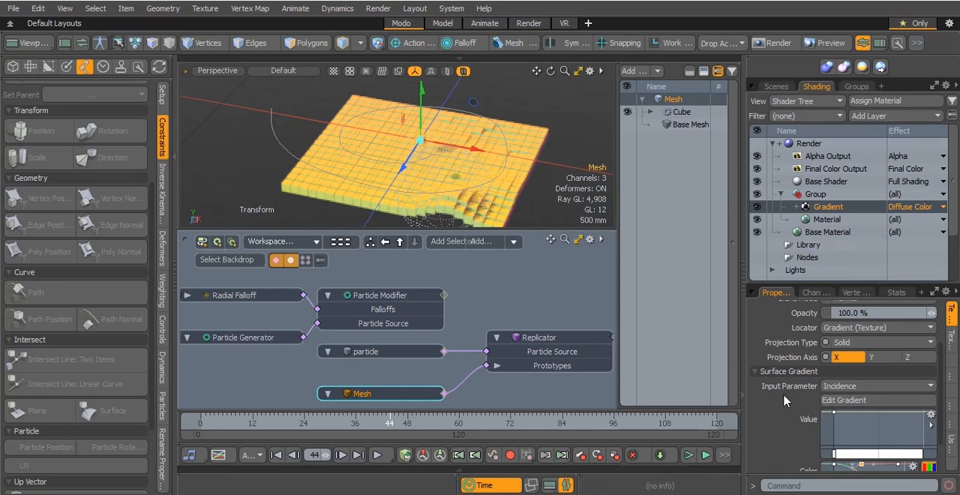
Set the gradient's input parameter to the Particle ID particle effect
{"action": "scroll", "coordinate": [785, 399], "scroll_direction": "up", "scroll_amount": 2}
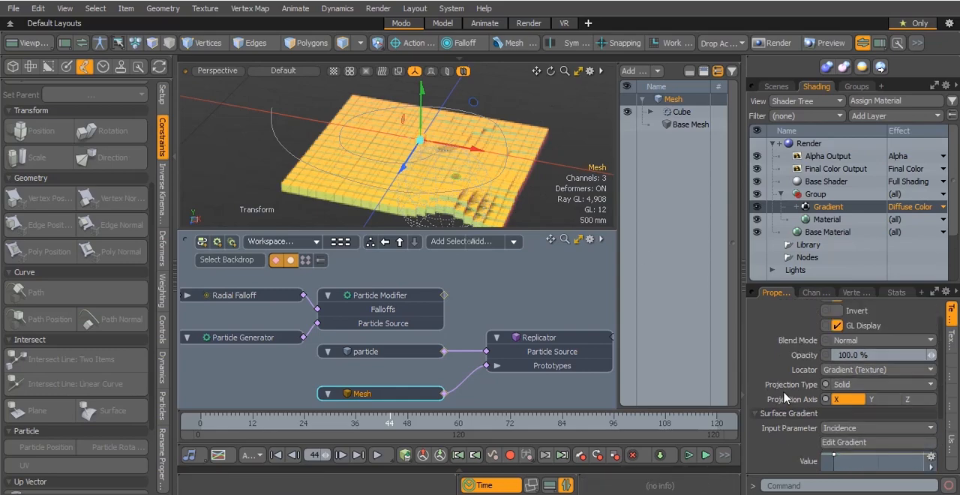
{"action": "scroll", "coordinate": [785, 399], "scroll_direction": "down", "scroll_amount": 4}
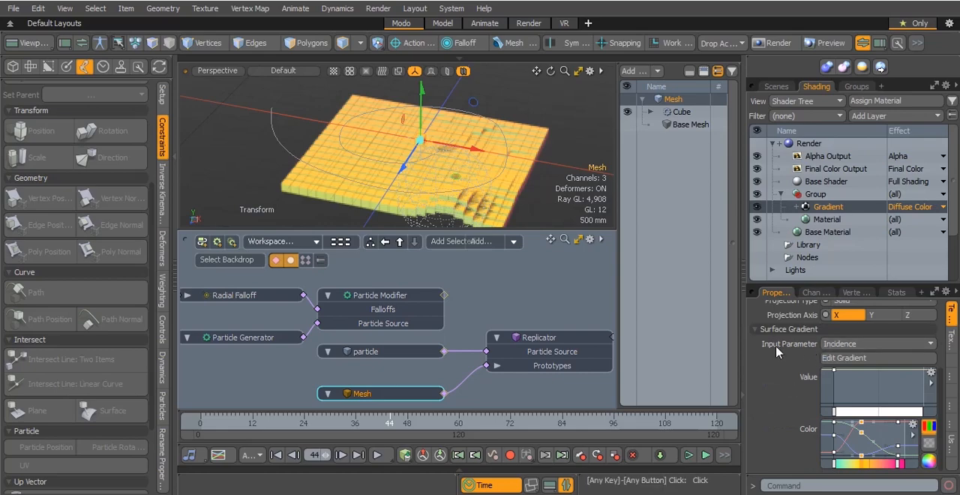
{"action": "left_click", "coordinate": [899, 347]}
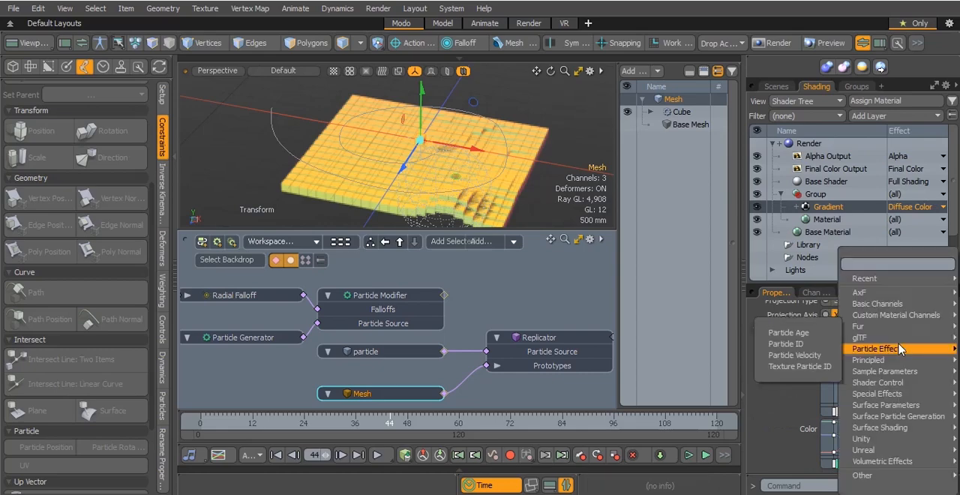
{"action": "left_click", "coordinate": [761, 431]}
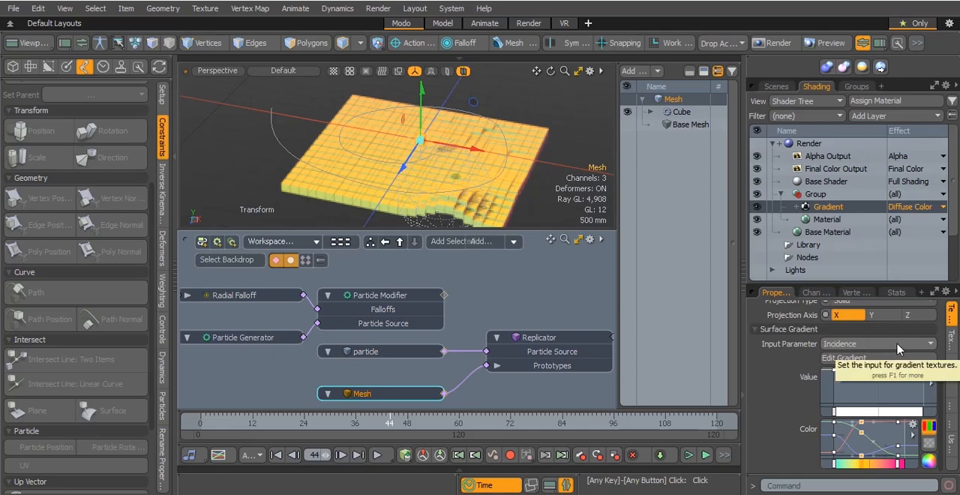
{"action": "scroll", "coordinate": [780, 383], "scroll_direction": "up", "scroll_amount": 5}
{"action": "scroll", "coordinate": [780, 382], "scroll_direction": "down", "scroll_amount": 5}
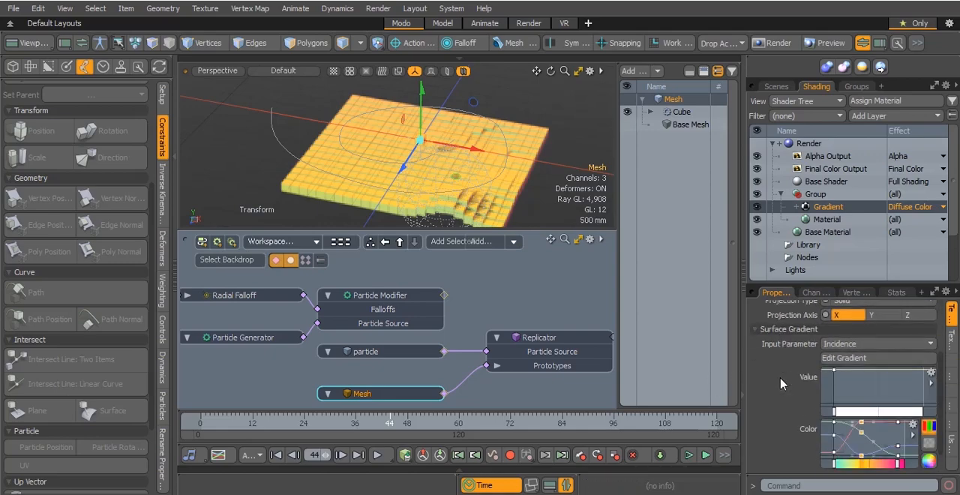
{"action": "left_click", "coordinate": [893, 345]}
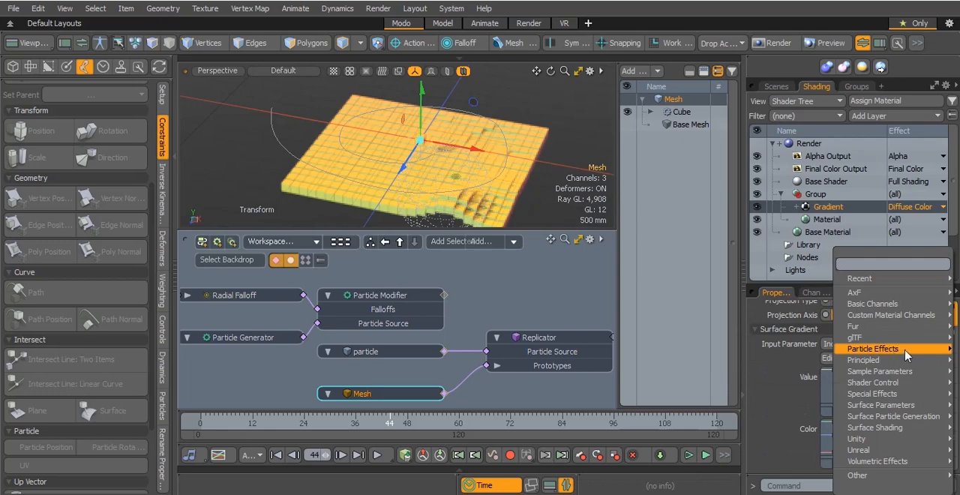
{"action": "left_click", "coordinate": [905, 350]}
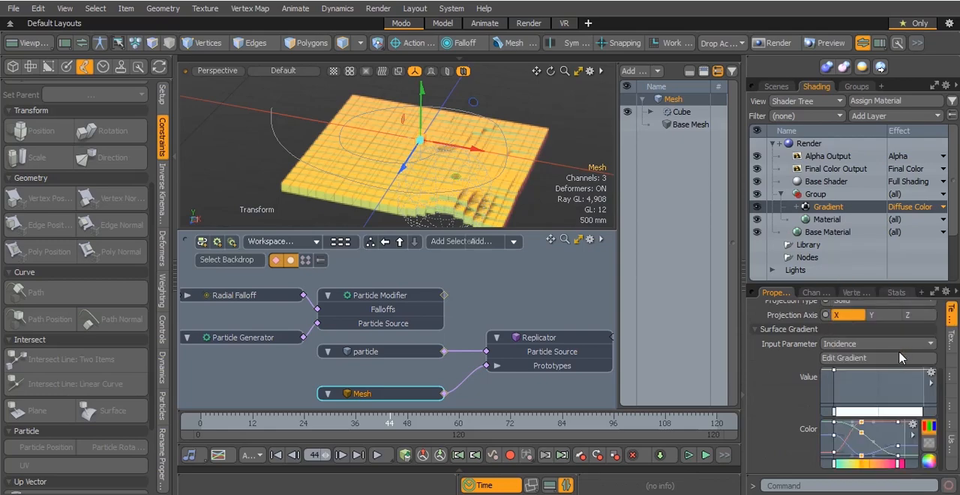
{"action": "left_click", "coordinate": [851, 343]}
{"action": "mouse_move", "coordinate": [836, 365]}
{"action": "mouse_move", "coordinate": [833, 349]}
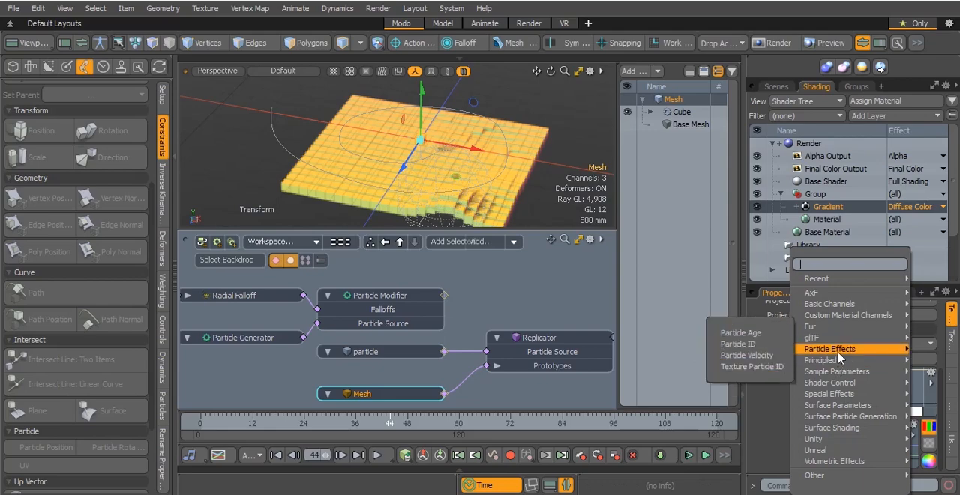
{"action": "left_click", "coordinate": [751, 340]}
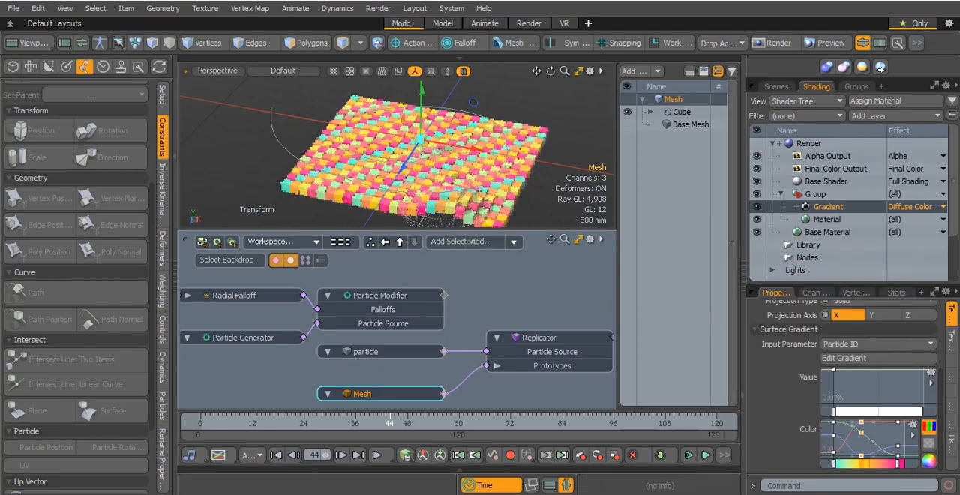
Set the gradient's input parameter to the sample parameter Y Distance to Locator and go to frame 27
{"action": "left_click", "coordinate": [862, 345]}
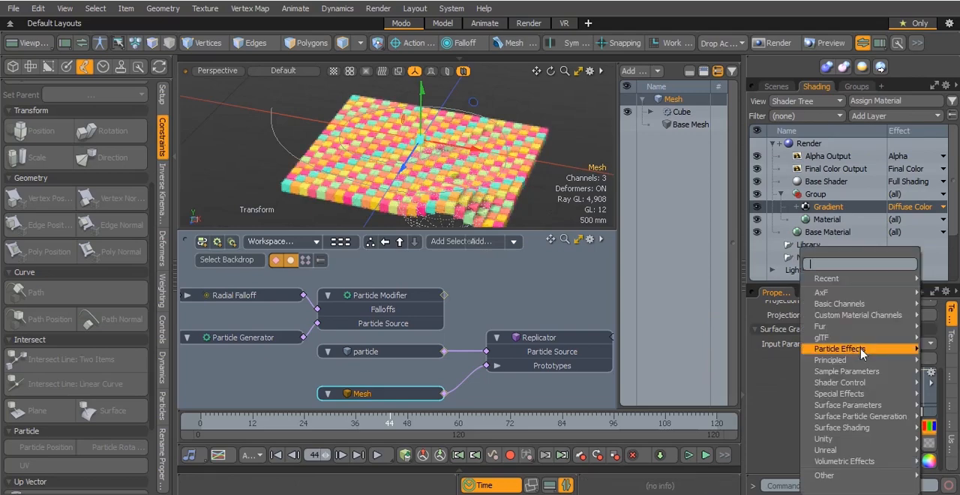
{"action": "mouse_move", "coordinate": [862, 374]}
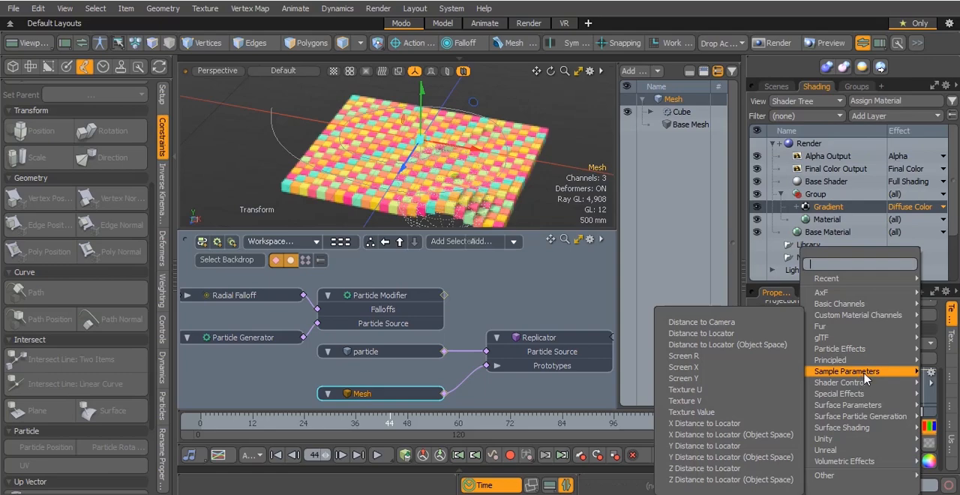
{"action": "left_click", "coordinate": [765, 449]}
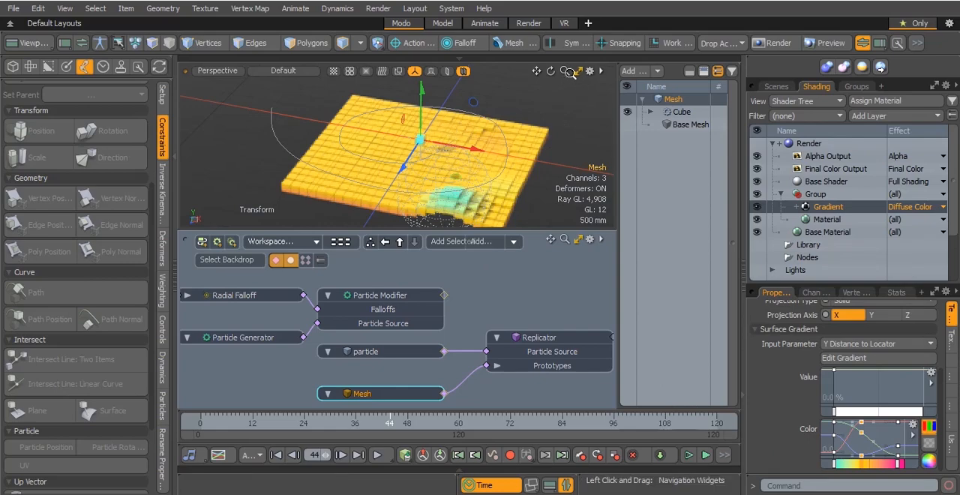
{"action": "left_click_drag", "start_coordinate": [552, 70], "coordinate": [527, 75]}
{"action": "left_click", "coordinate": [315, 433]}
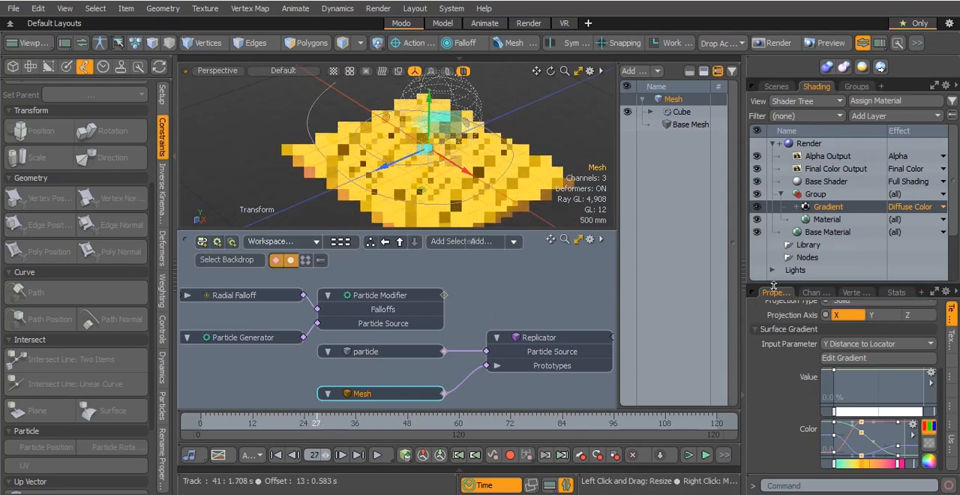
Reverse the gradient's color order, placing magenta at 0 m, yellow at about 280 mm and turquoise at 444 mm
{"action": "left_click", "coordinate": [844, 358]}
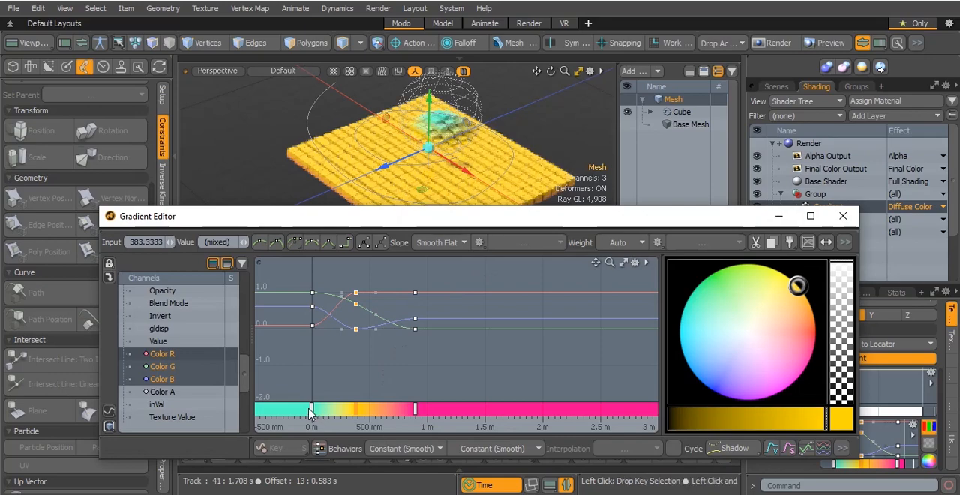
{"action": "left_click_drag", "start_coordinate": [311, 411], "coordinate": [449, 412]}
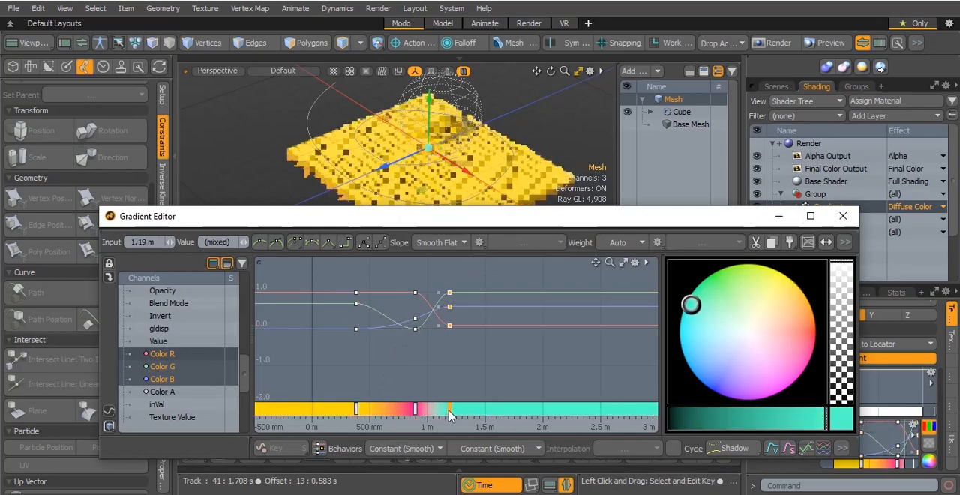
{"action": "left_click_drag", "start_coordinate": [415, 411], "coordinate": [375, 410]}
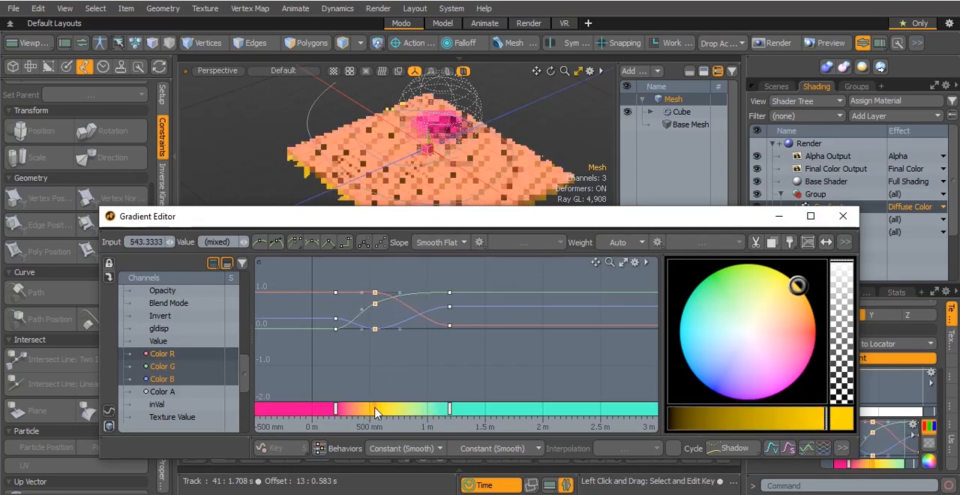
{"action": "left_click_drag", "start_coordinate": [447, 411], "coordinate": [347, 415]}
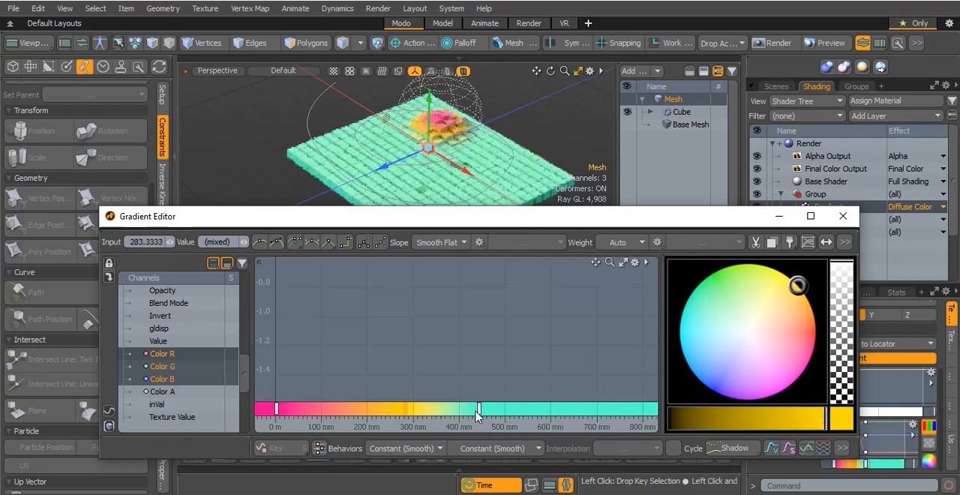
{"action": "left_click", "coordinate": [480, 410]}
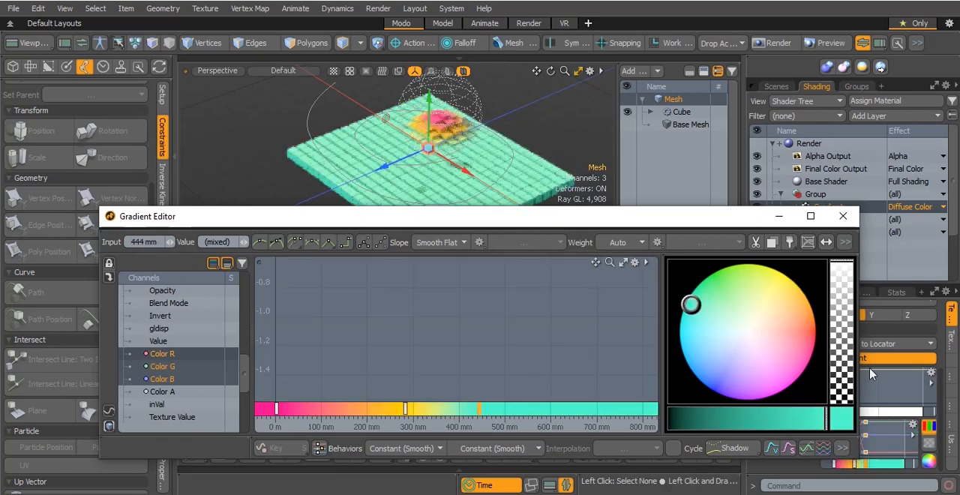
Recolor the turquoise key at 444 mm to blue and close the gradient editor
{"action": "left_click", "coordinate": [699, 380]}
{"action": "mouse_move", "coordinate": [699, 380]}
{"action": "left_mouse_down"}
{"action": "mouse_move", "coordinate": [701, 366]}
{"action": "mouse_move", "coordinate": [704, 378]}
{"action": "left_mouse_up"}
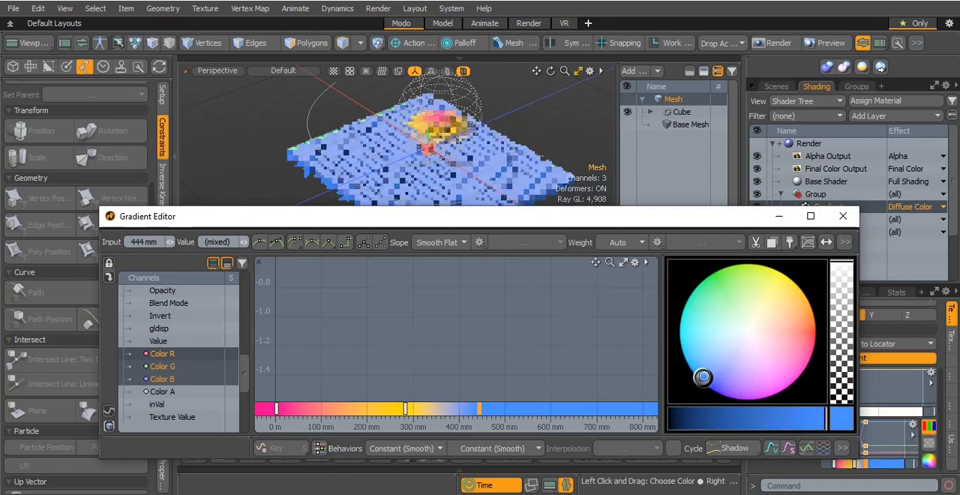
{"action": "left_click", "coordinate": [843, 216]}
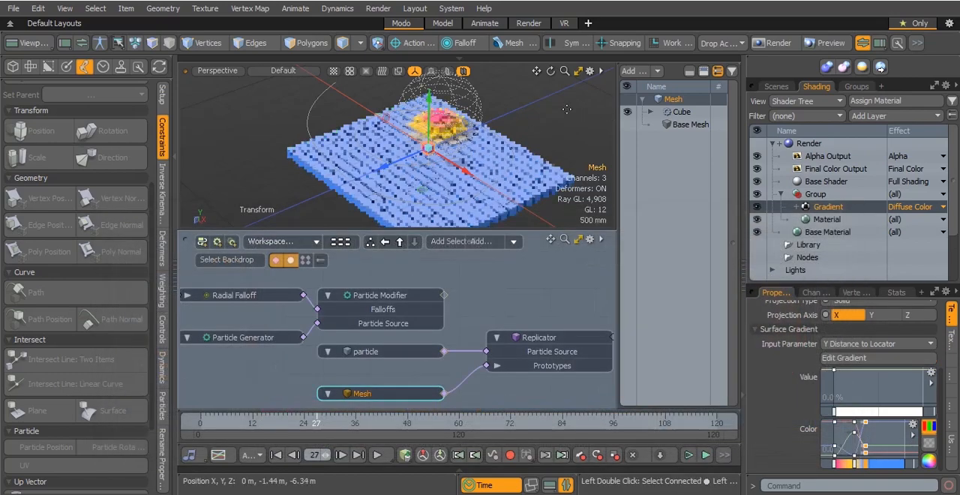
Raise the Particle Modifier's Y position to about 5.95 m
{"action": "left_click_drag", "start_coordinate": [538, 70], "coordinate": [563, 70]}
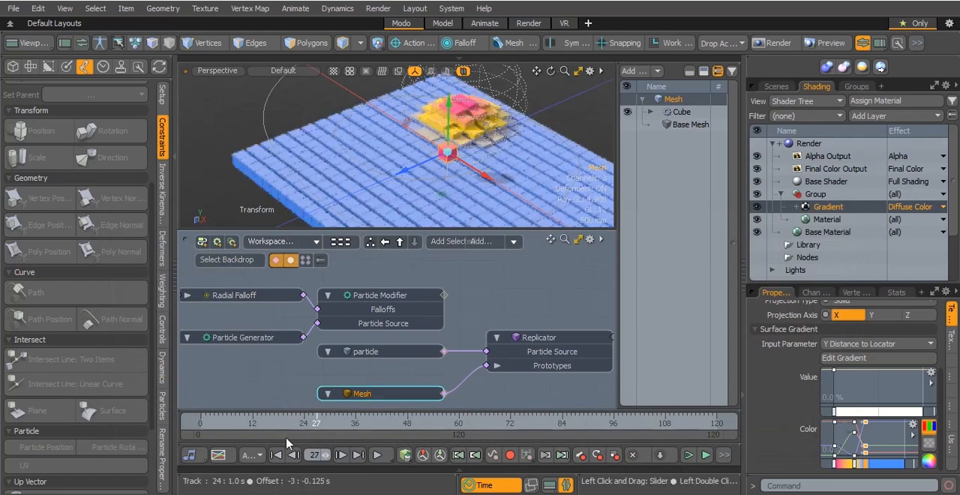
{"action": "left_click", "coordinate": [400, 294]}
{"action": "left_click_drag", "start_coordinate": [931, 367], "coordinate": [939, 356]}
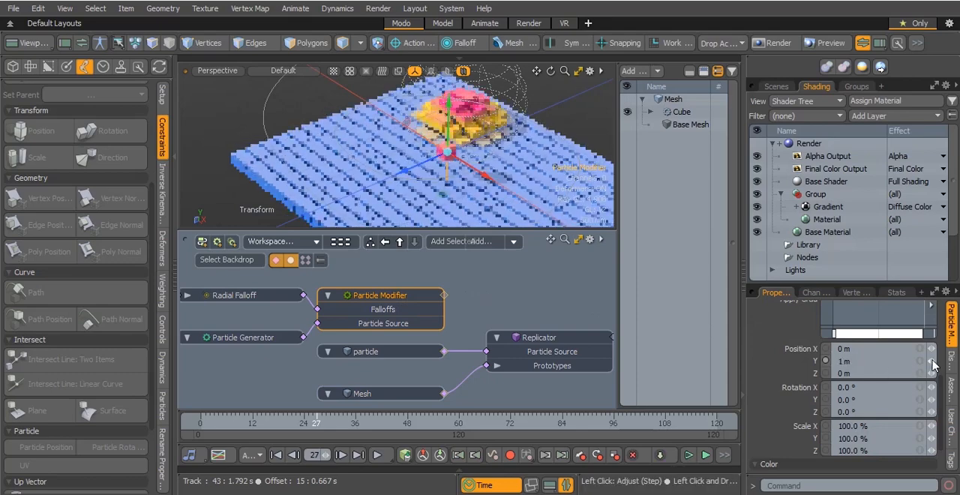
{"action": "left_click_drag", "start_coordinate": [931, 360], "coordinate": [944, 358]}
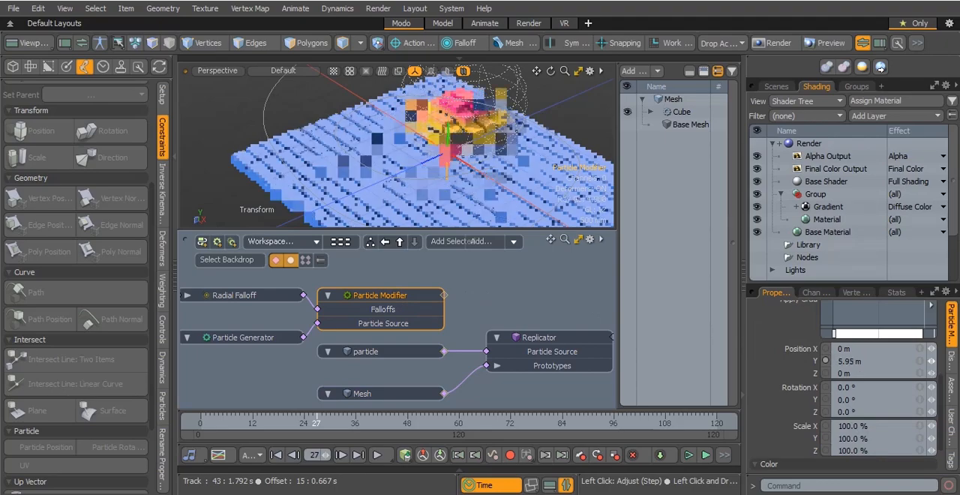